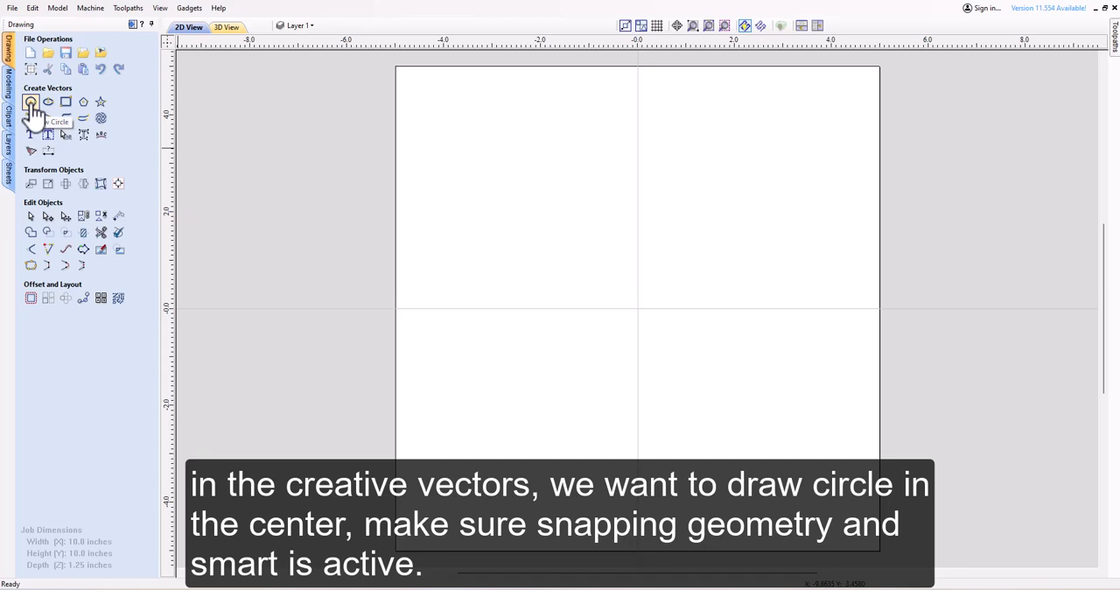
Draw a circle 5 inches in diameter centred on the origin of the sheet.
left_click(31, 103)
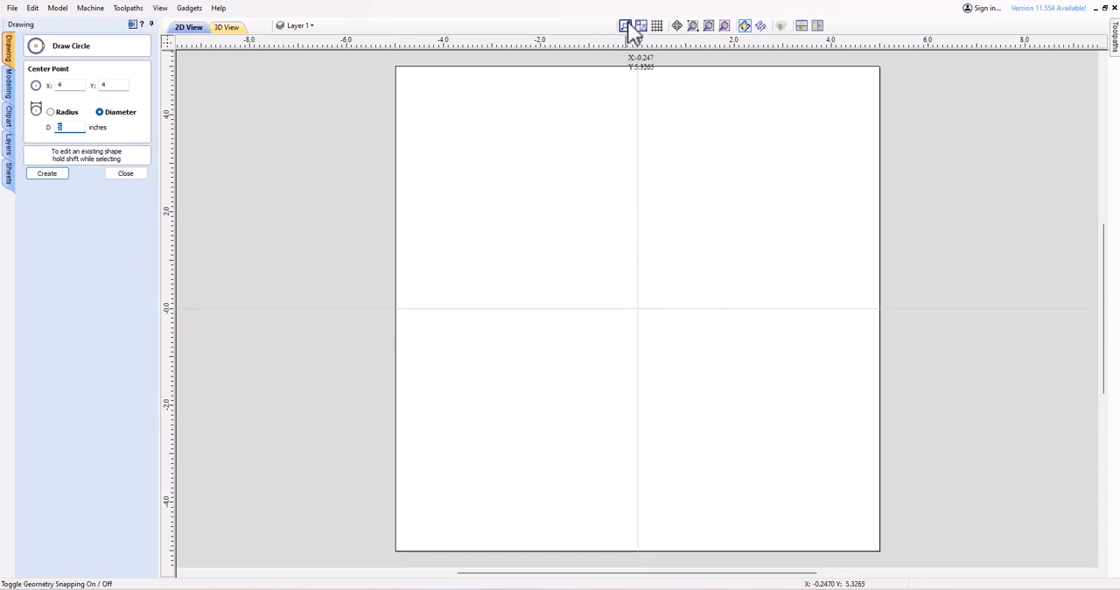
left_click(637, 308)
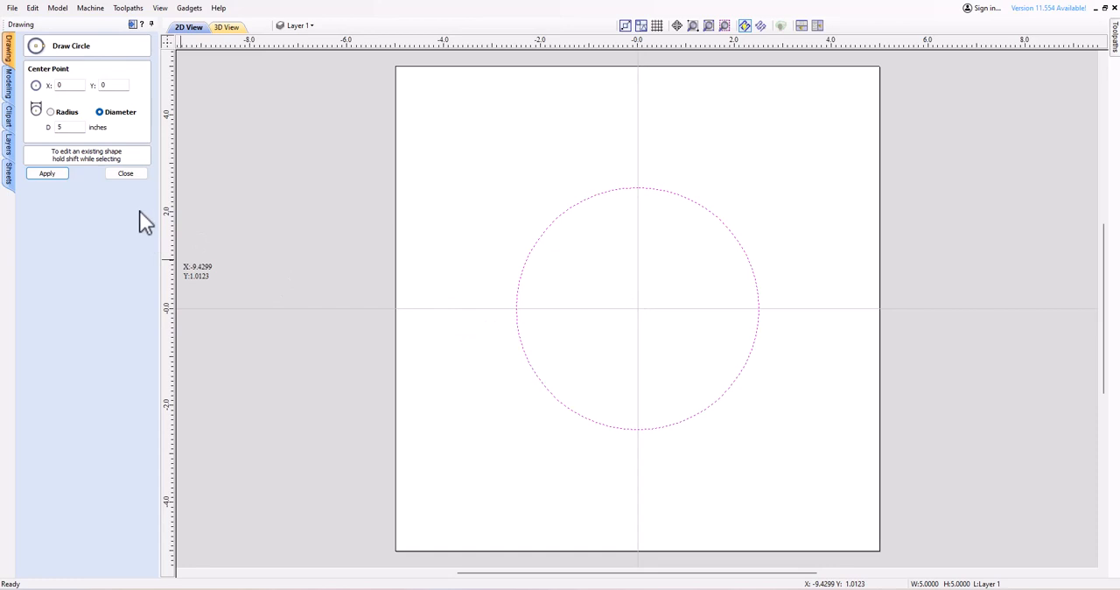
left_click(122, 174)
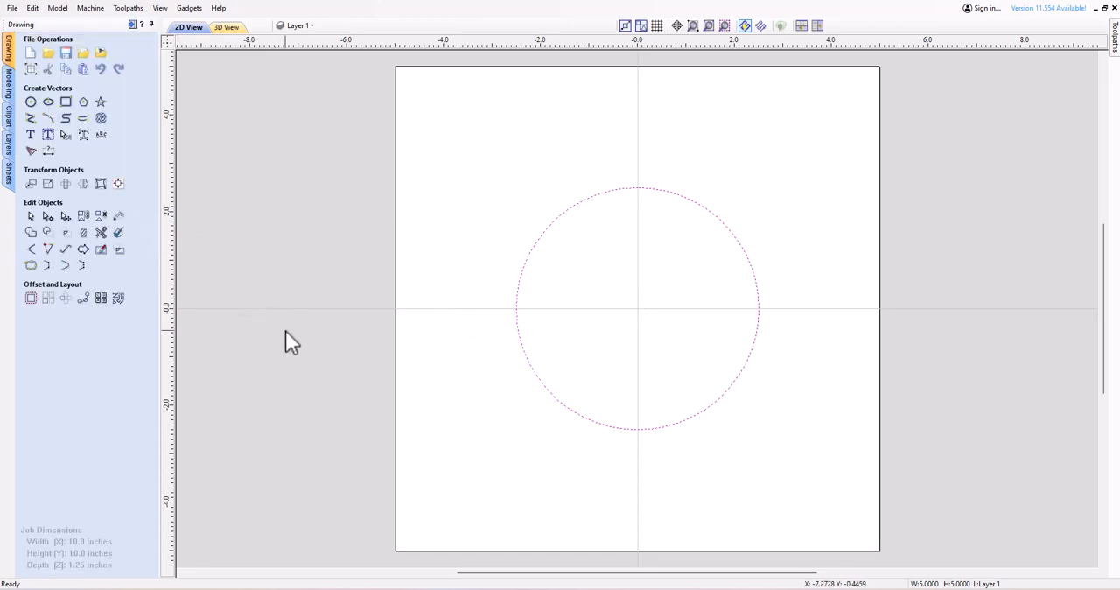
left_click(434, 398)
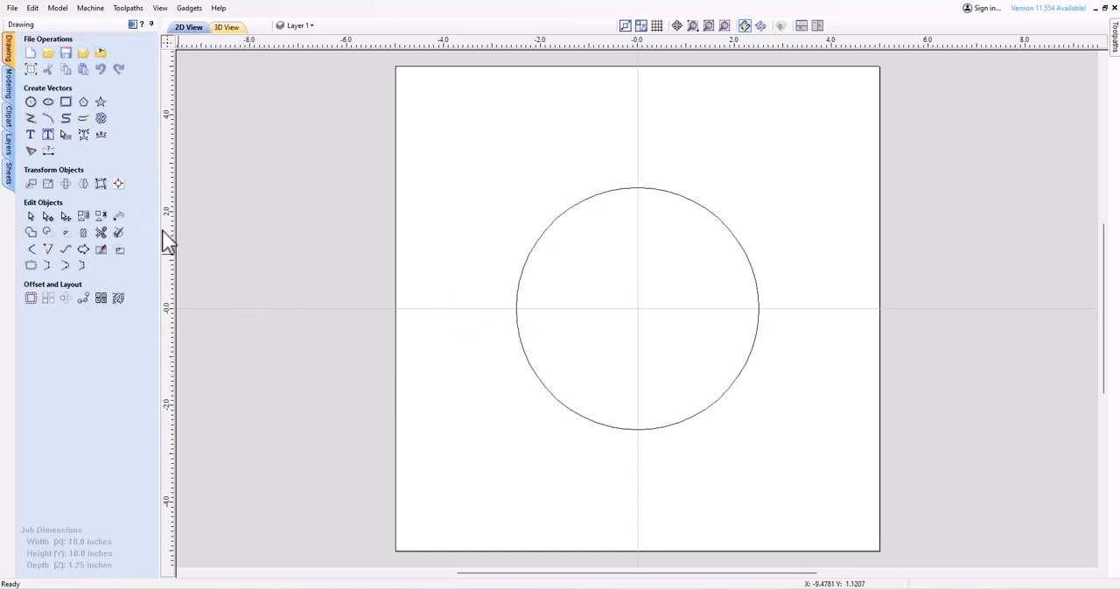
Draw a square-cornered rectangle 10 inches wide and 10 inches high, centred at X 0, Y 0.
left_click(65, 102)
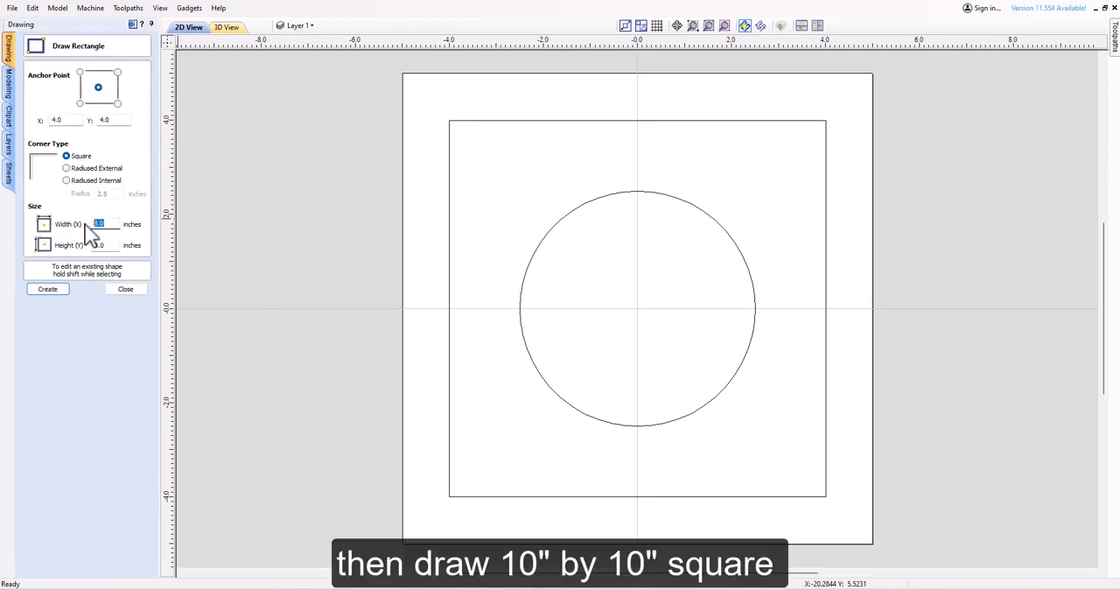
type("10")
left_click(111, 244)
type("1")
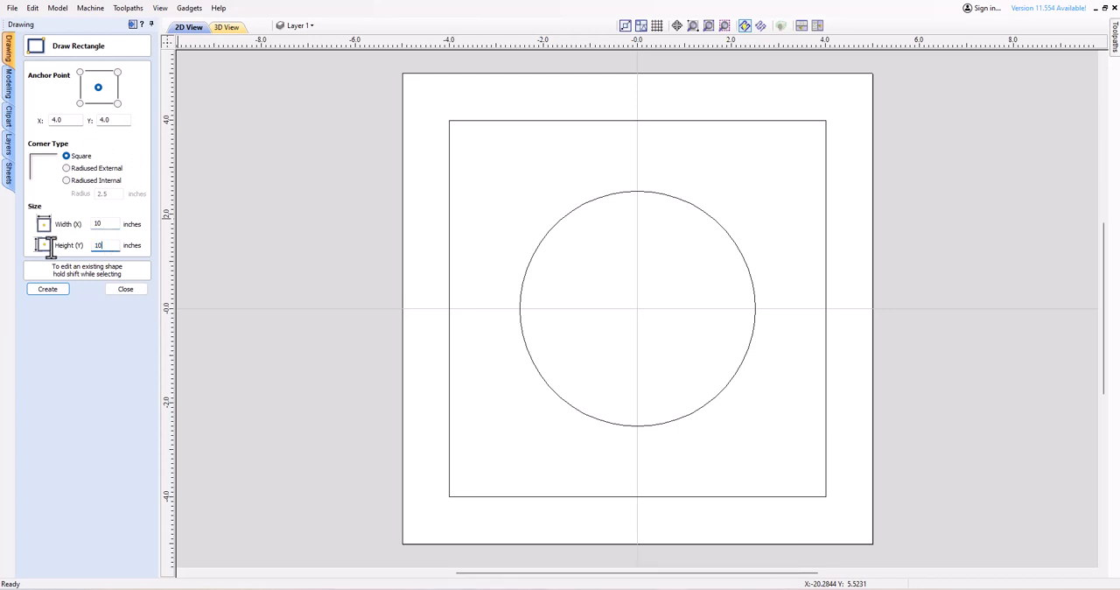
left_click(638, 310)
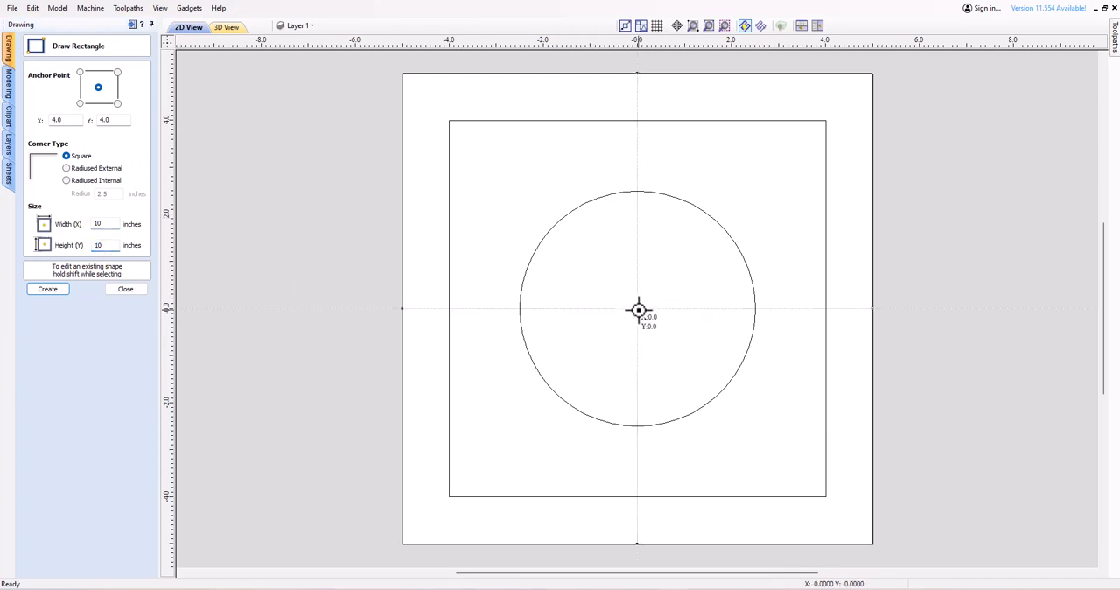
left_click(127, 289)
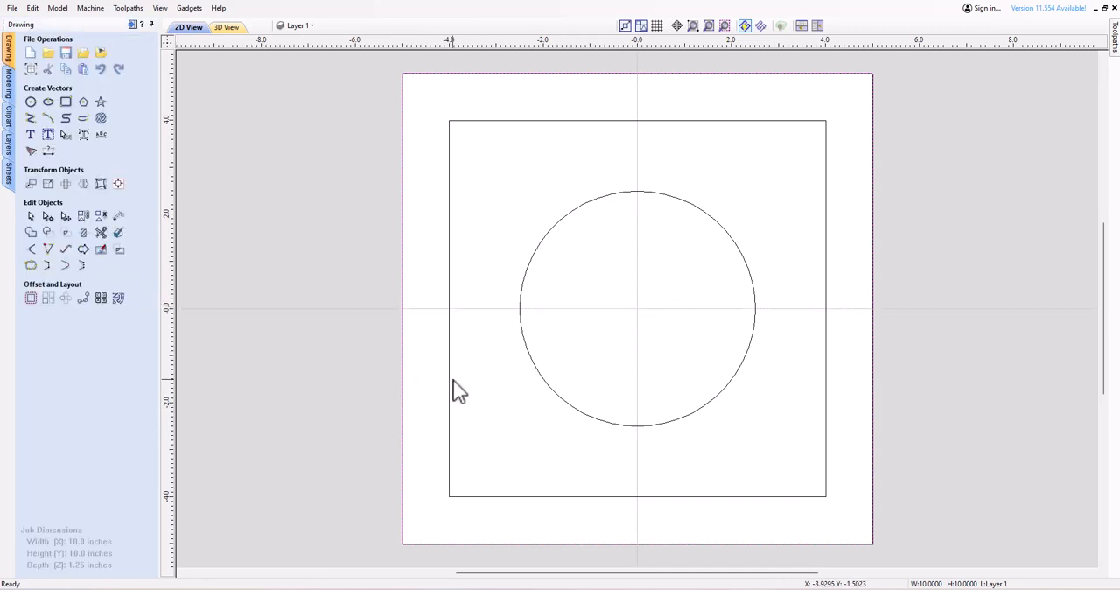
Offset the circle inwards by 0.5 inches, keeping the original.
left_click(583, 417)
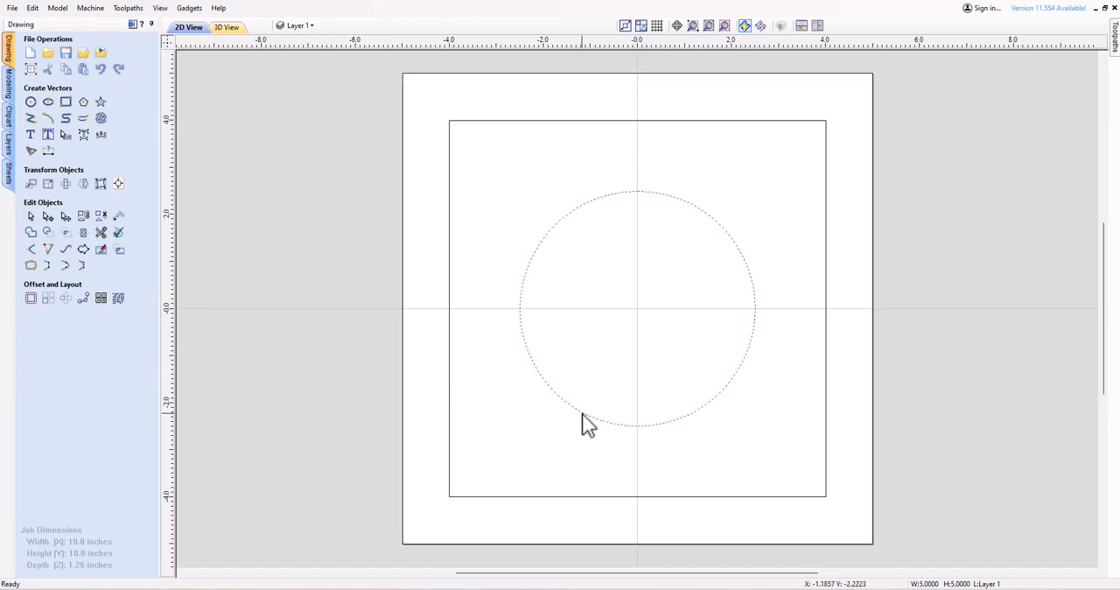
left_click(30, 300)
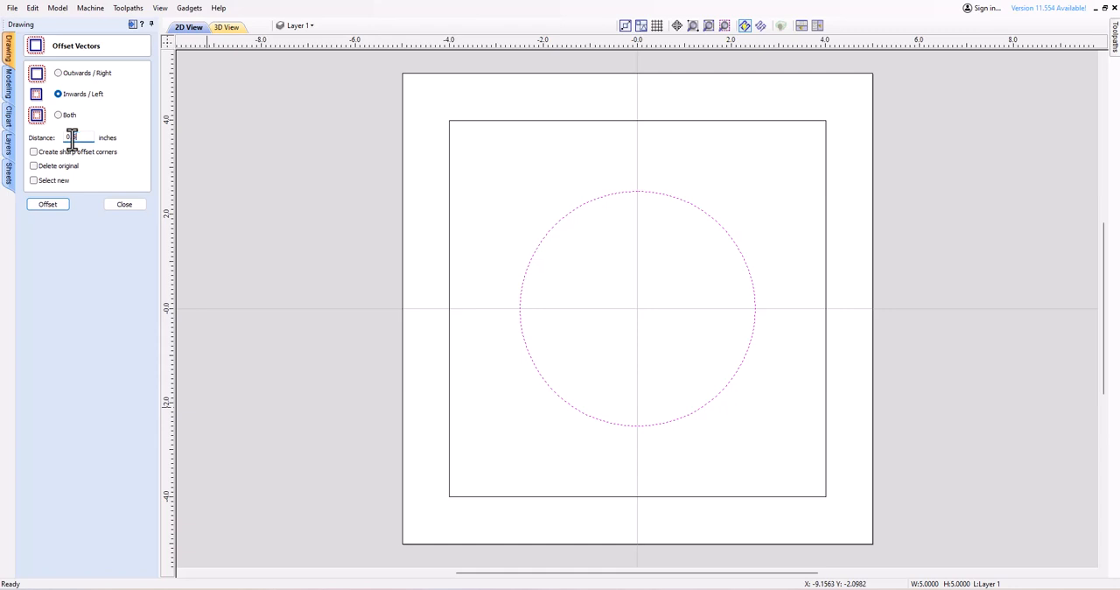
left_click(48, 206)
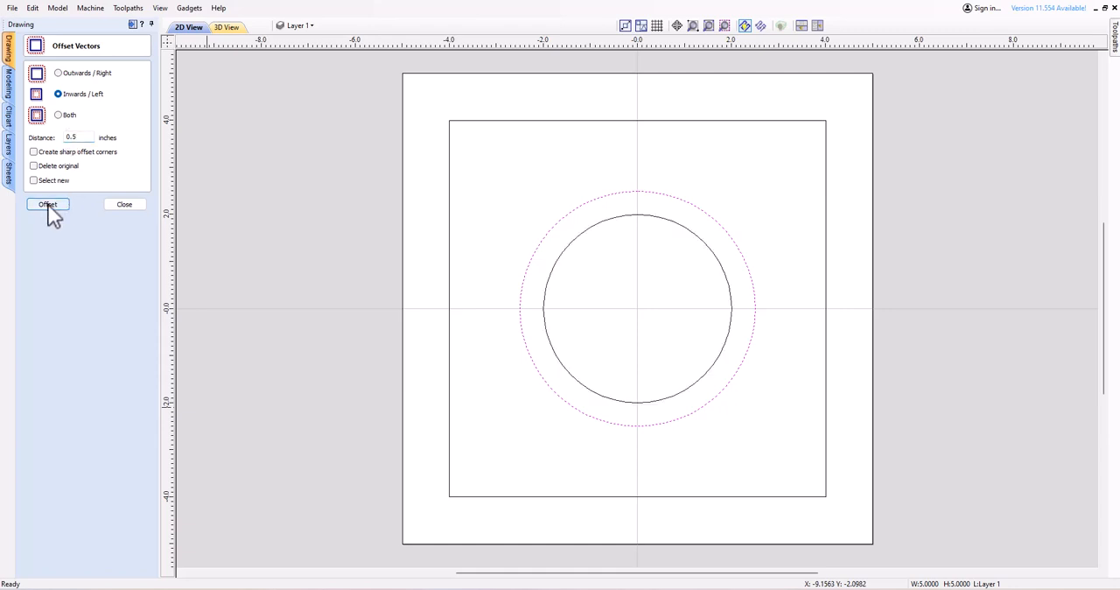
left_click(541, 432)
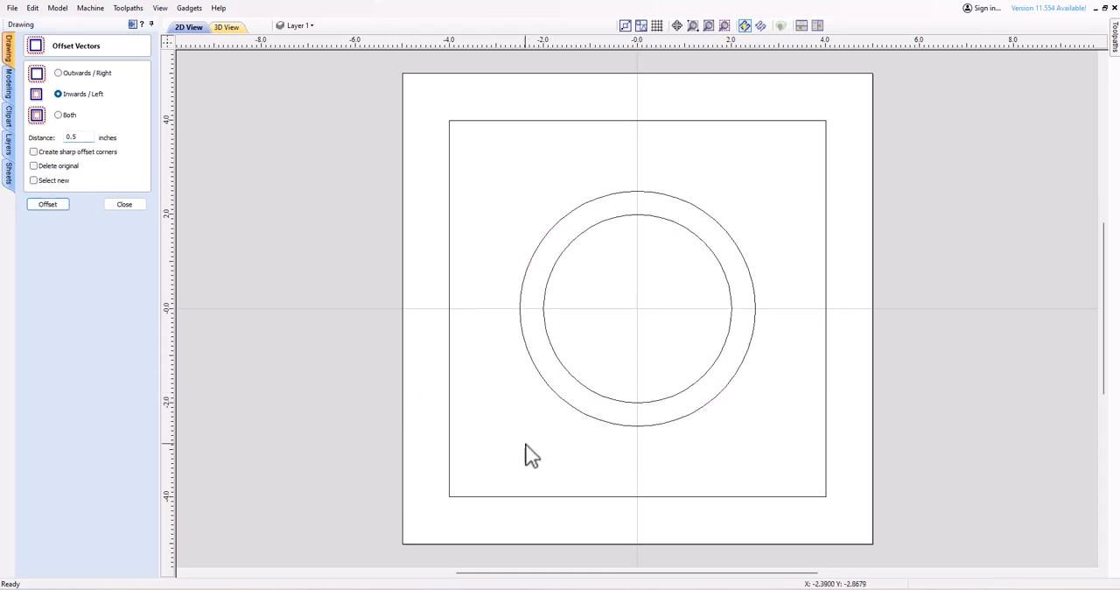
Offset the outer border square inwards by 0.5 inches and delete the innermost square.
left_click(404, 383)
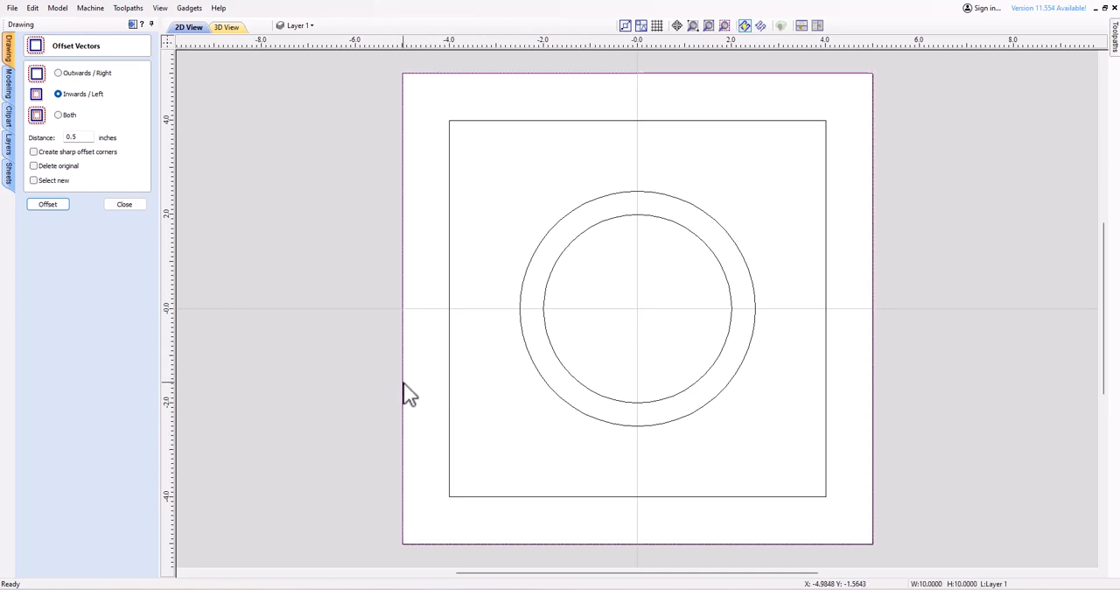
left_click(50, 205)
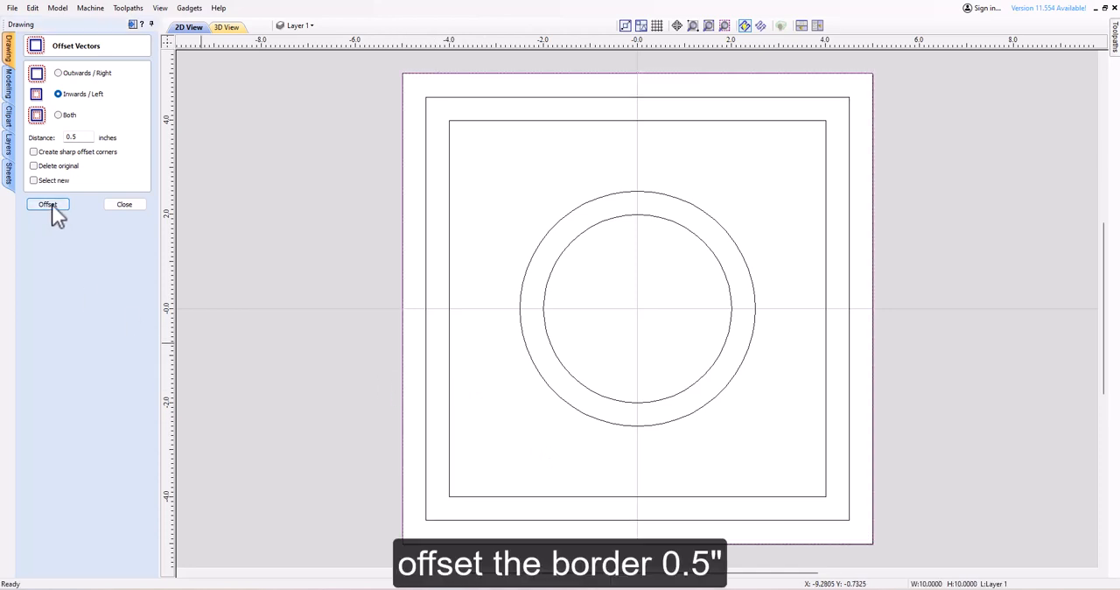
left_click(119, 206)
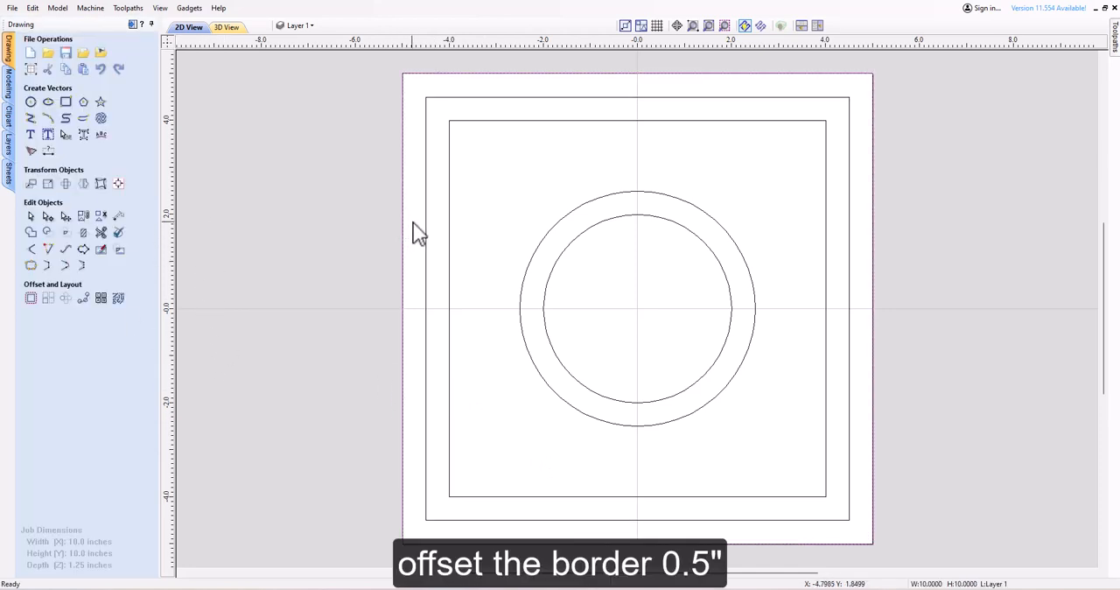
left_click(449, 257)
key("Delete")
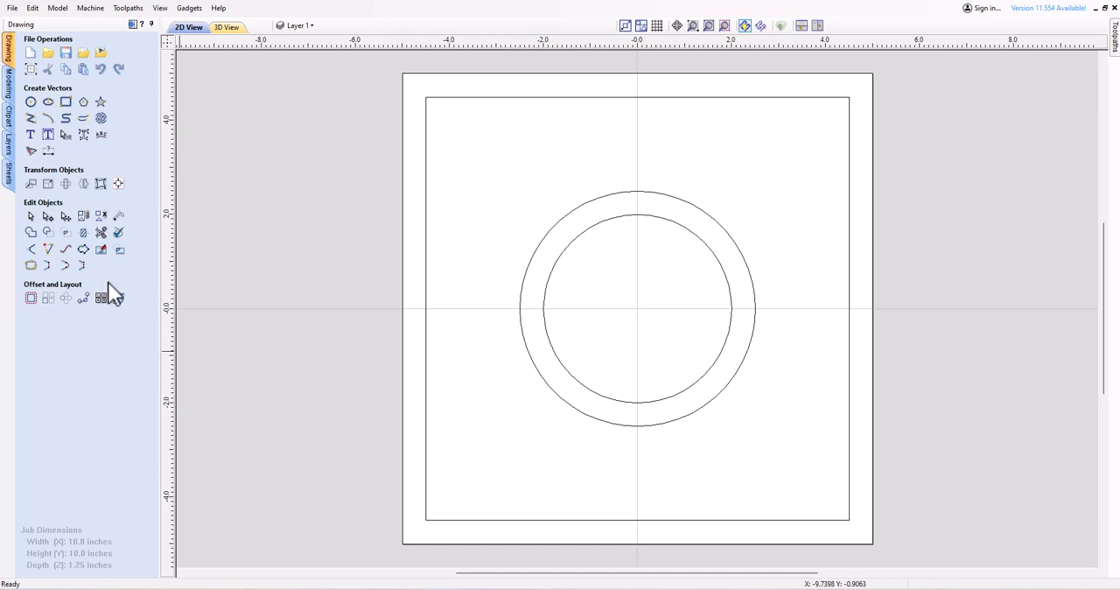
Draw a vertical line through the sheet's centre, extending slightly past the outer square at both ends.
left_click(31, 119)
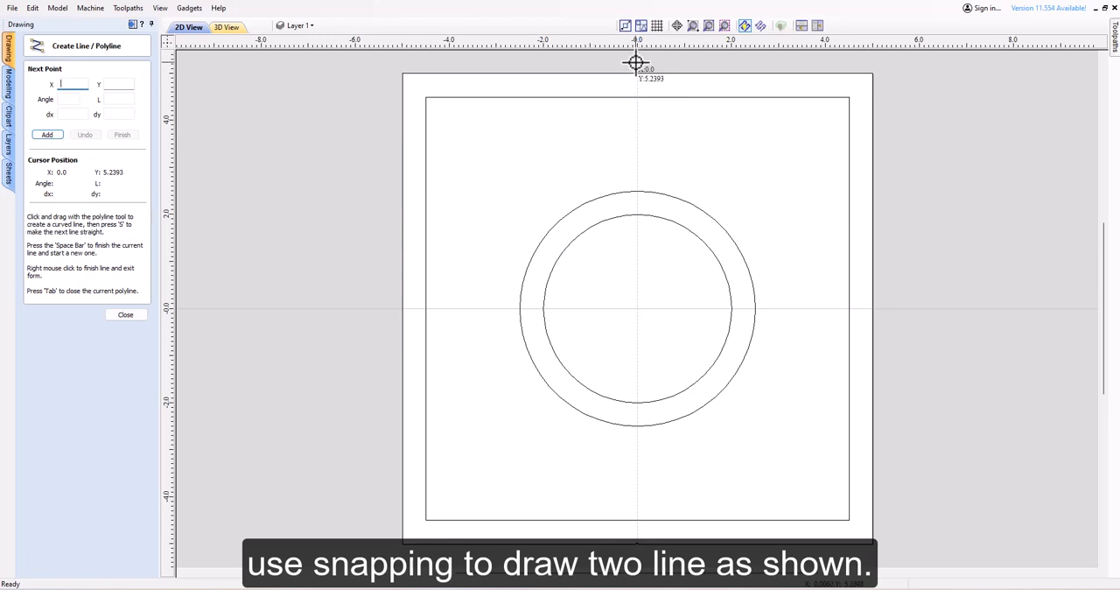
left_click(636, 63)
left_click(637, 543)
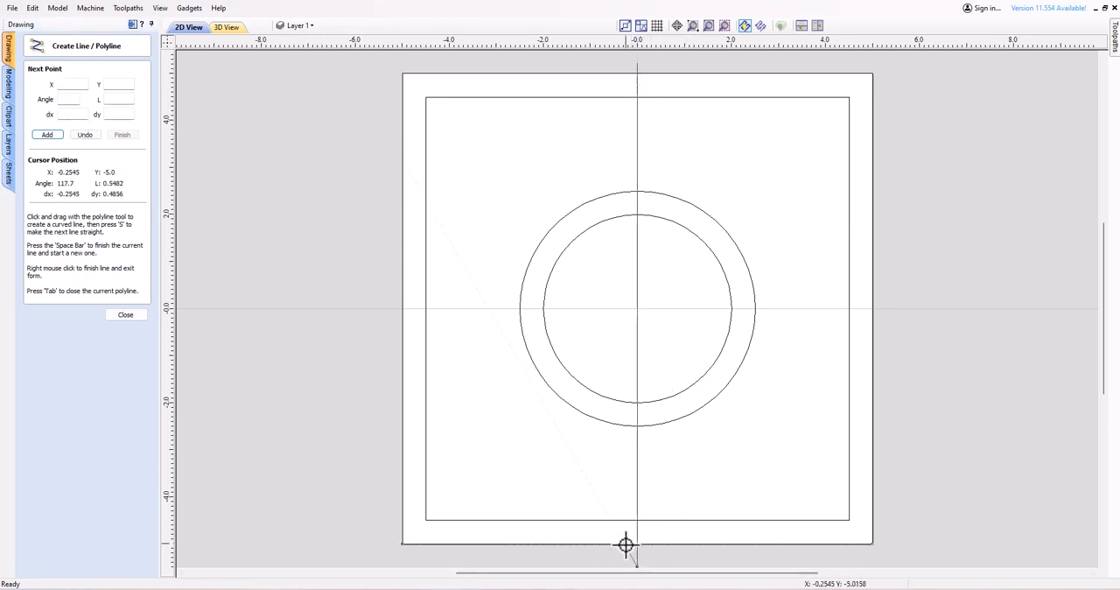
left_click(636, 543)
key("space")
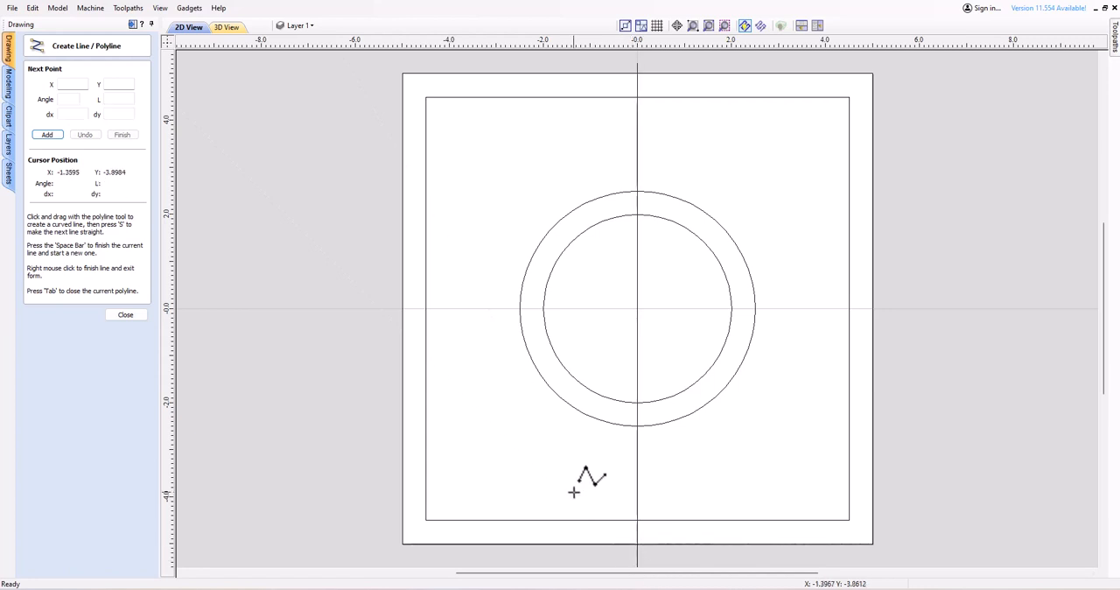
Draw a horizontal line about 10.55 inches long through the sheet's centre, extending past both sides of the outer square.
left_click(391, 309)
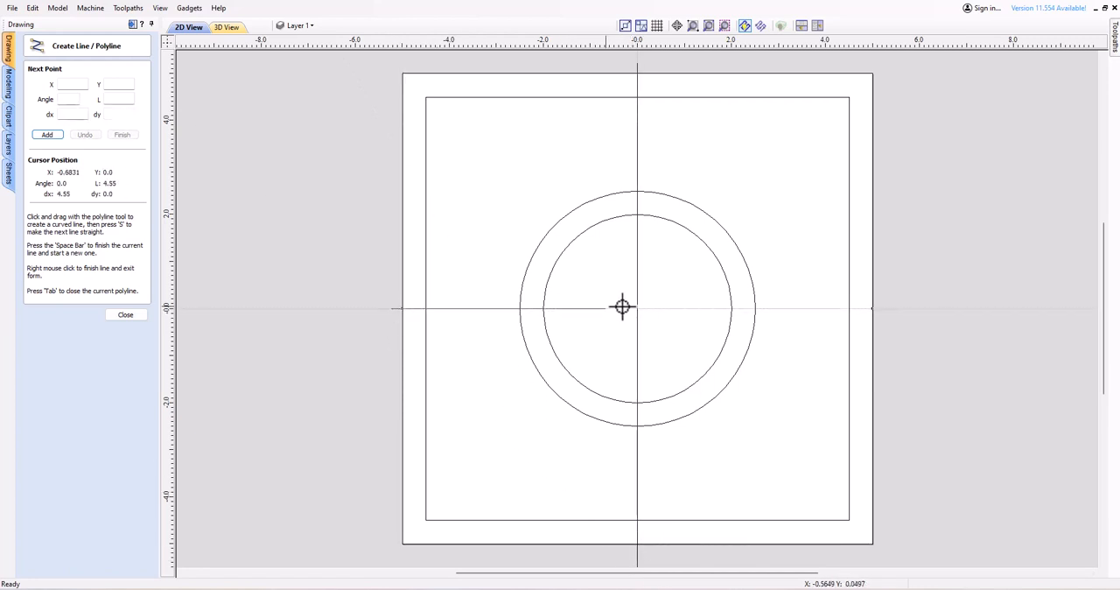
left_click(887, 307)
right_click(888, 307)
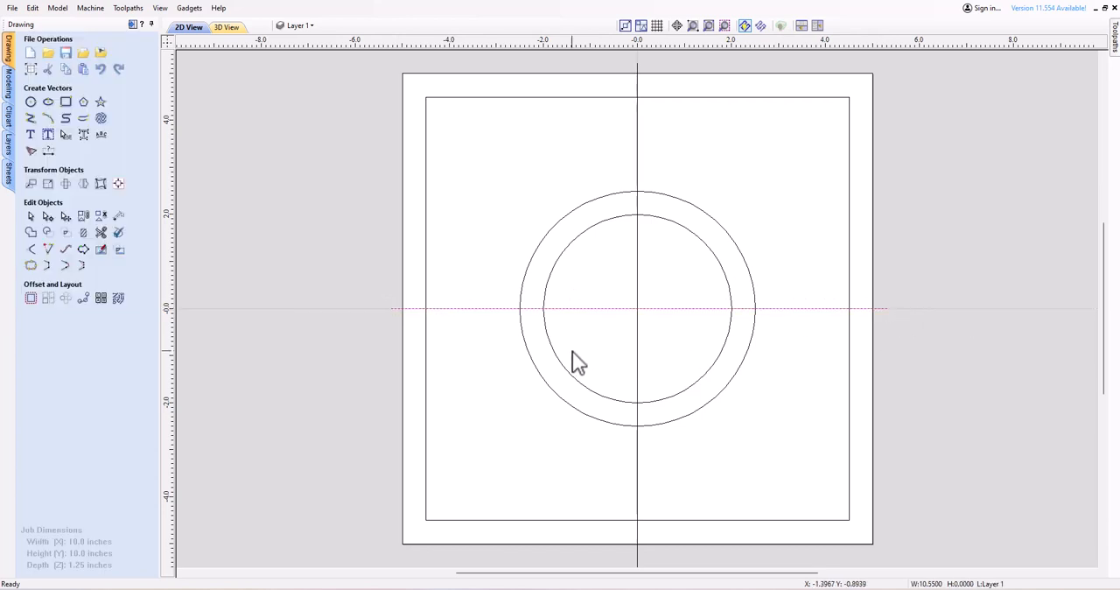
left_click(273, 189)
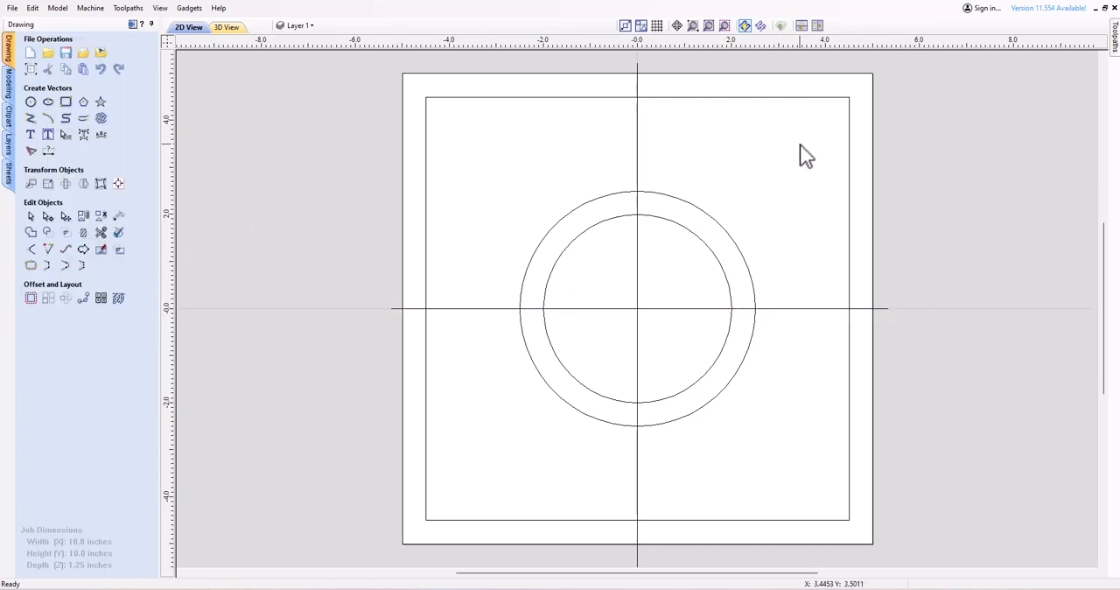
Offset the vertical and horizontal centre lines 0.25 inches to both sides, deleting the originals and continuing despite their intersection.
left_click(637, 152)
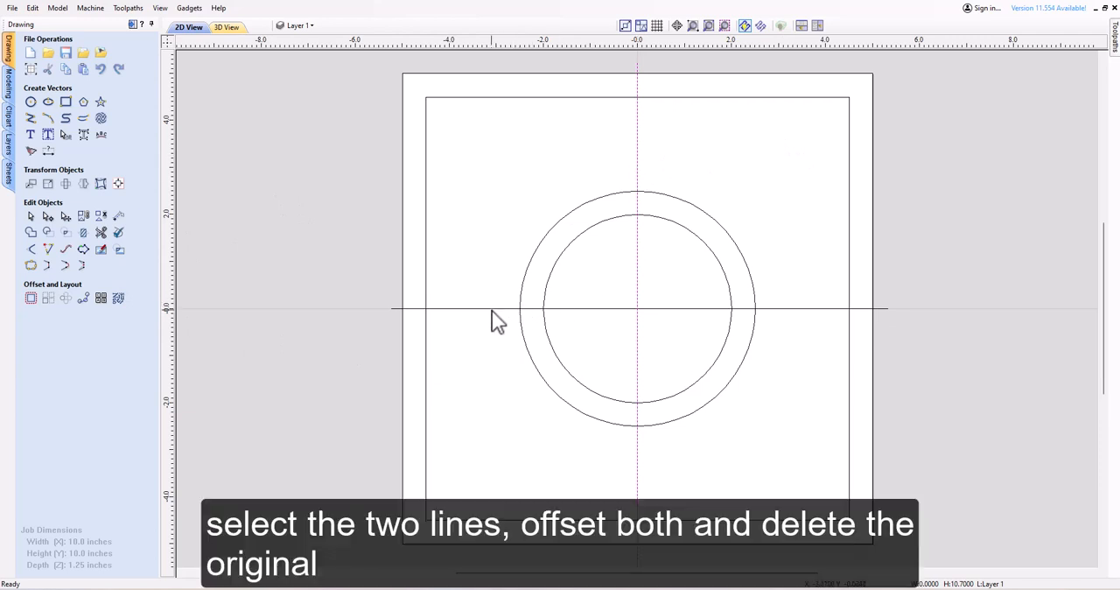
left_click(492, 310, "shift")
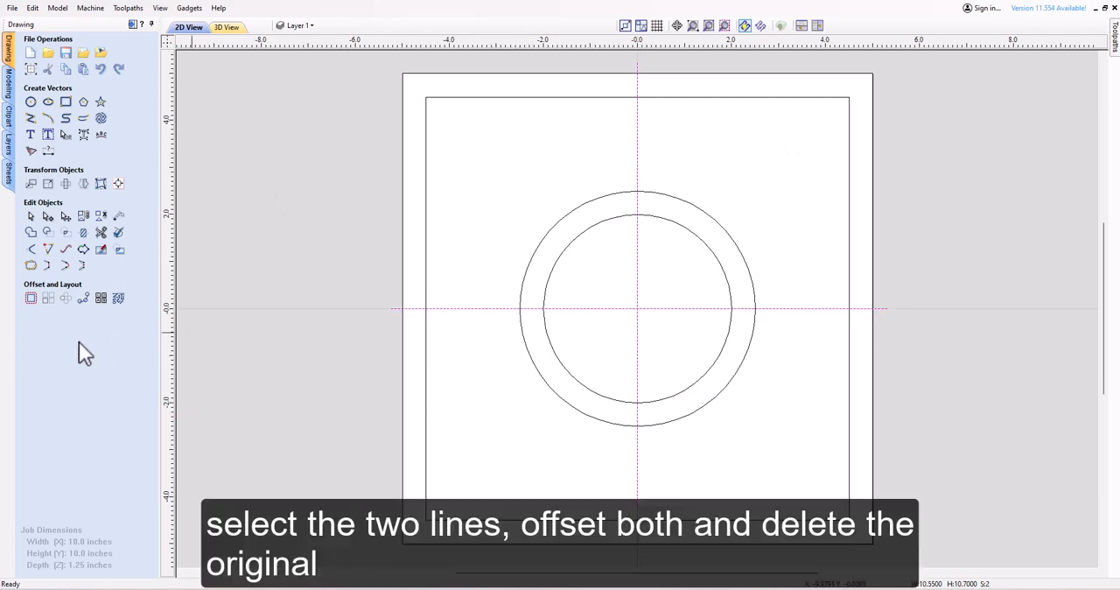
left_click(31, 298)
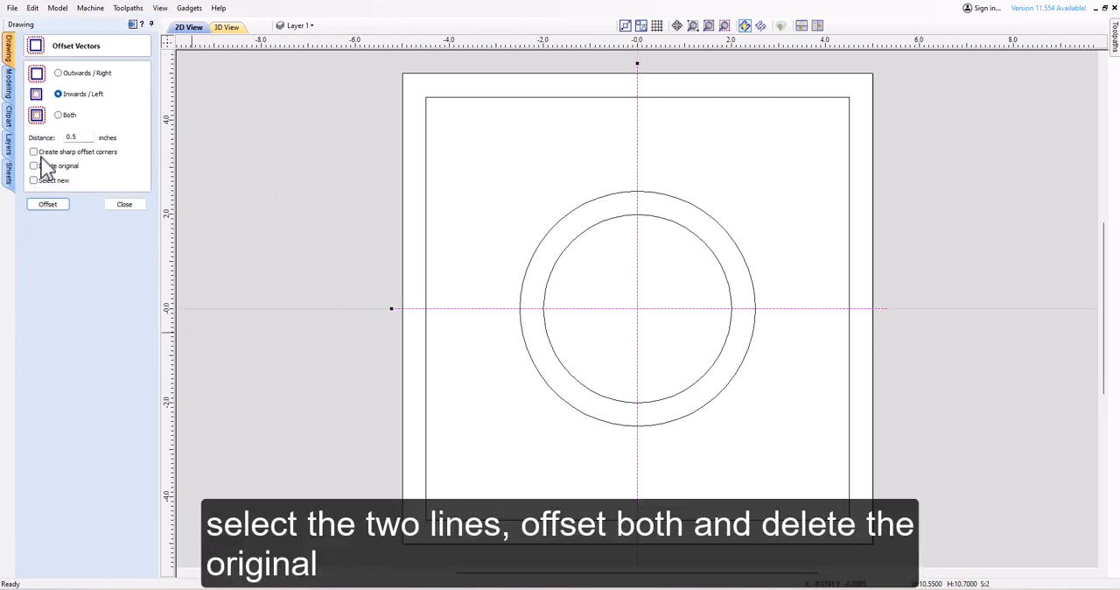
left_click(59, 116)
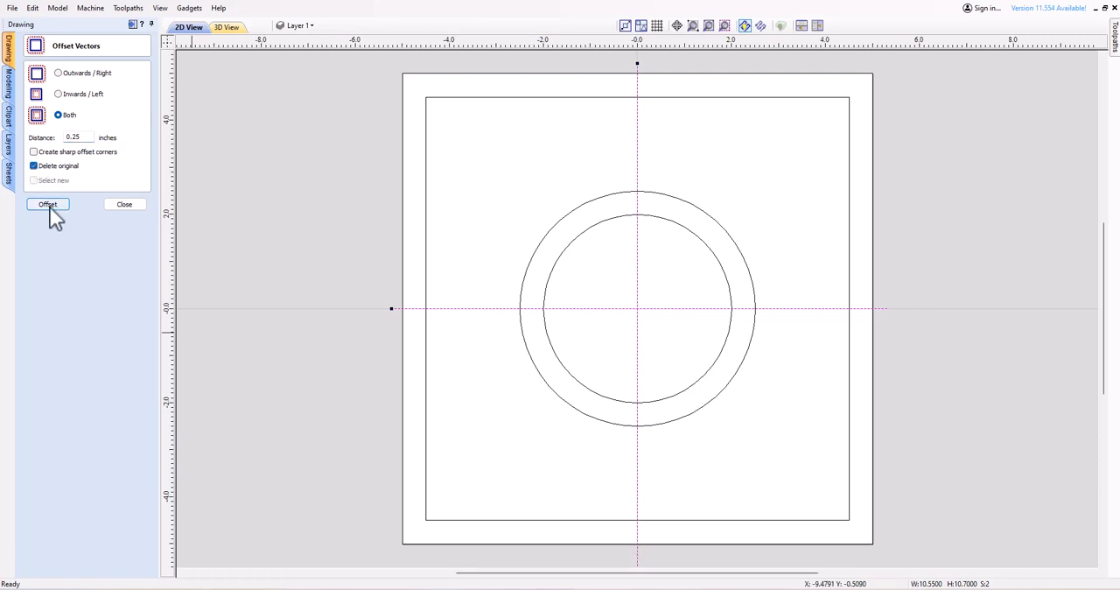
left_click(48, 205)
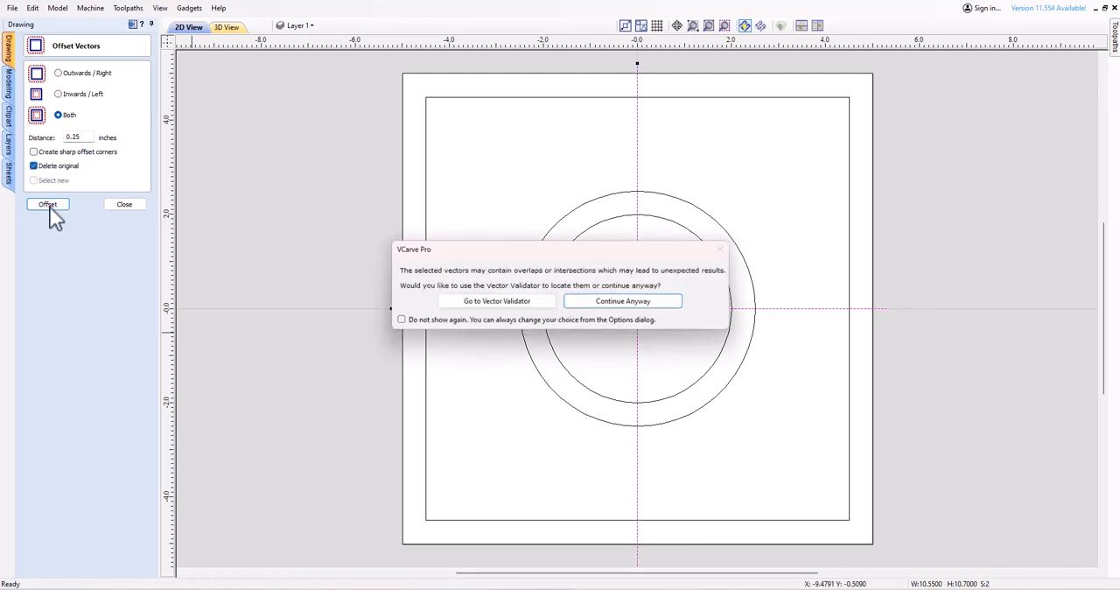
left_click(621, 301)
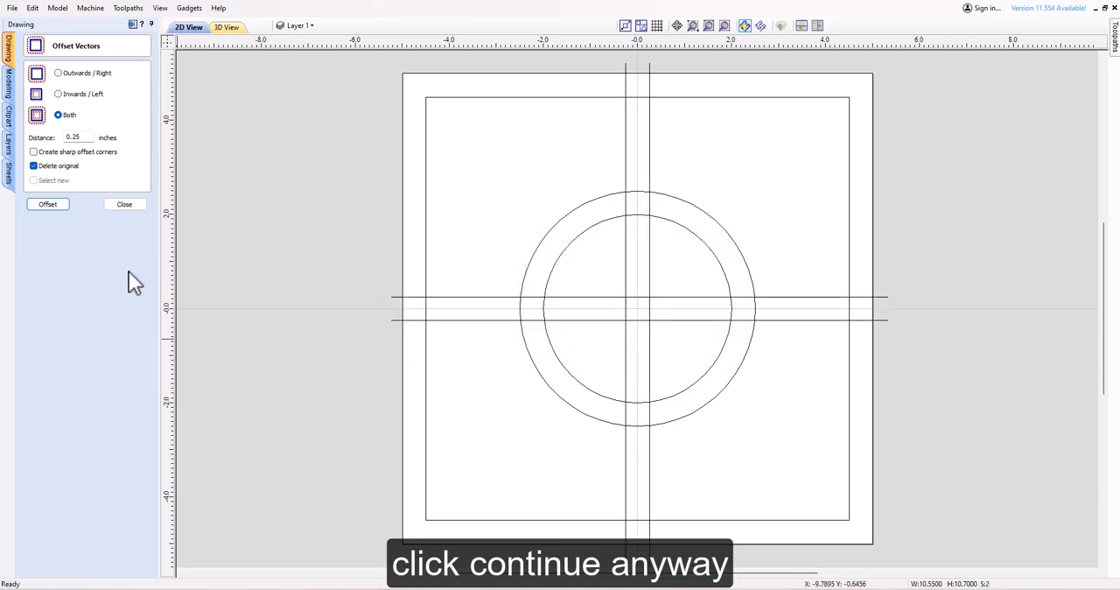
left_click(125, 204)
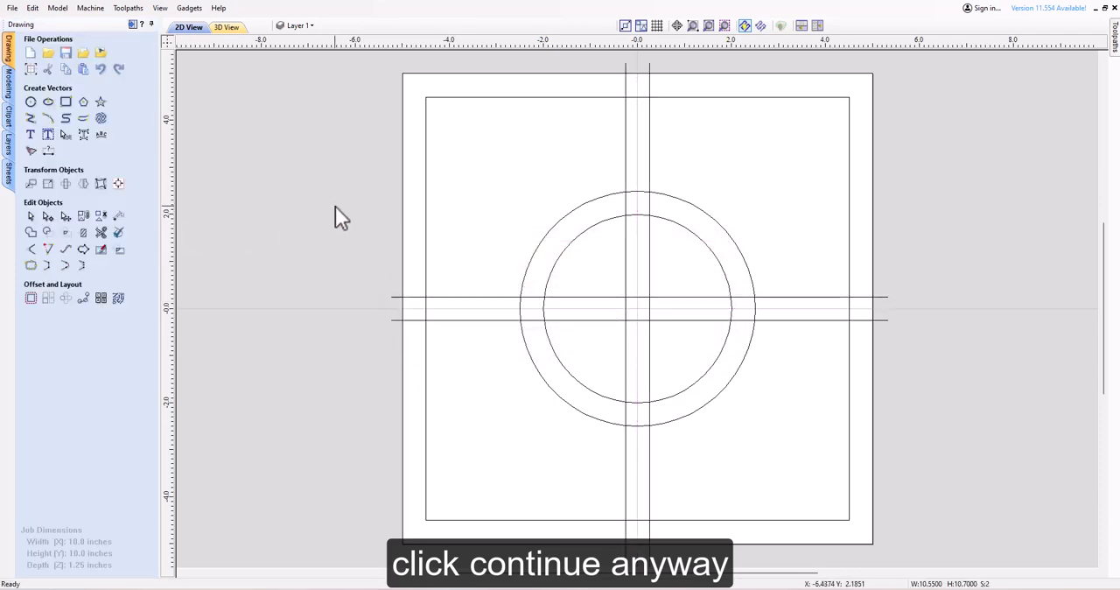
Trim the inner square's upper edge between the two vertical lines and the upper line ends extending beyond that square.
left_click(100, 233)
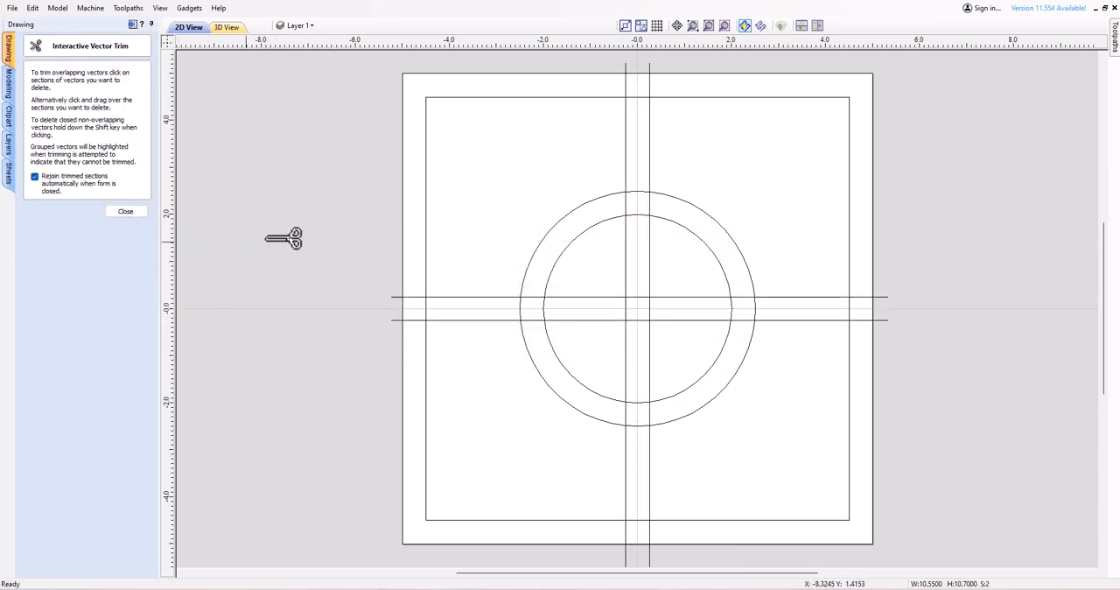
scroll(670, 93, "up", 3)
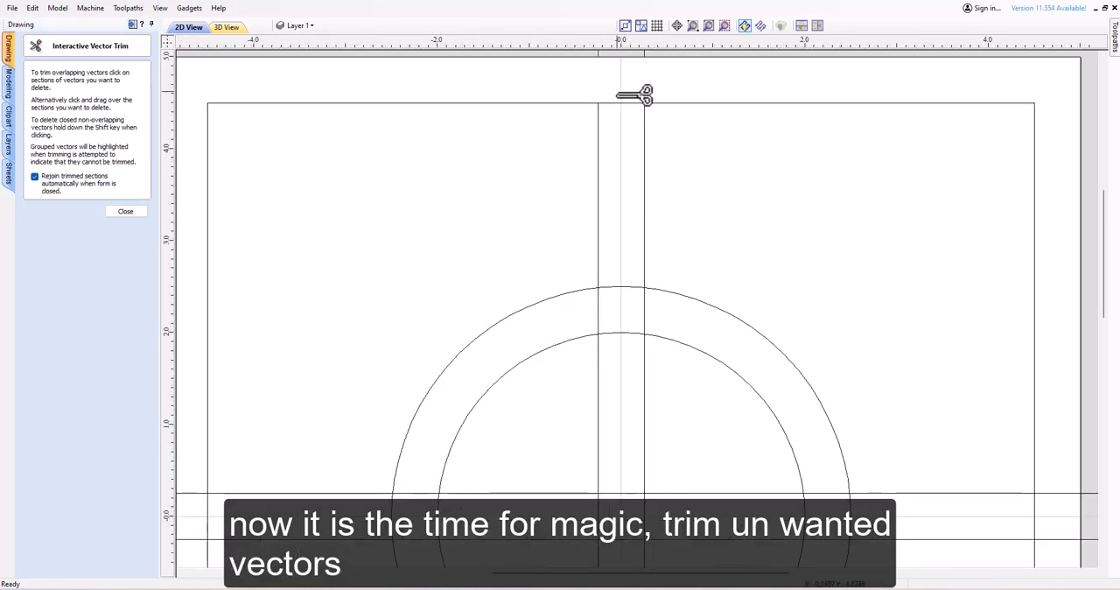
left_click(619, 103)
scroll(616, 123, "down", 3)
scroll(630, 70, "up", 6)
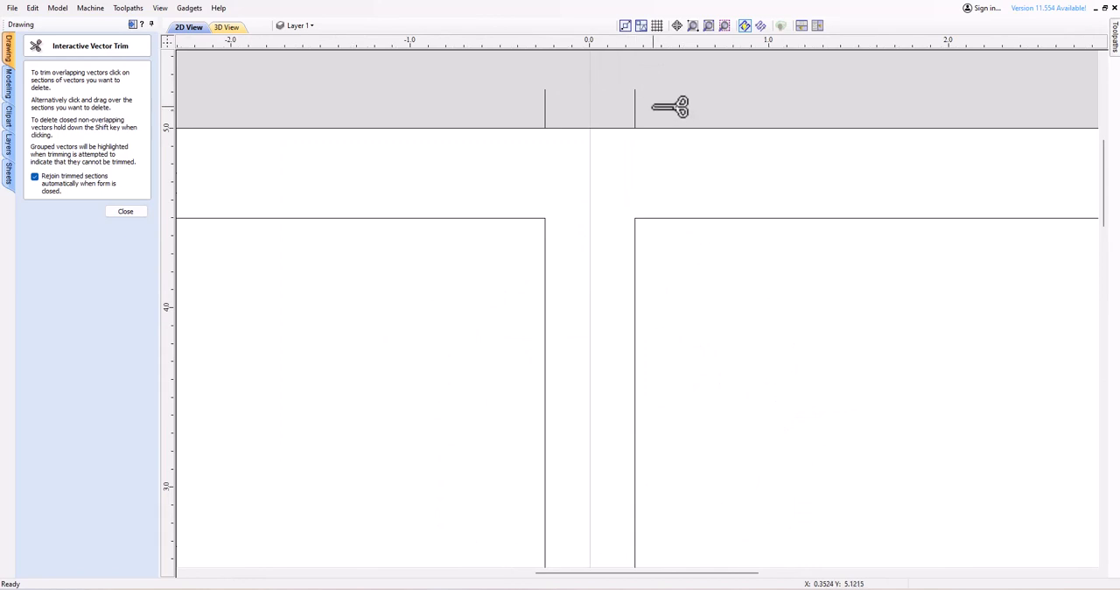
scroll(570, 313, "down", 5)
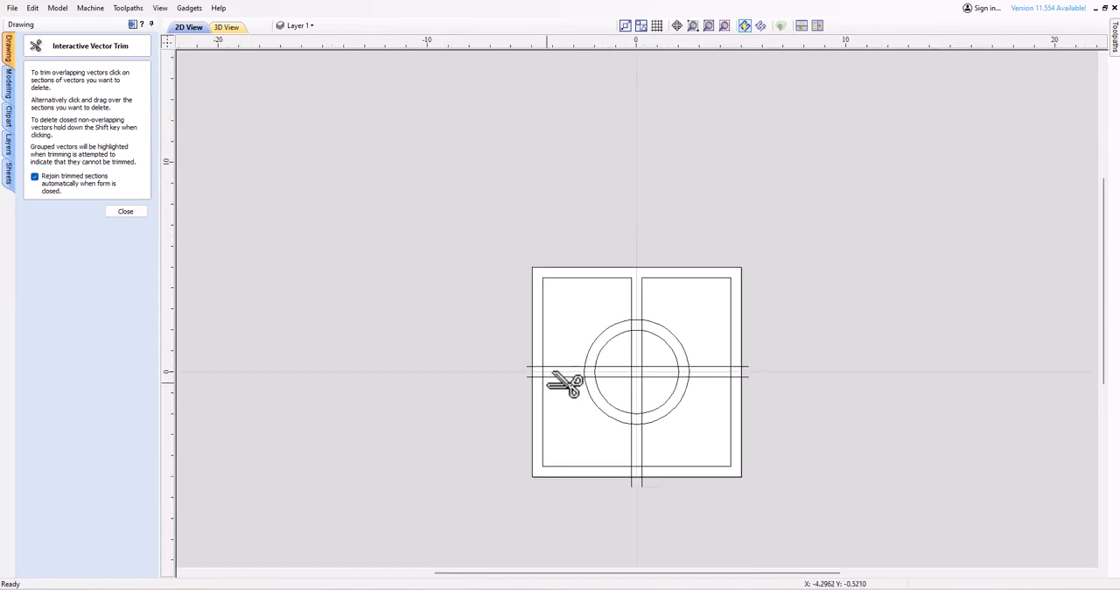
Trim the left ends of both horizontal lines back to the inner square and its left edge between them.
scroll(566, 383, "up", 7)
left_click(430, 351)
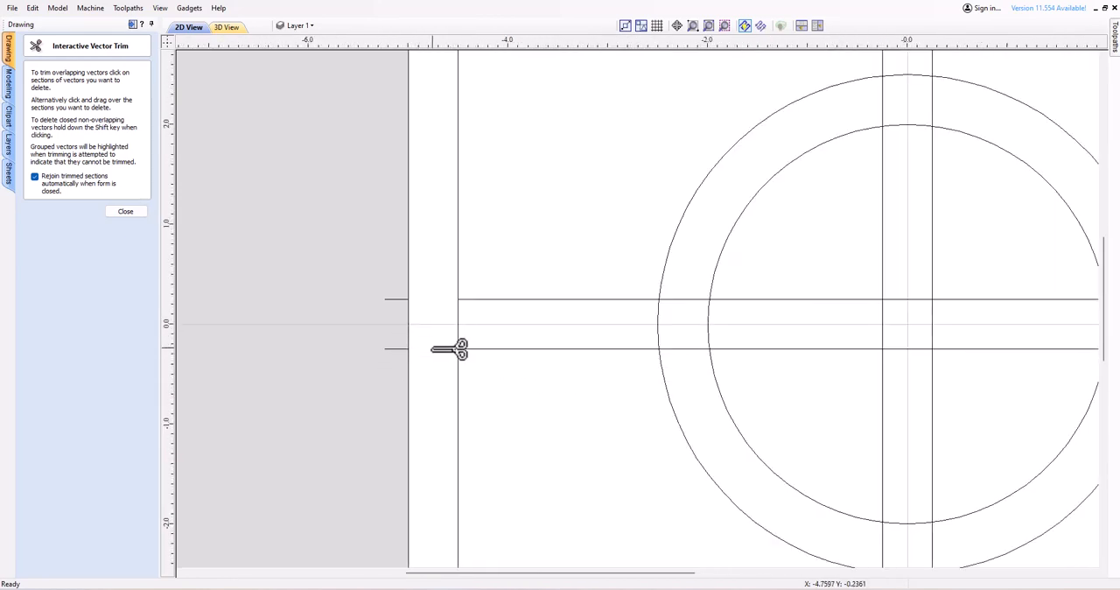
left_click(388, 302)
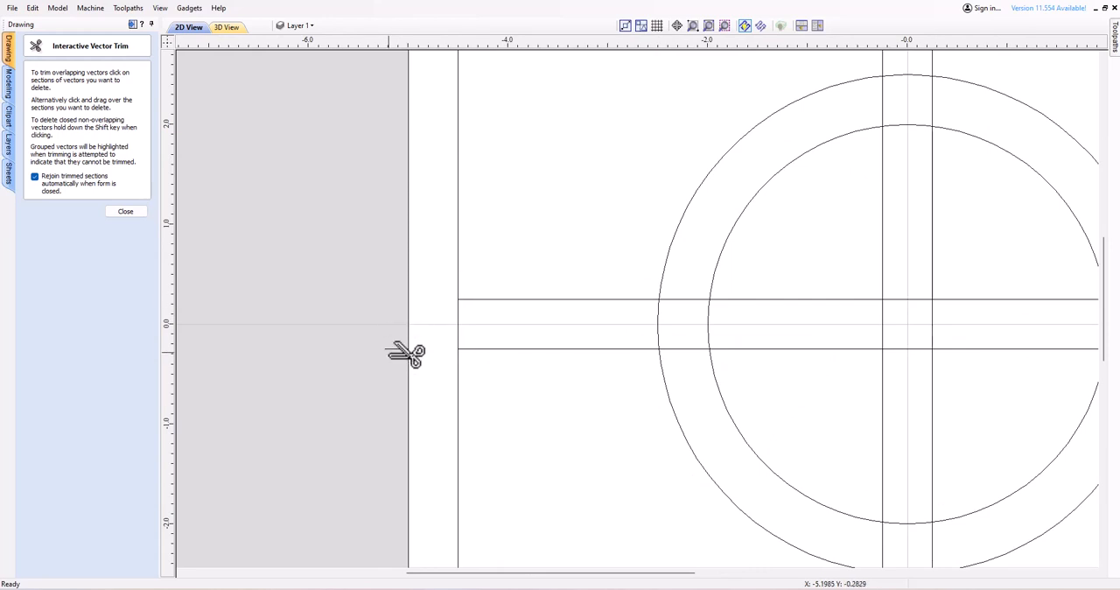
left_click(457, 325)
Trim both circles' left arcs between the horizontal lines and the two line segments lying between the circles there.
left_click(659, 324)
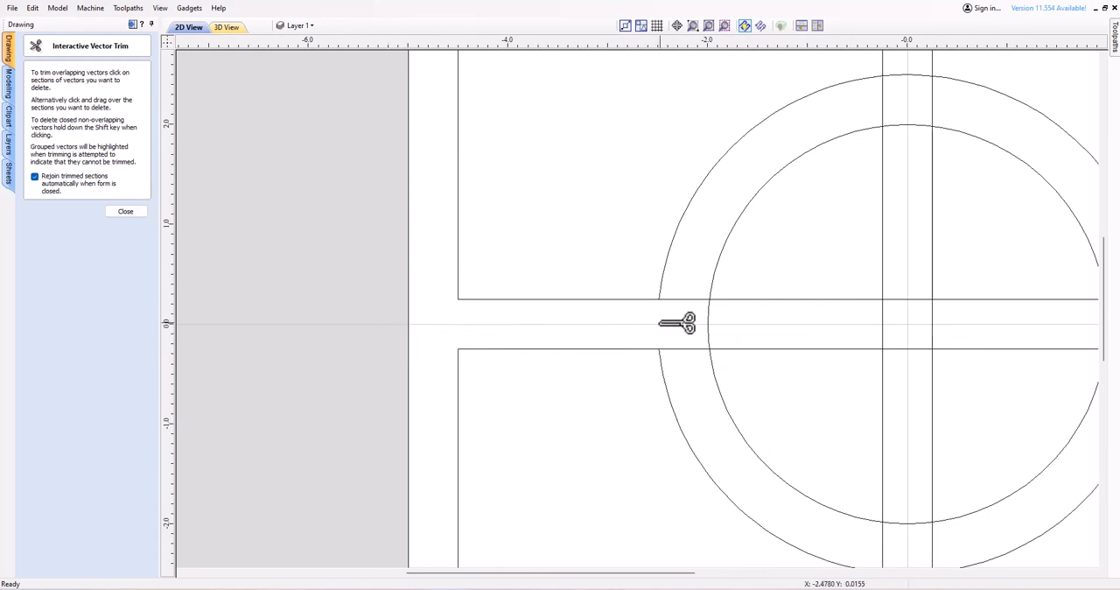
left_click(709, 317)
left_click(681, 299)
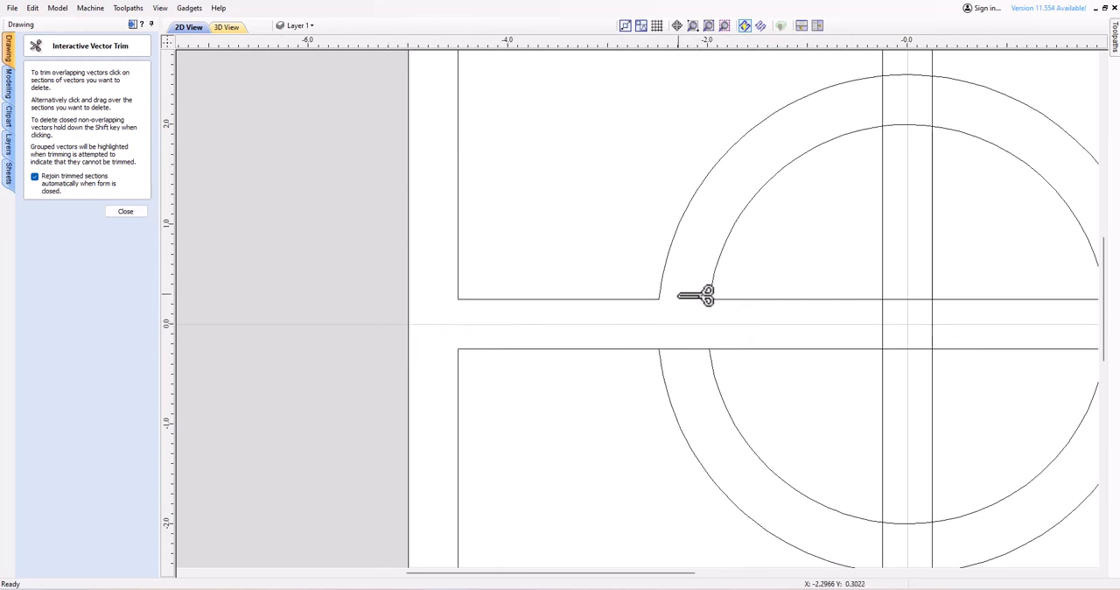
left_click(677, 347)
Trim the inner square's lower edge between the vertical lines and both line ends extending below that edge.
scroll(588, 385, "down", 5)
scroll(595, 398, "up", 6)
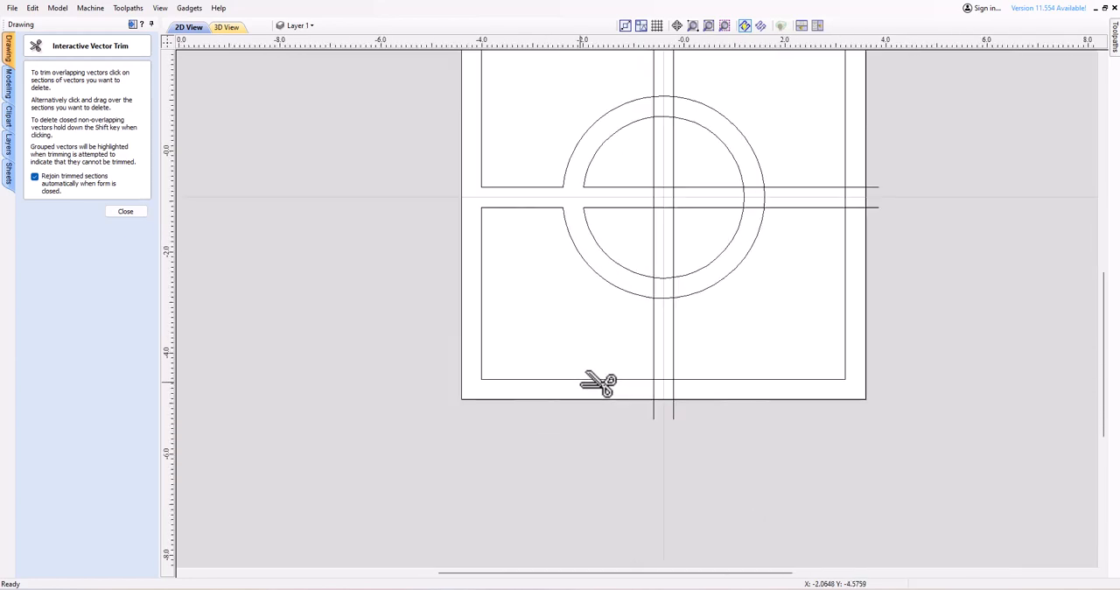
scroll(818, 411, "down", 3)
scroll(824, 432, "up", 4)
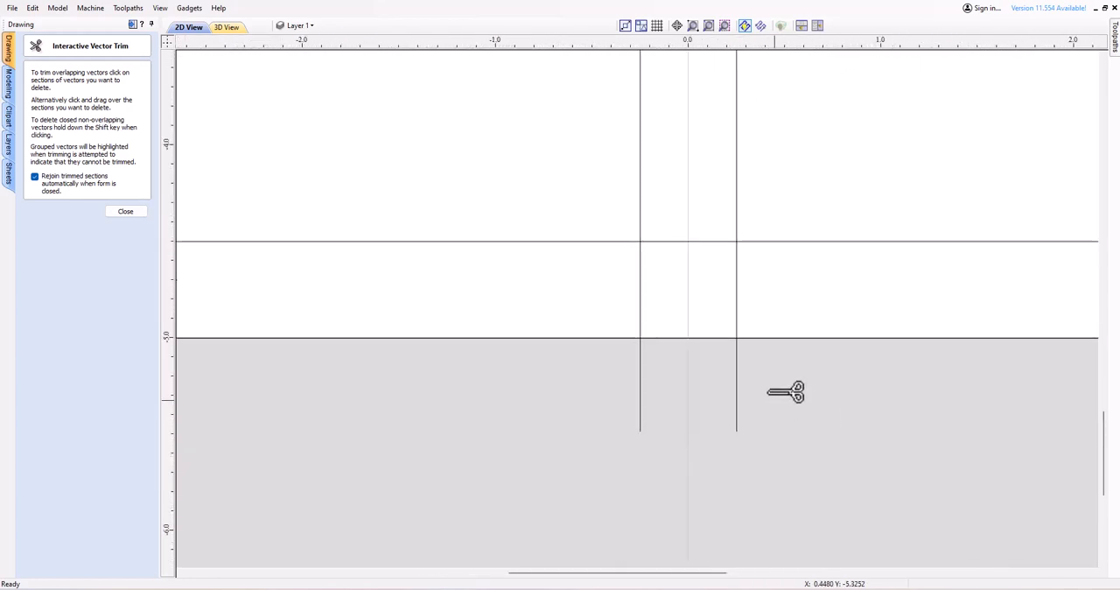
left_click(693, 241)
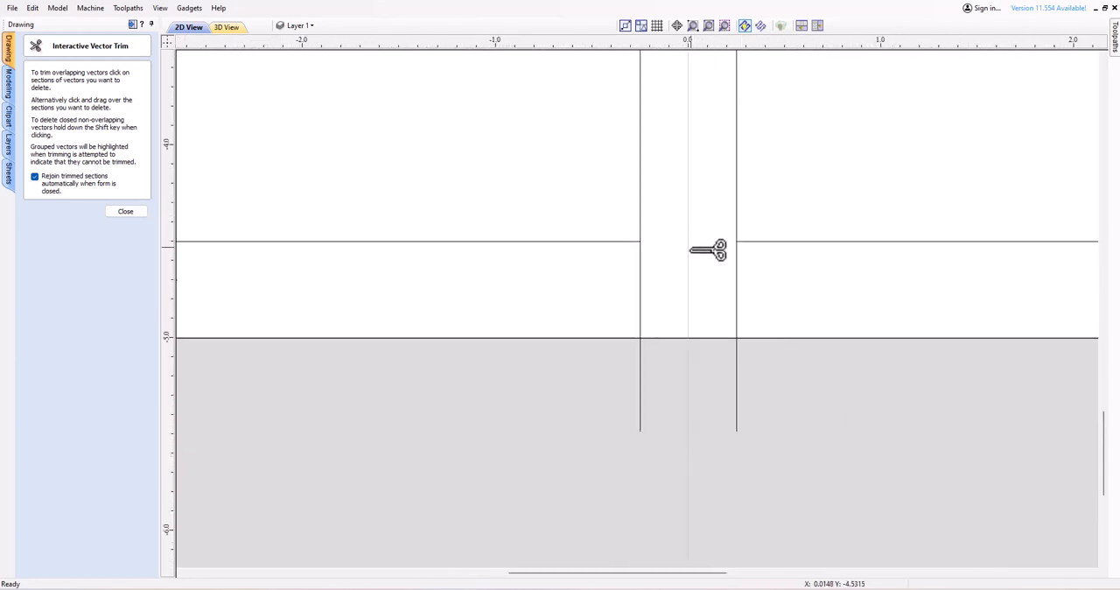
left_click(736, 413)
left_click(640, 408)
left_click(641, 289)
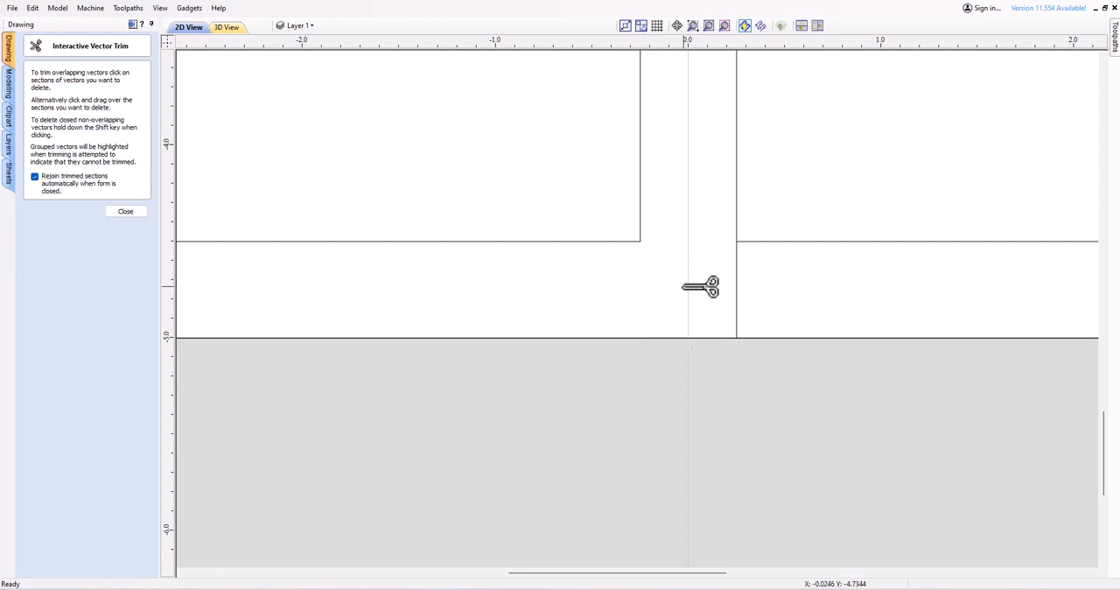
left_click(736, 289)
Trim crossing line segments inside the inner circle and both circles' lower arcs between the vertical lines.
scroll(752, 293, "down", 5)
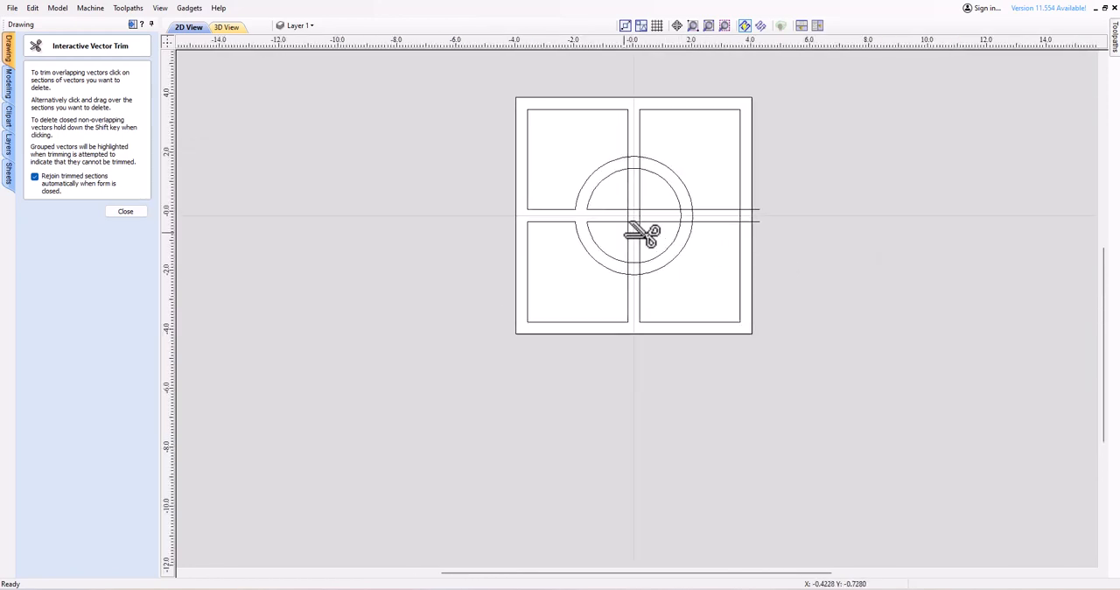
scroll(637, 233, "up", 5)
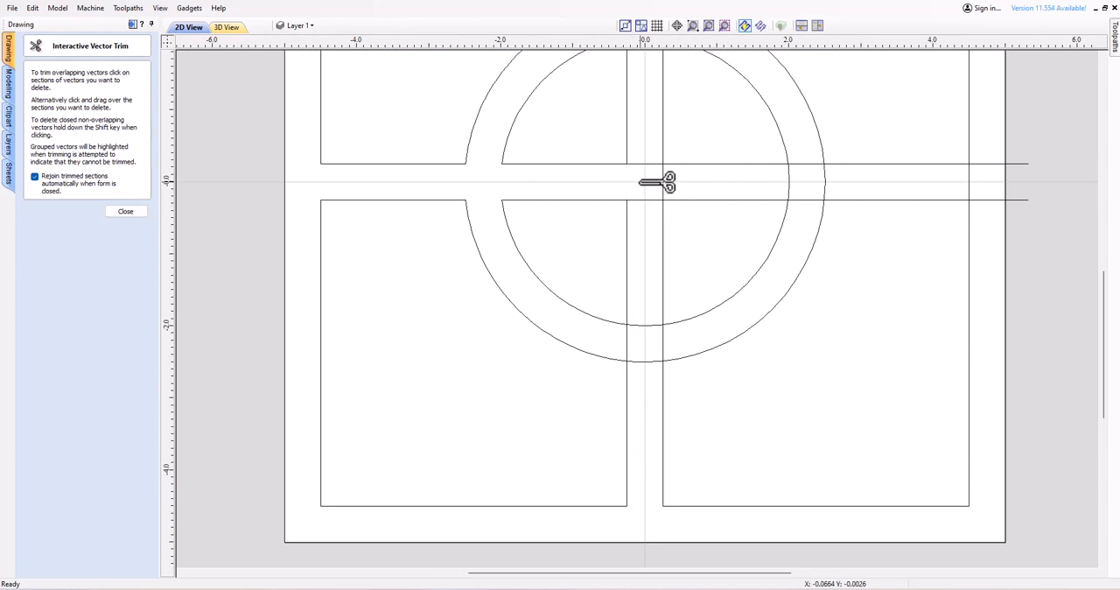
left_click(579, 164)
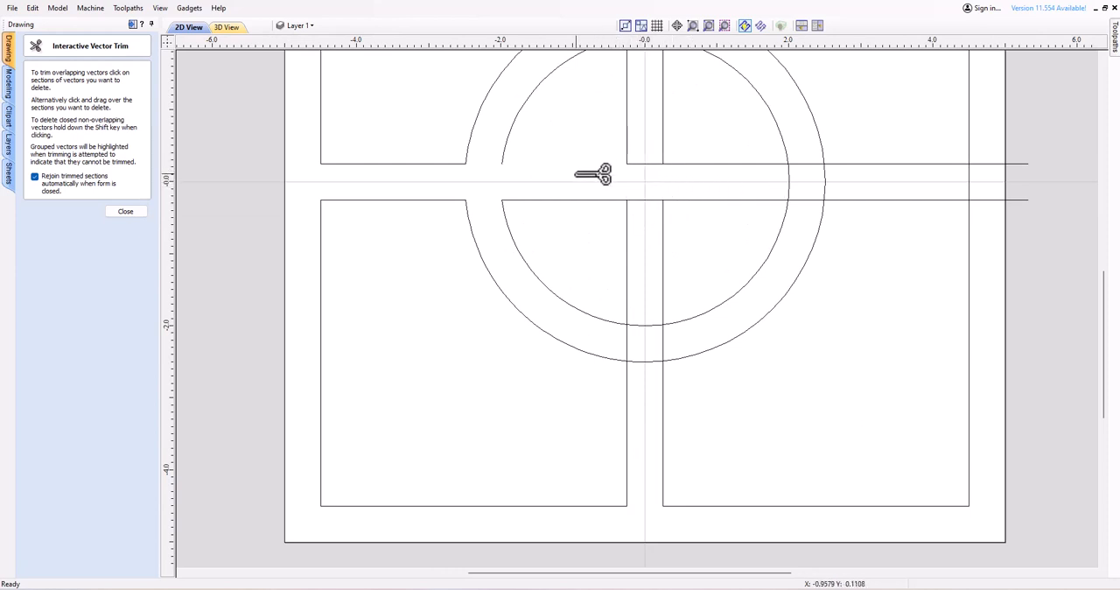
left_click(581, 201)
left_click(626, 220)
left_click(661, 198)
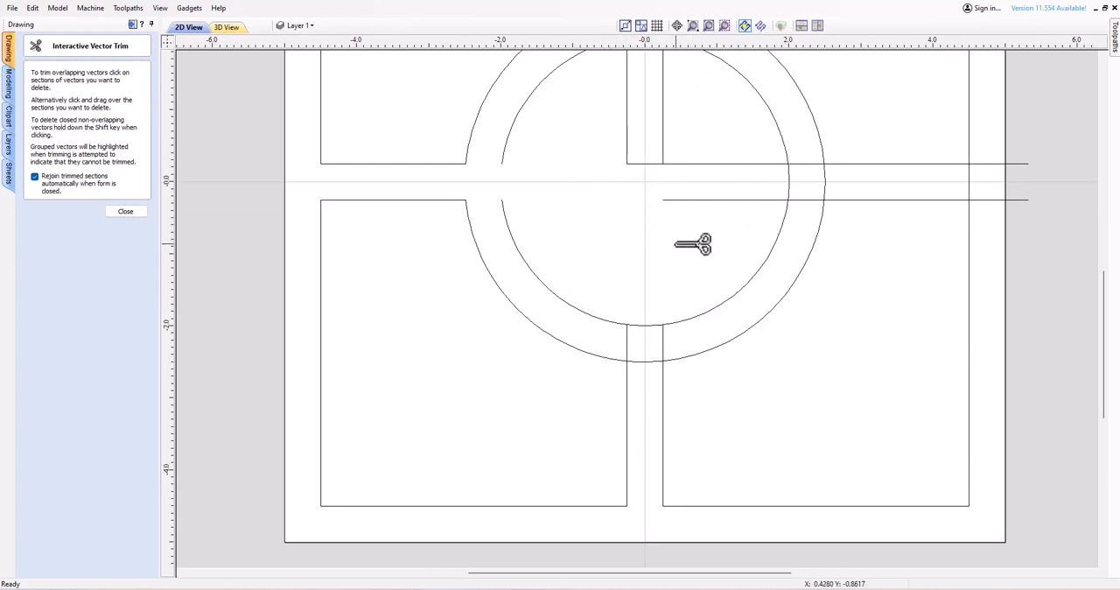
left_click(648, 326)
left_click(645, 362)
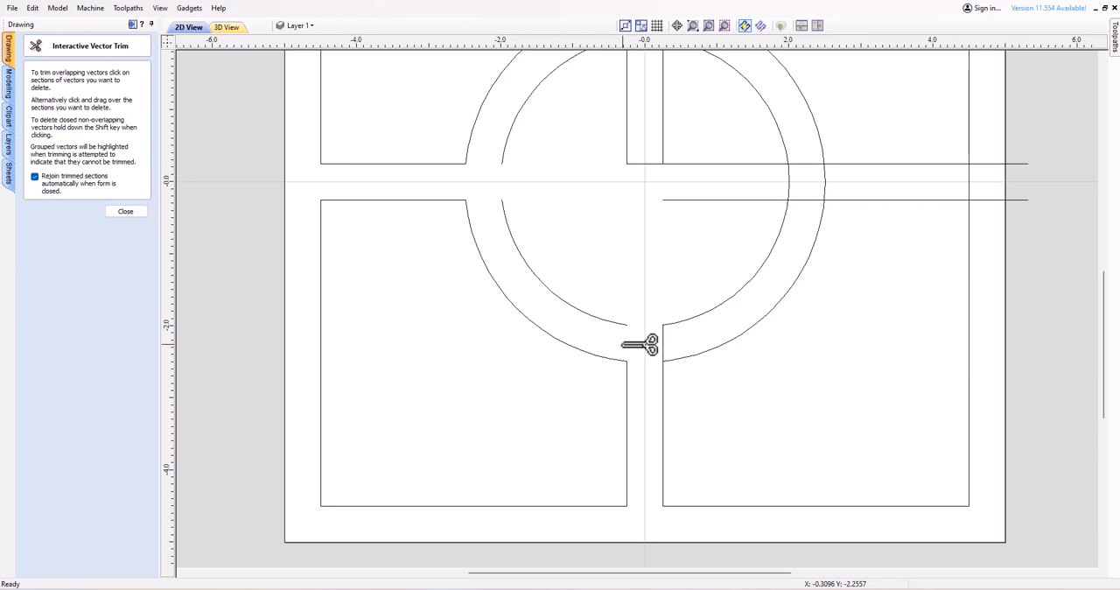
Undo the recent trims back to complete circles, full crossing lines and an uncut lower edge of the inner square.
key("ctrl+z")
key("ctrl+z")
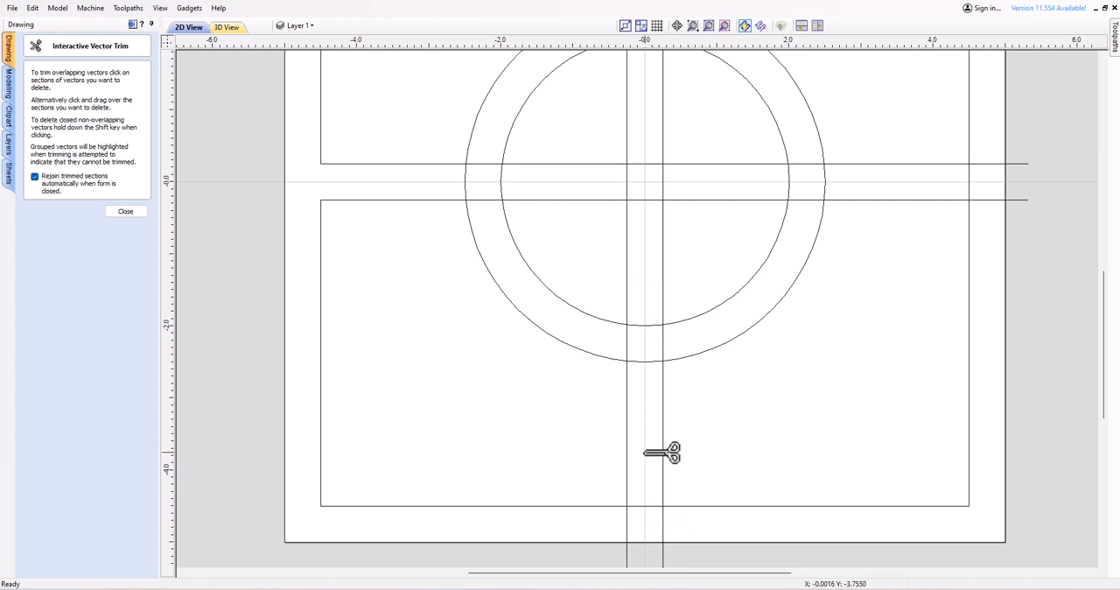
Trim away all horizontal and vertical line segments inside the inner circle.
left_click(564, 164)
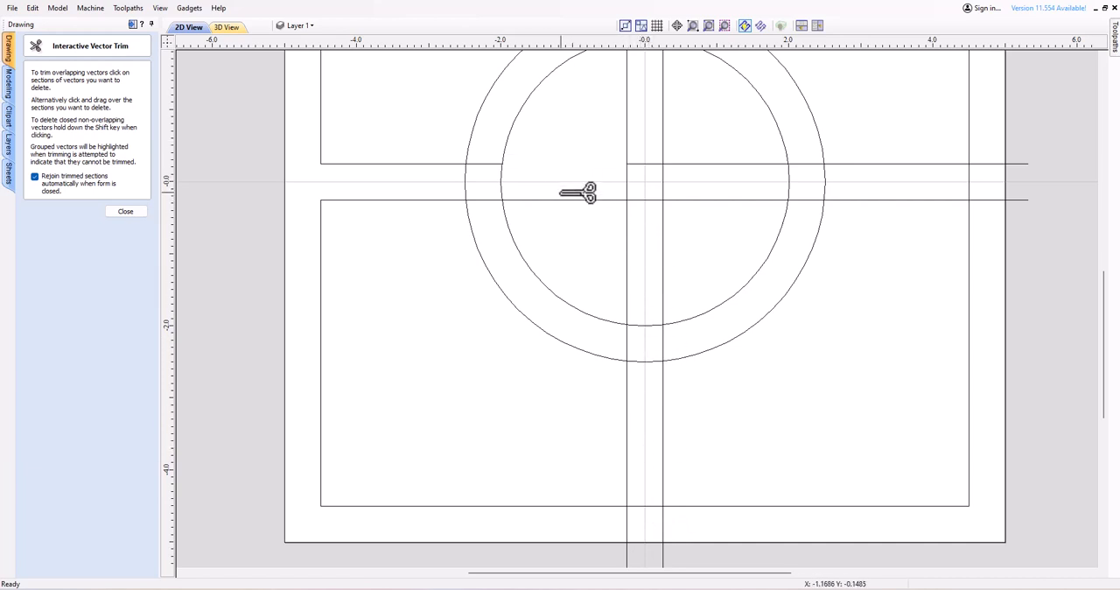
mouse_move(560, 192)
left_mouse_down()
mouse_move(562, 205)
mouse_move(660, 177)
mouse_move(618, 135)
mouse_move(663, 118)
mouse_move(689, 189)
mouse_move(633, 210)
mouse_move(633, 251)
left_mouse_up()
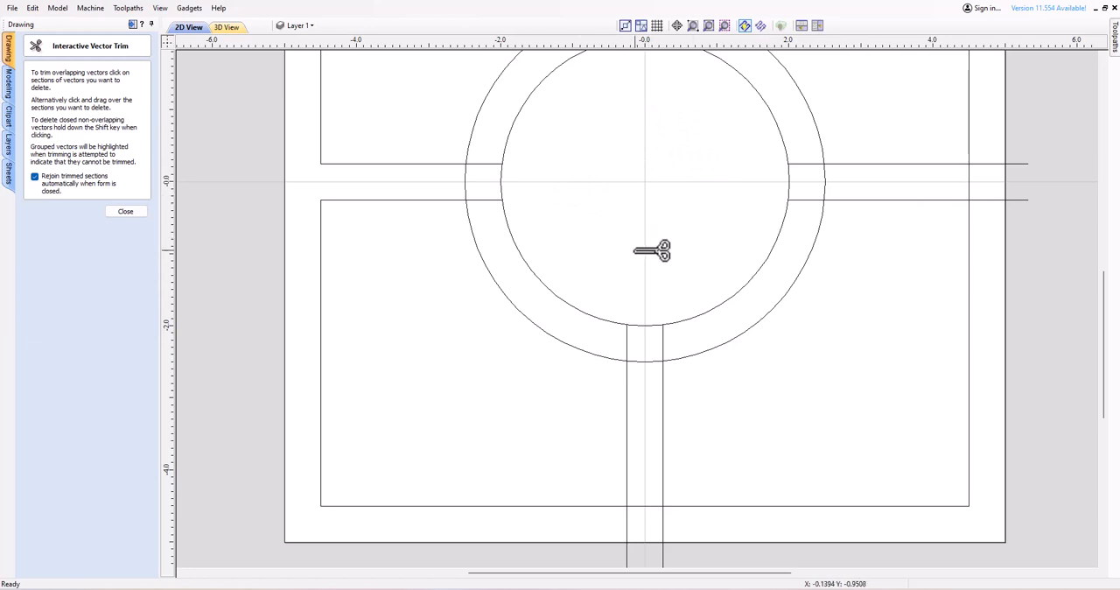
Trim the right arcs of the inner and outer circles between the two horizontal lines.
scroll(801, 203, "down", 2)
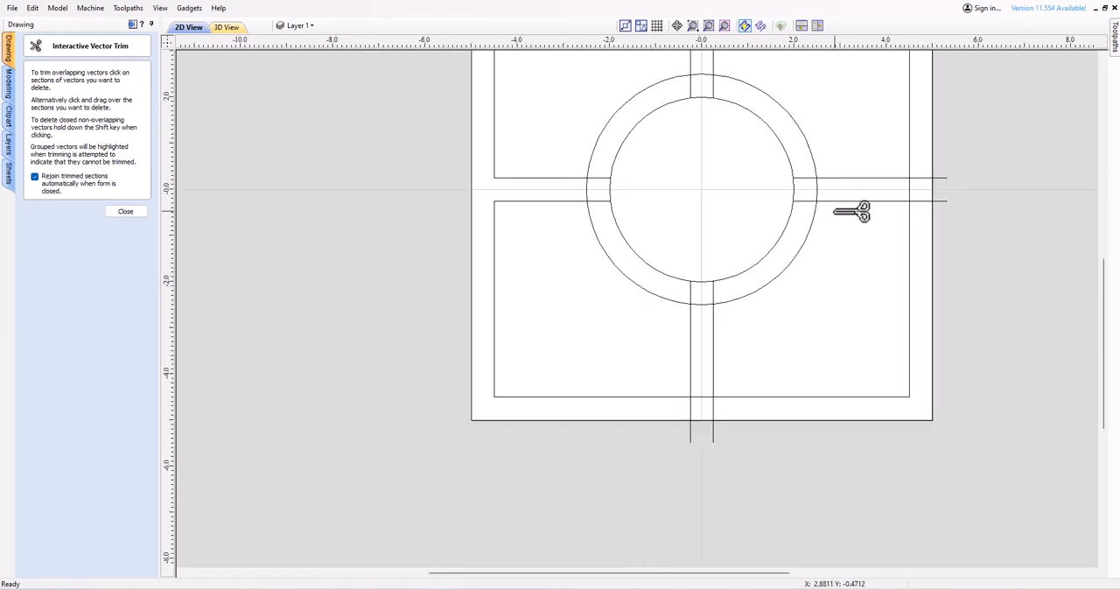
scroll(853, 211, "down", 1)
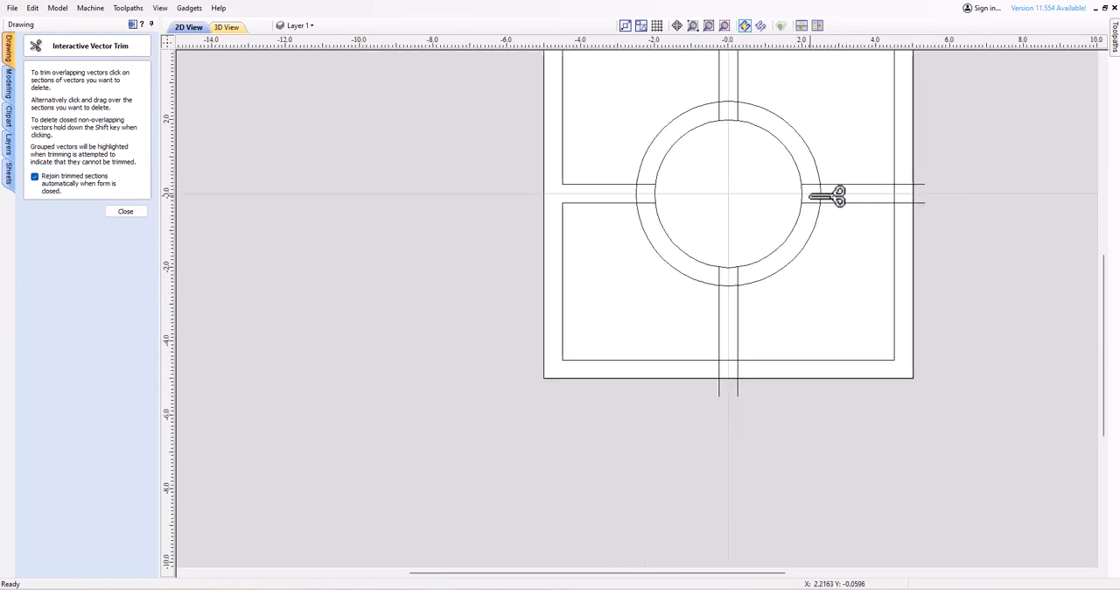
scroll(788, 205, "up", 2)
left_click(808, 186)
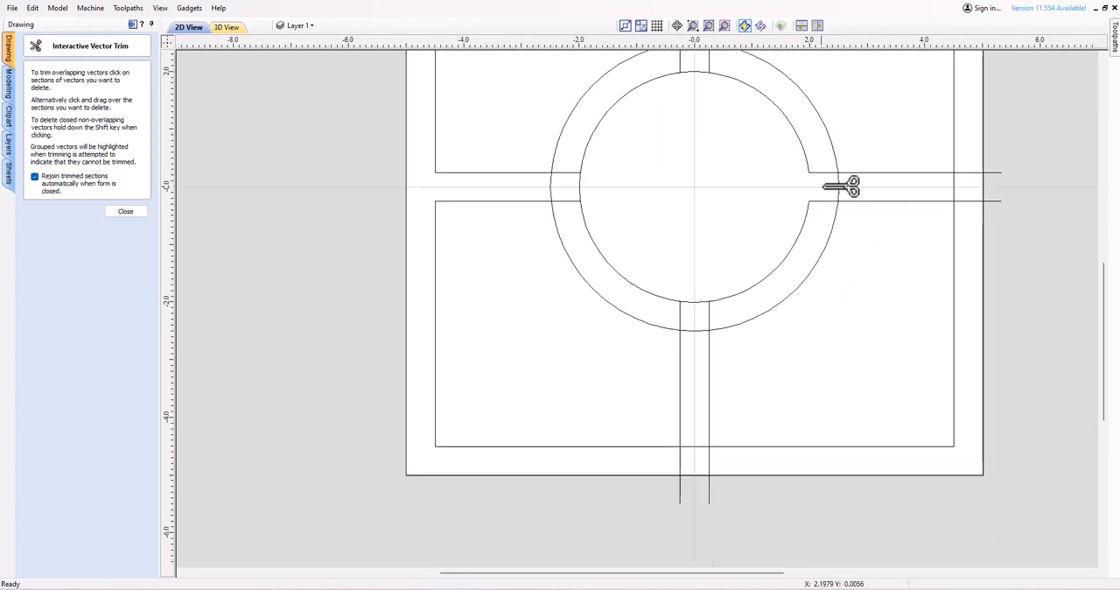
left_click(837, 187)
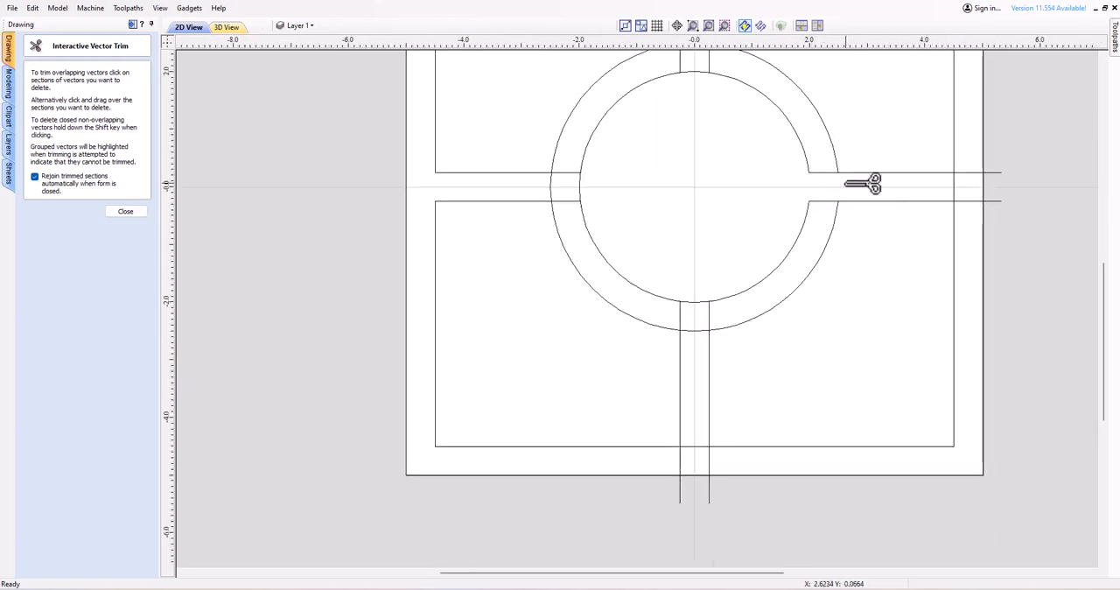
Trim the right ends of both horizontal lines back to the inner square and its right edge between them.
left_click(994, 172)
left_click(993, 202)
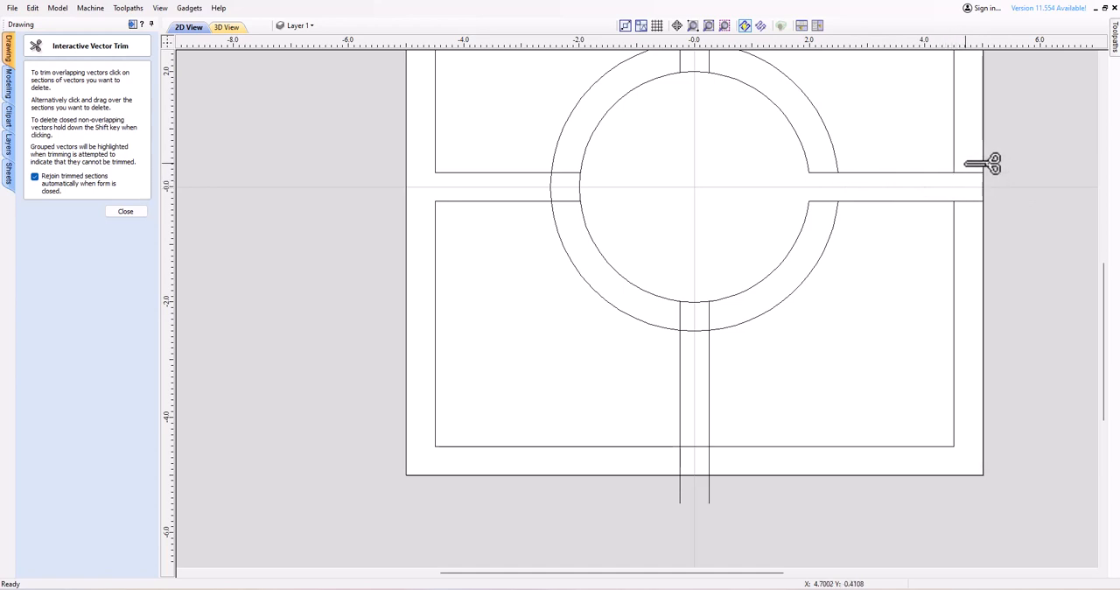
left_click(983, 172)
left_click(983, 202)
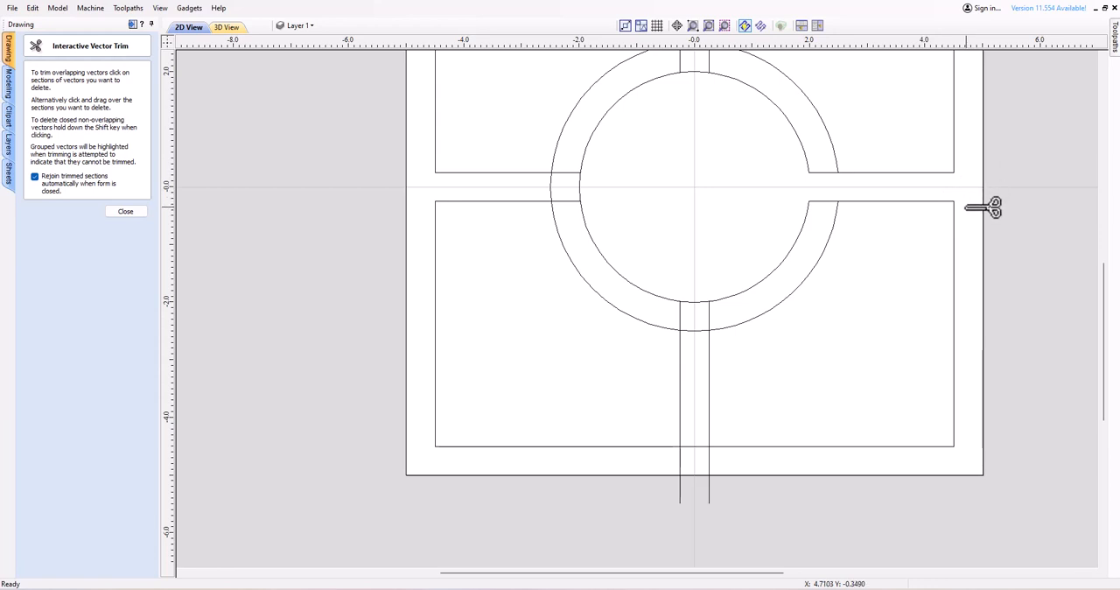
Trim the outer circle's upper arc between the vertical lines and the vertical segments between the circles there.
scroll(796, 192, "down", 3)
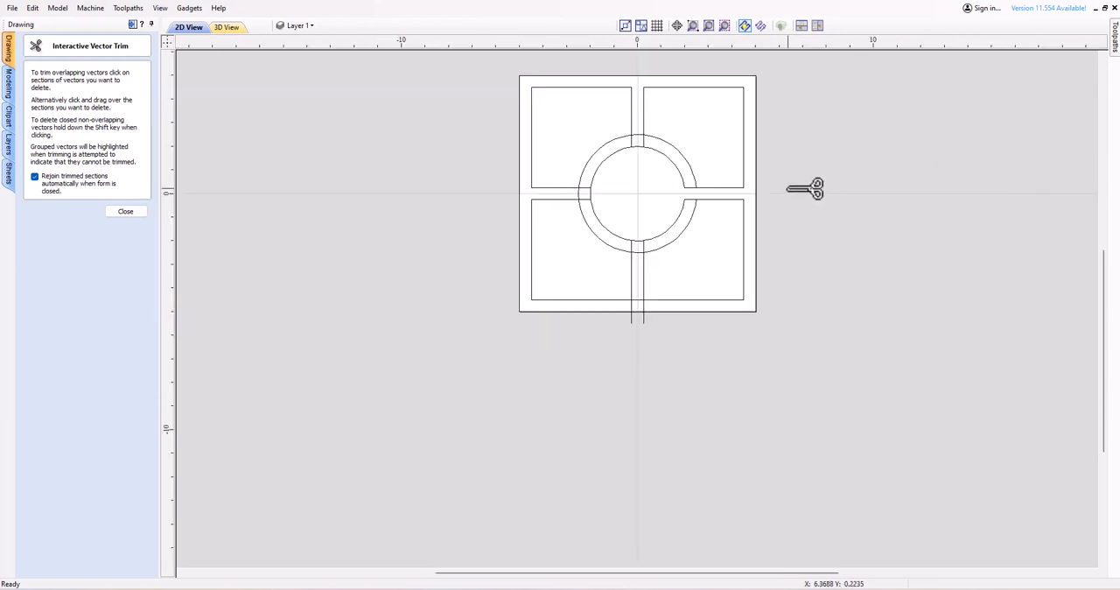
scroll(725, 188, "up", 2)
scroll(741, 175, "up", 2)
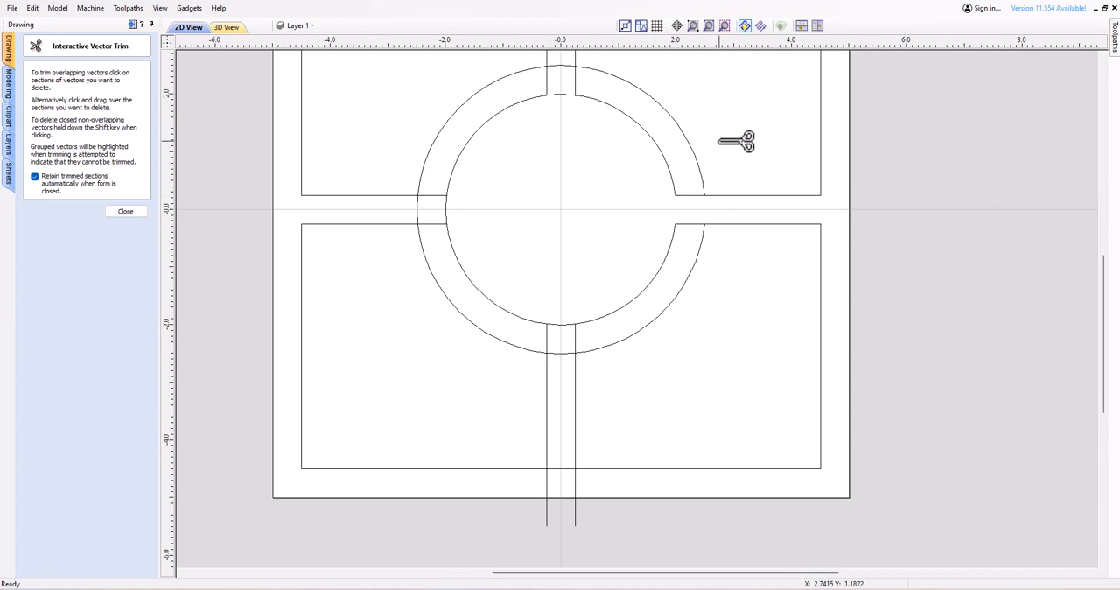
scroll(718, 145, "down", 2)
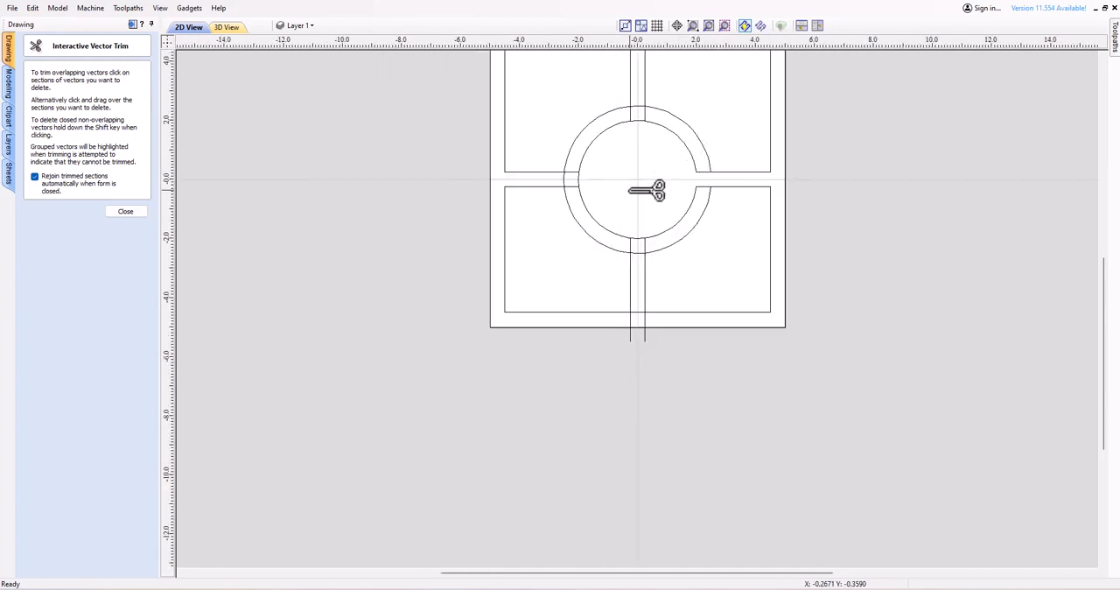
scroll(645, 187, "down", 2)
scroll(656, 206, "up", 2)
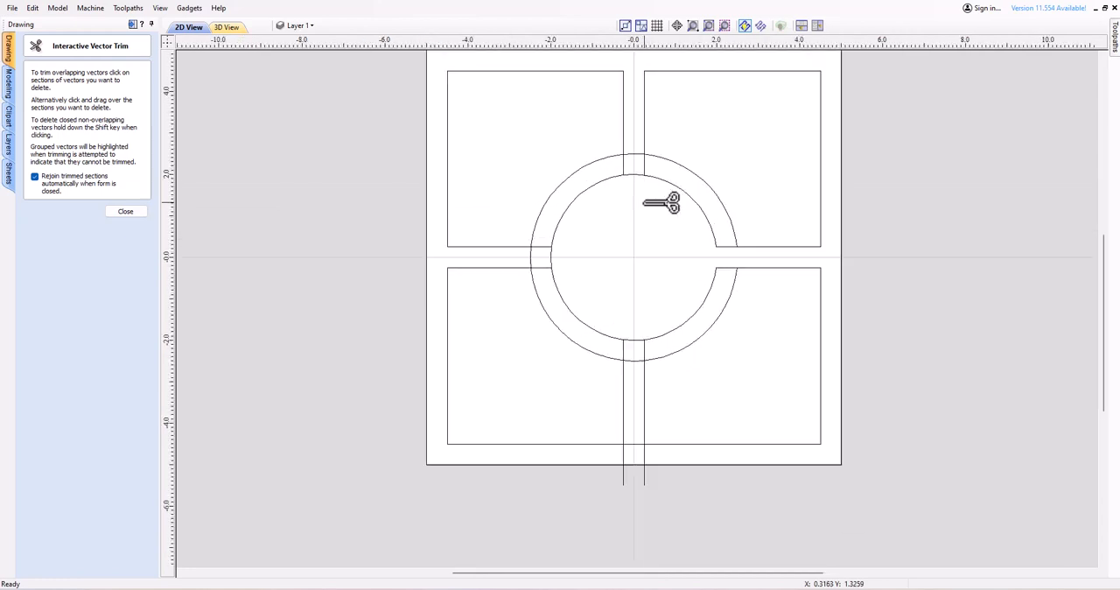
left_click(639, 154)
left_click(624, 165)
Trim the horizontal segments between the circles on both sides and the outer circle's left arc between those lines.
left_click(538, 246)
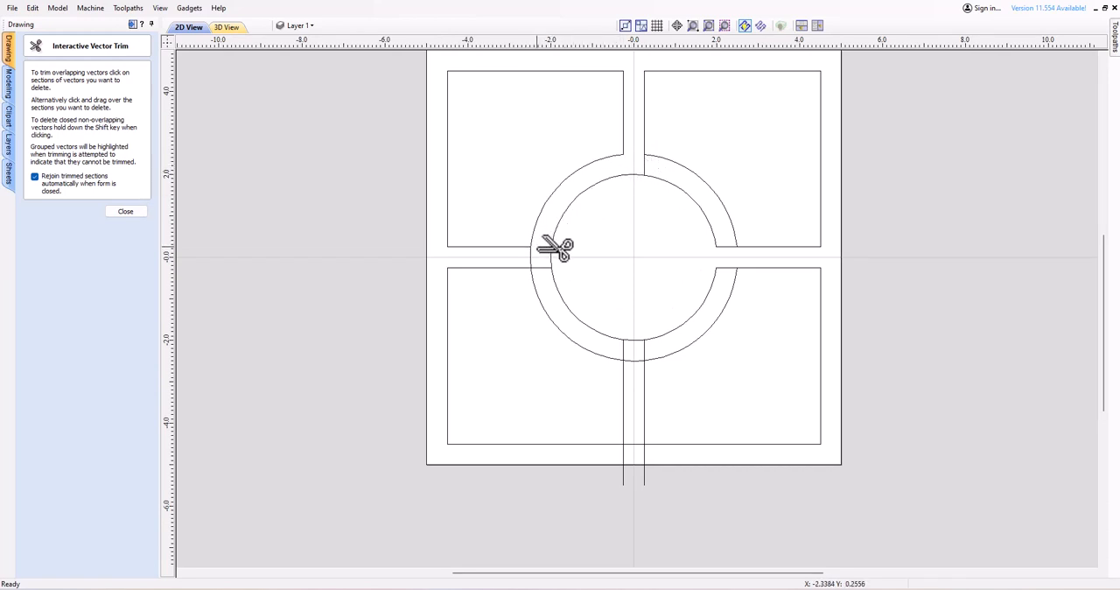
left_click(529, 258)
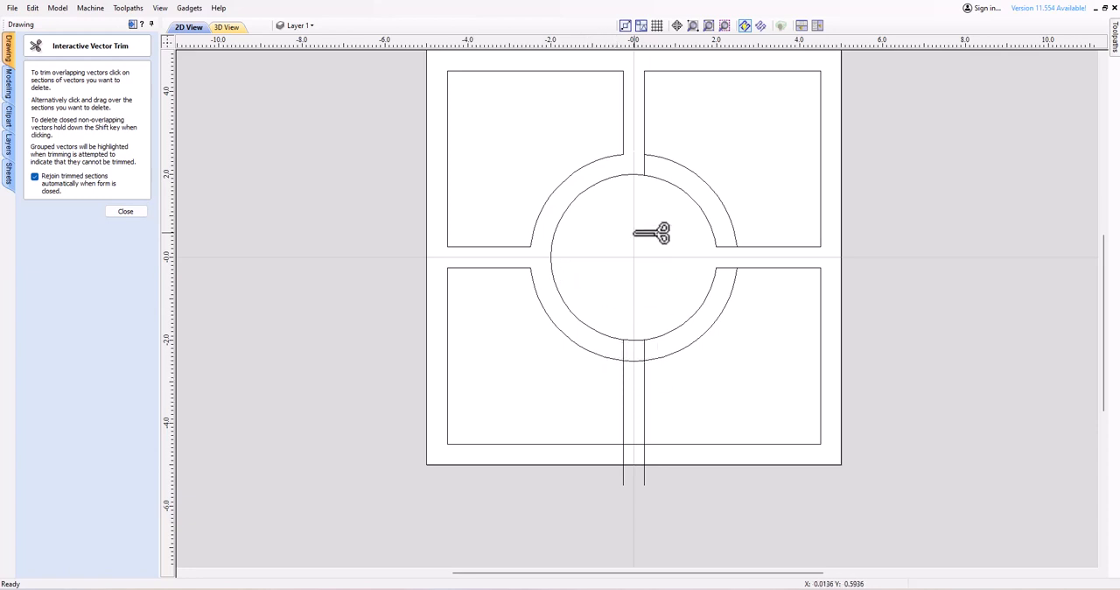
left_click(726, 247)
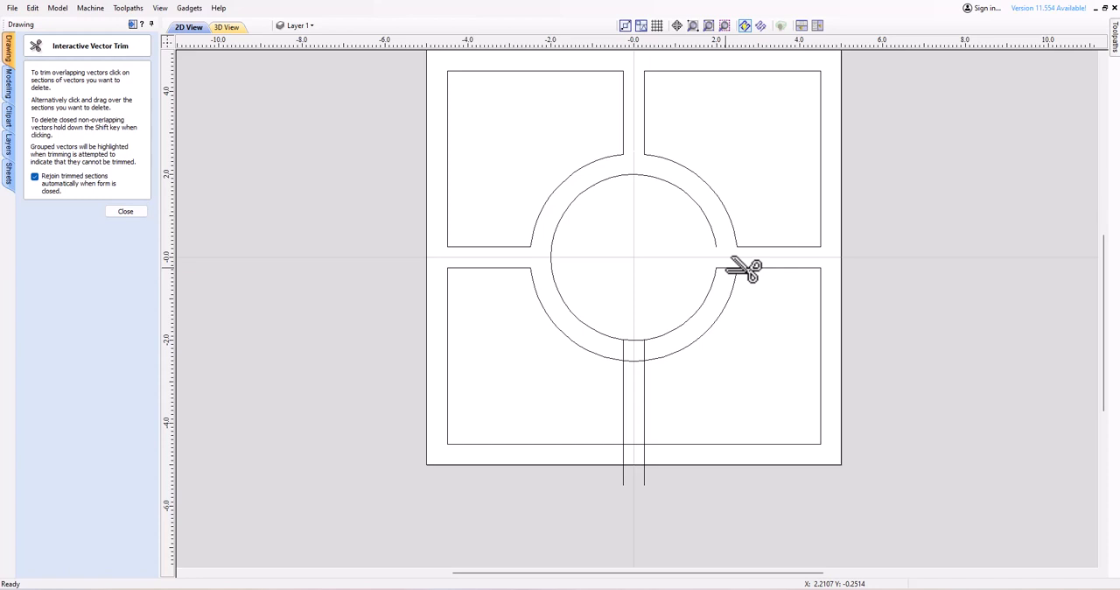
left_click(727, 268)
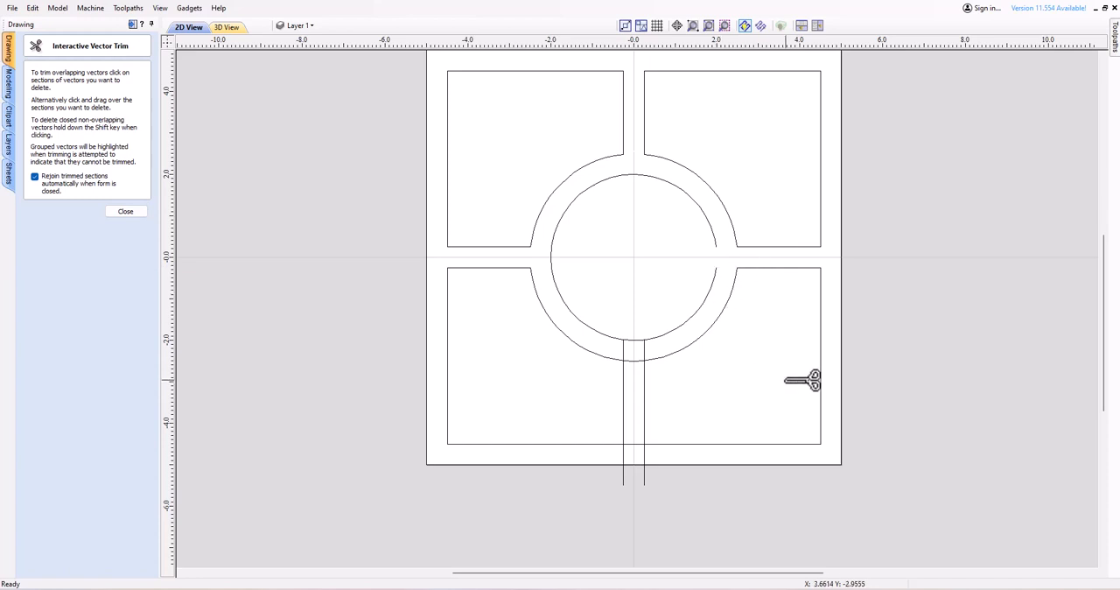
Trim the outer circle's lower arc, the adjoining vertical segments, and the lower bar opening through the inner square, then close the trim tool.
left_click(634, 360)
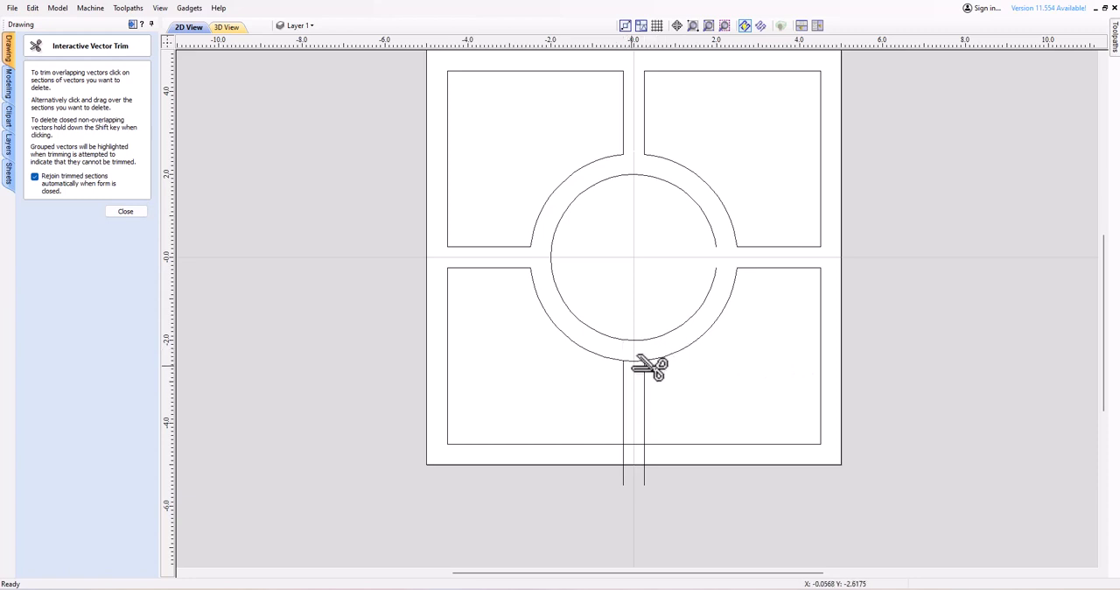
left_click(623, 482)
left_click(127, 211)
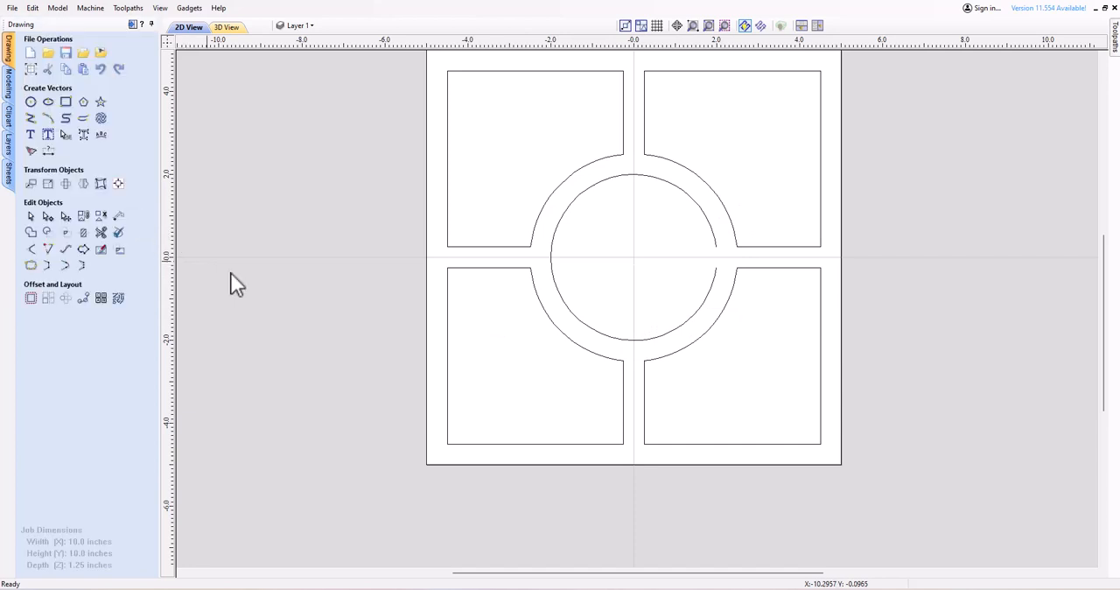
Select the open inner circle, close the gap on its right side, and deselect it.
left_click(694, 313)
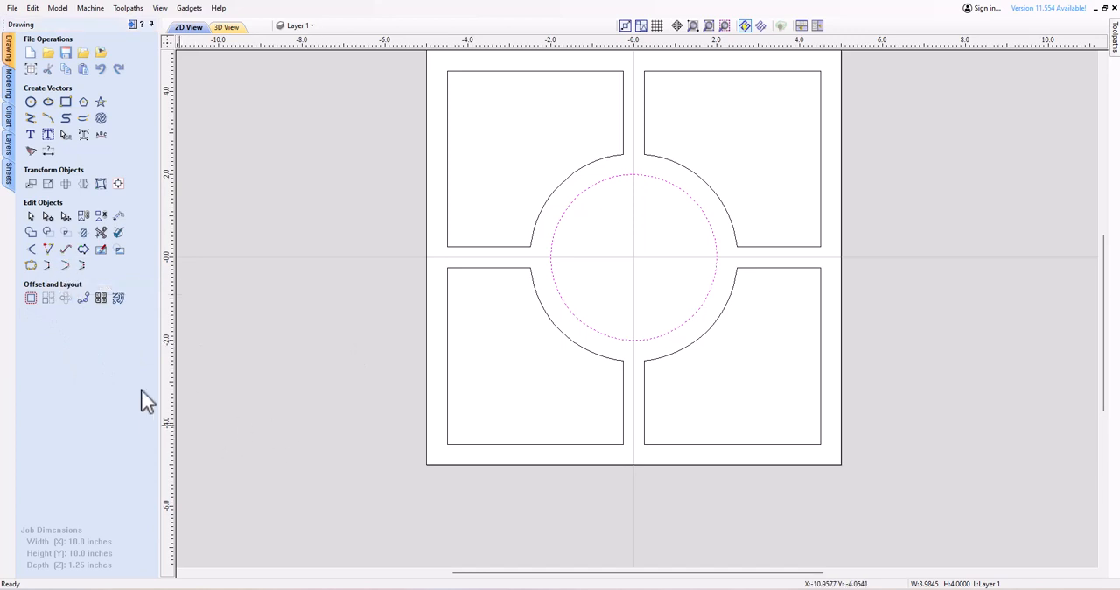
left_click(341, 404)
scroll(484, 453, "down", 1)
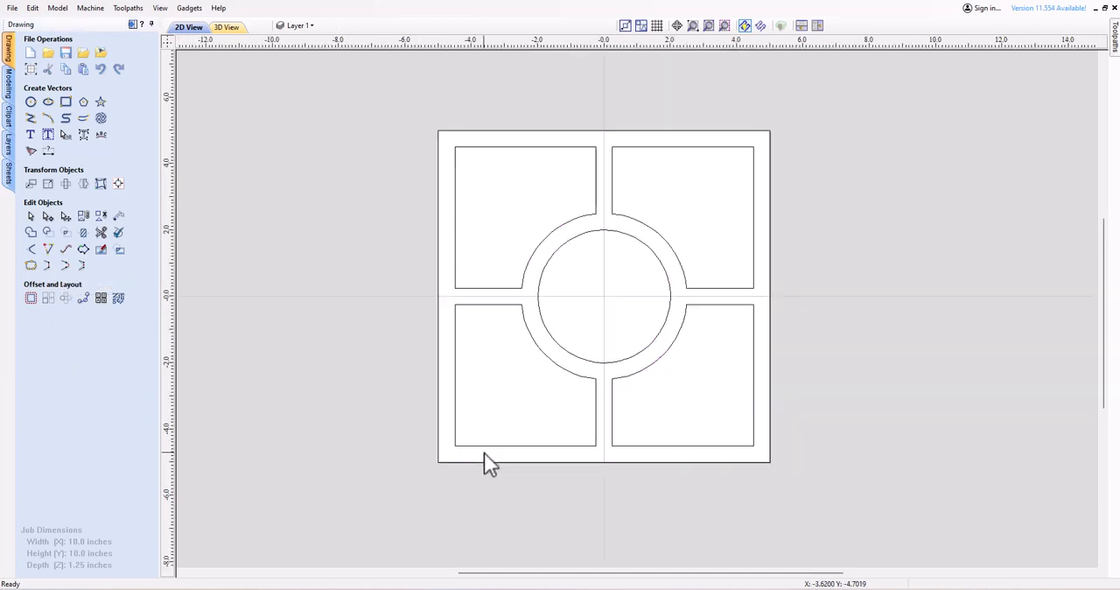
Search the whole design for open vectors and dismiss the result.
right_click(708, 123)
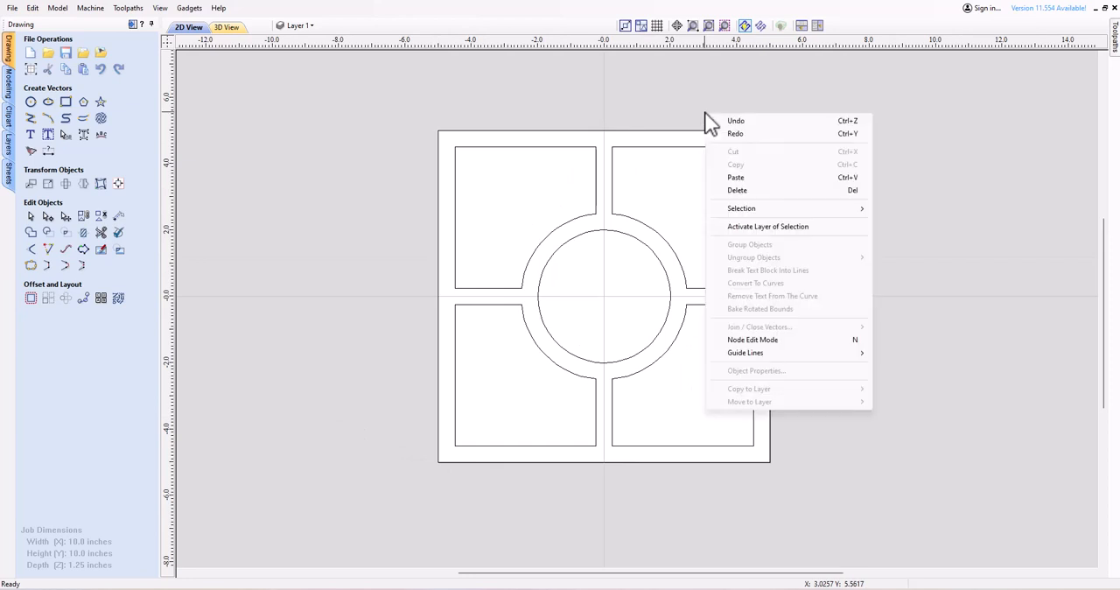
mouse_move(846, 207)
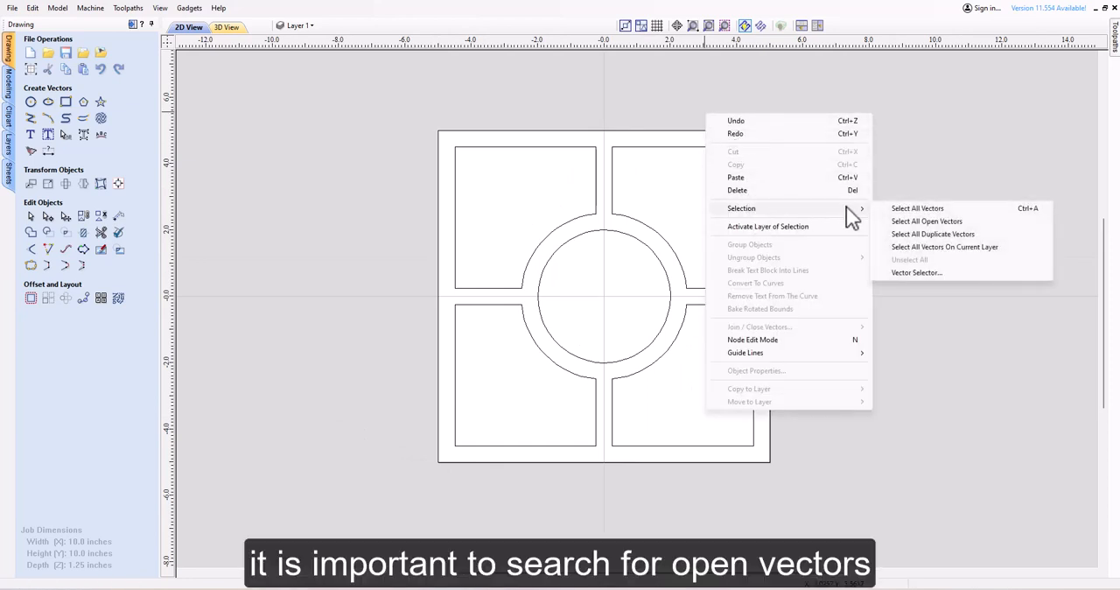
left_click(922, 221)
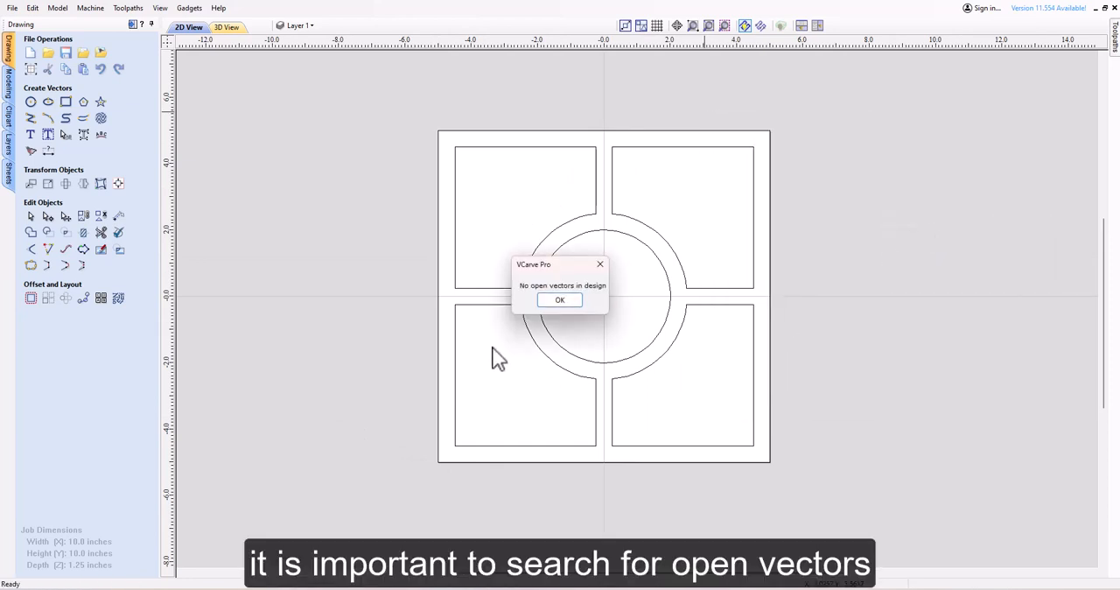
left_click(560, 300)
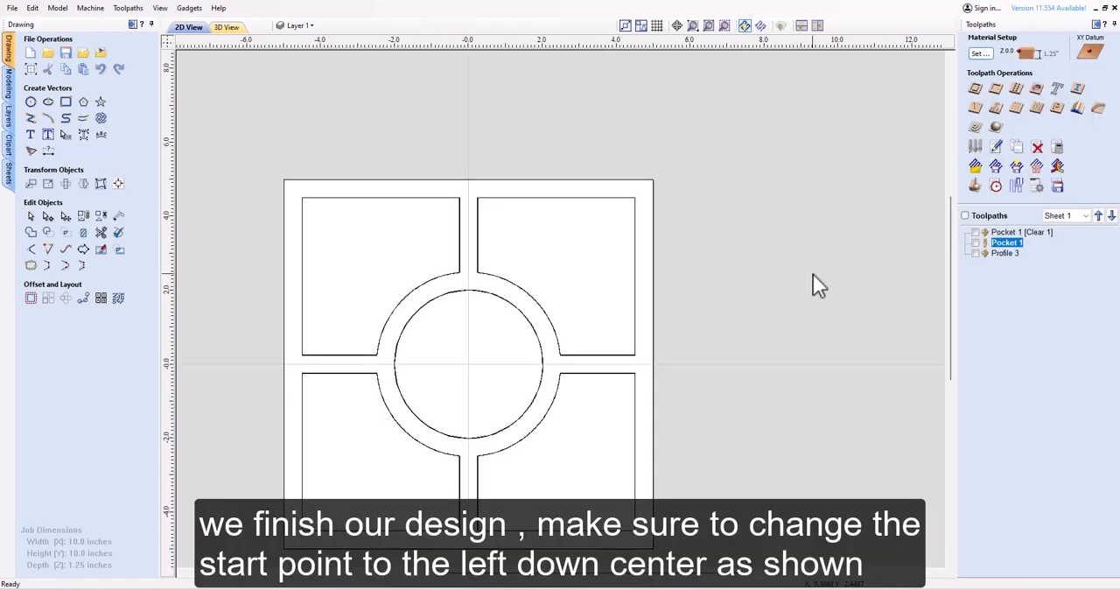
Change the material's XY datum from the center to the lower-left corner and recalculate all toolpaths.
left_click(980, 53)
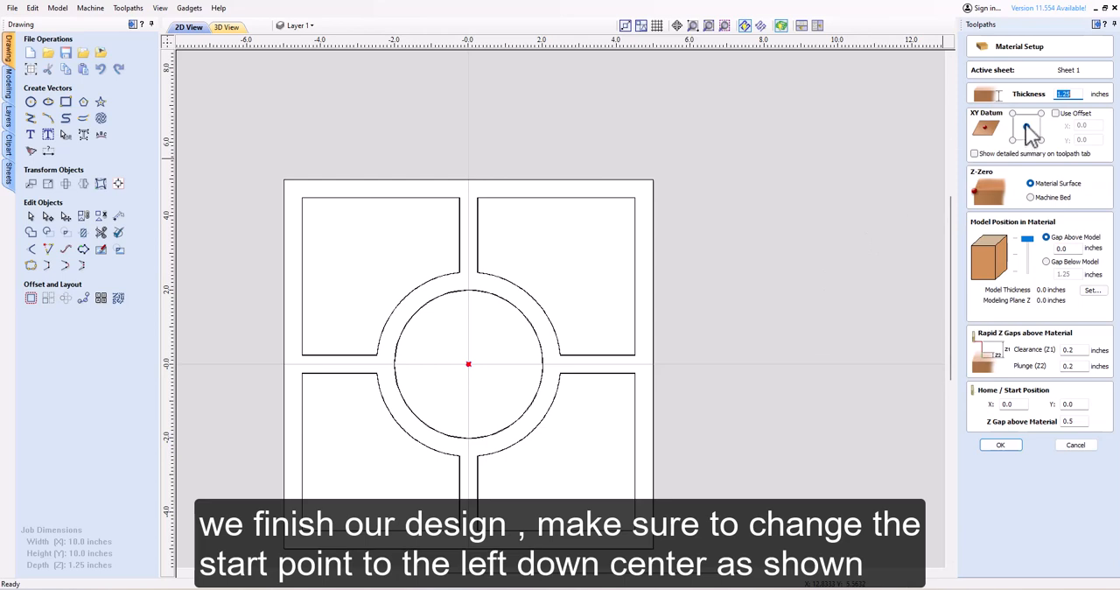
left_click(1013, 142)
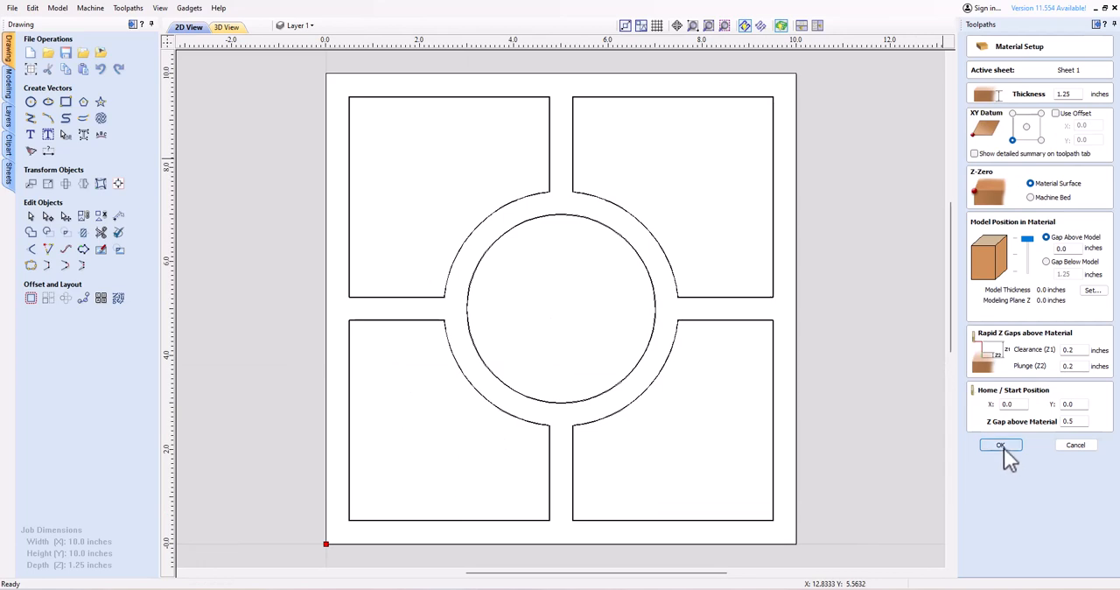
left_click(1002, 446)
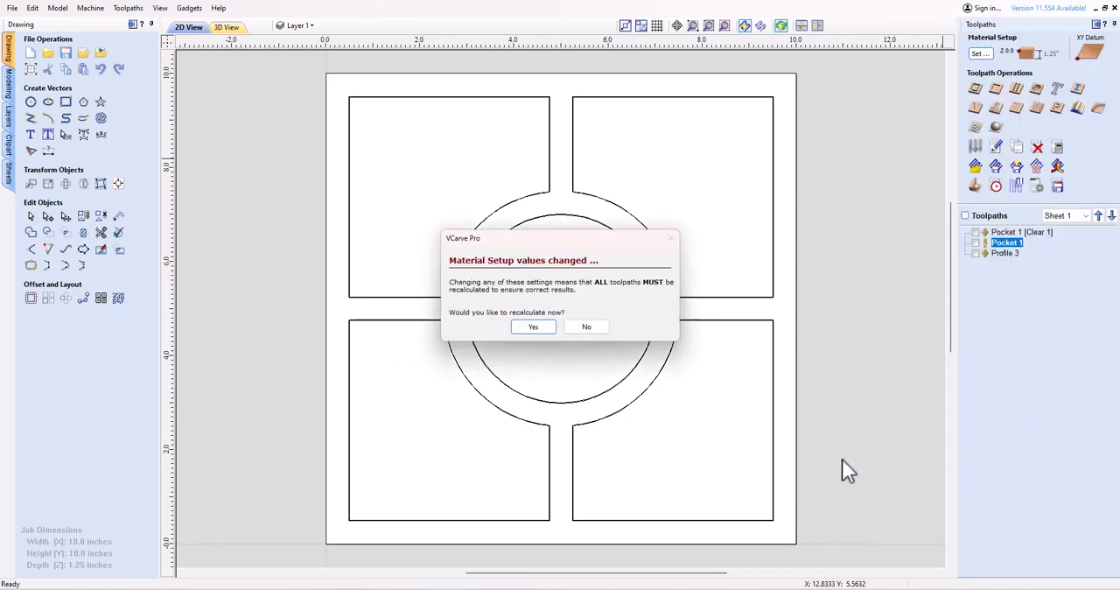
left_click(541, 326)
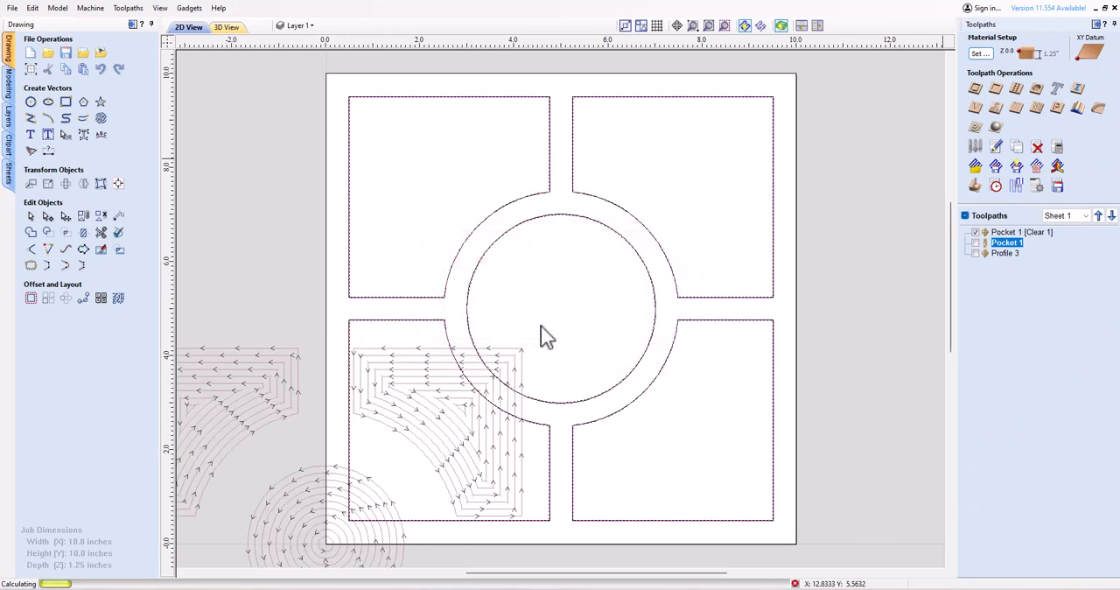
left_click(560, 301)
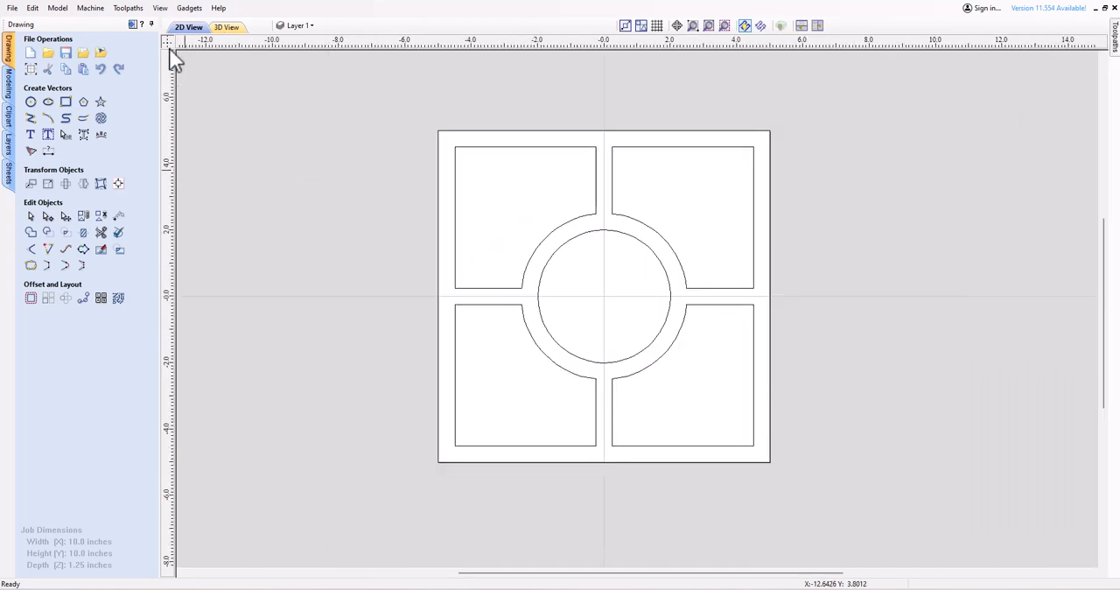
Start a pocket toolpath with a 0.75-inch cut depth and replace the 1/8" end mill with the bowl&tray bit0.75.
left_click(131, 25)
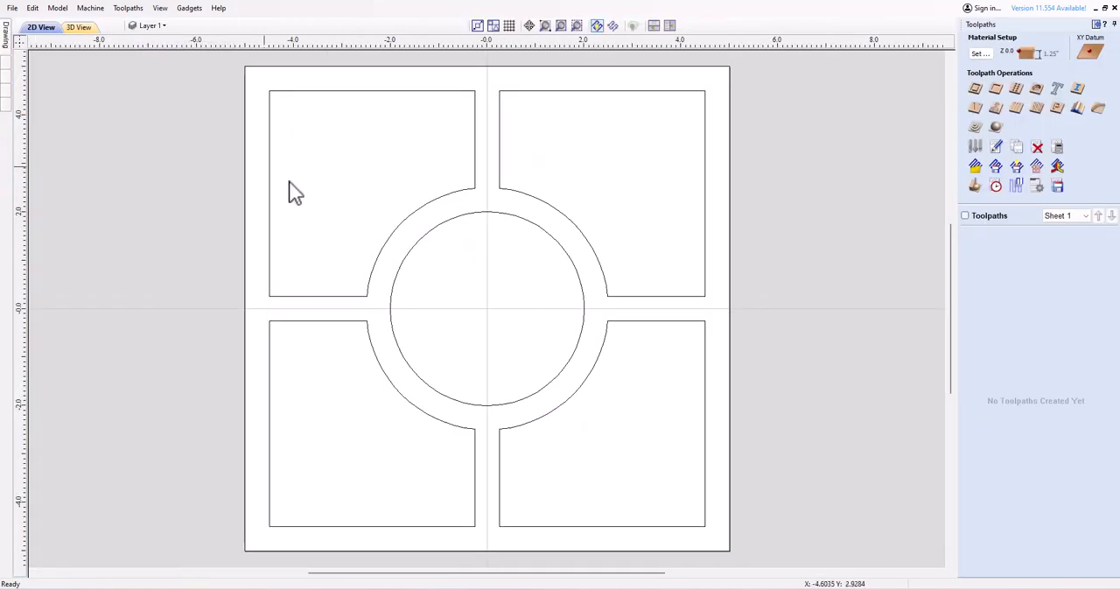
left_click(997, 89)
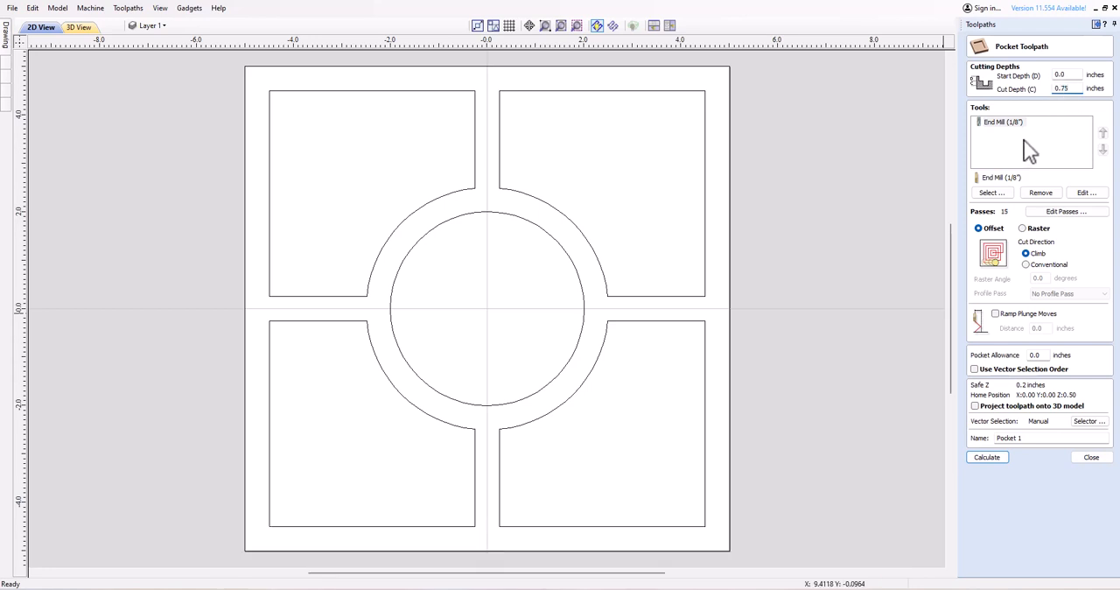
left_click(1040, 194)
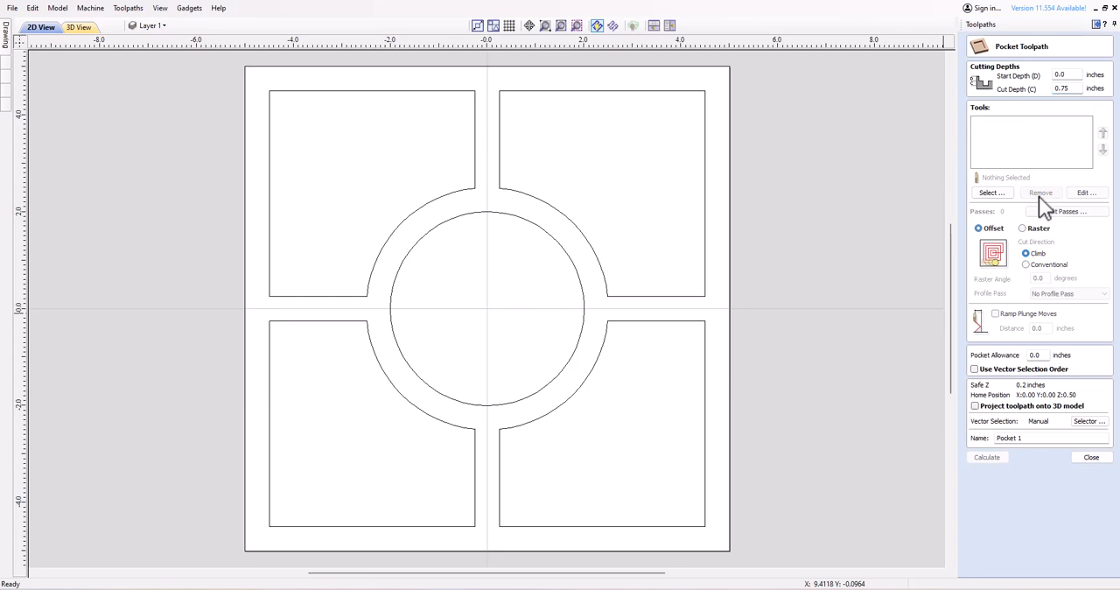
left_click(989, 193)
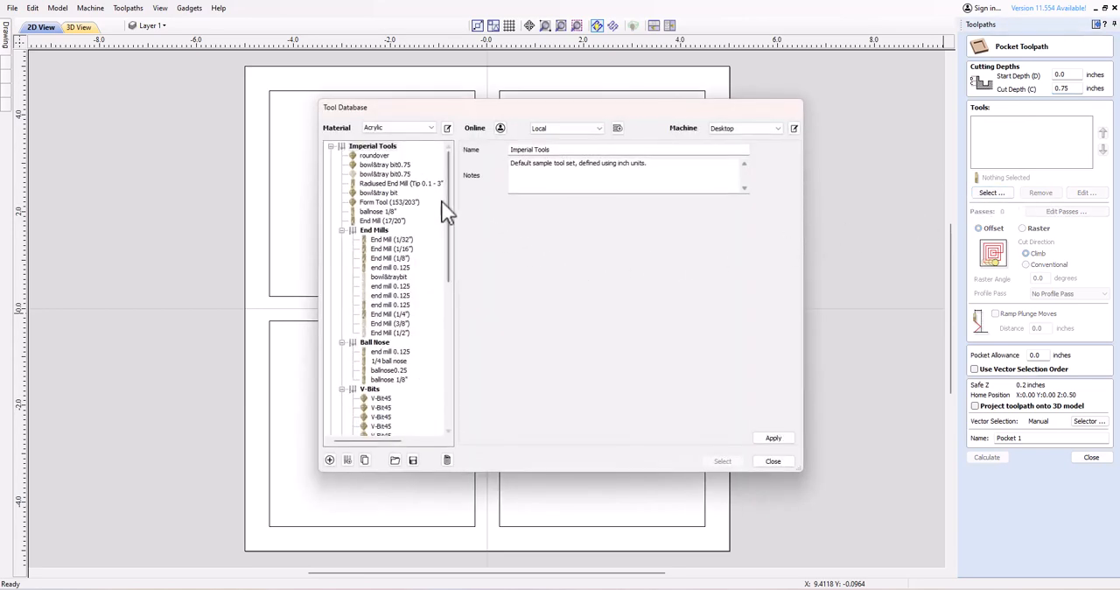
left_click(382, 164)
left_click(723, 461)
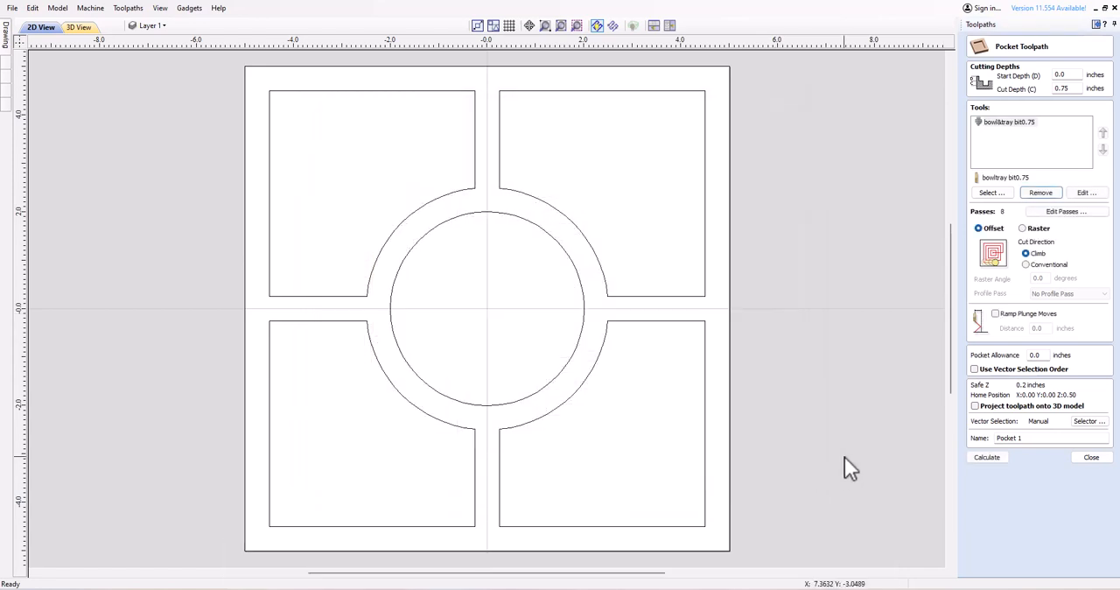
Calculate the pocket toolpath for the four corner compartments and central circle, with ramp plunge moves over a 0.5-inch distance.
left_click(649, 296)
left_click(647, 323, "shift")
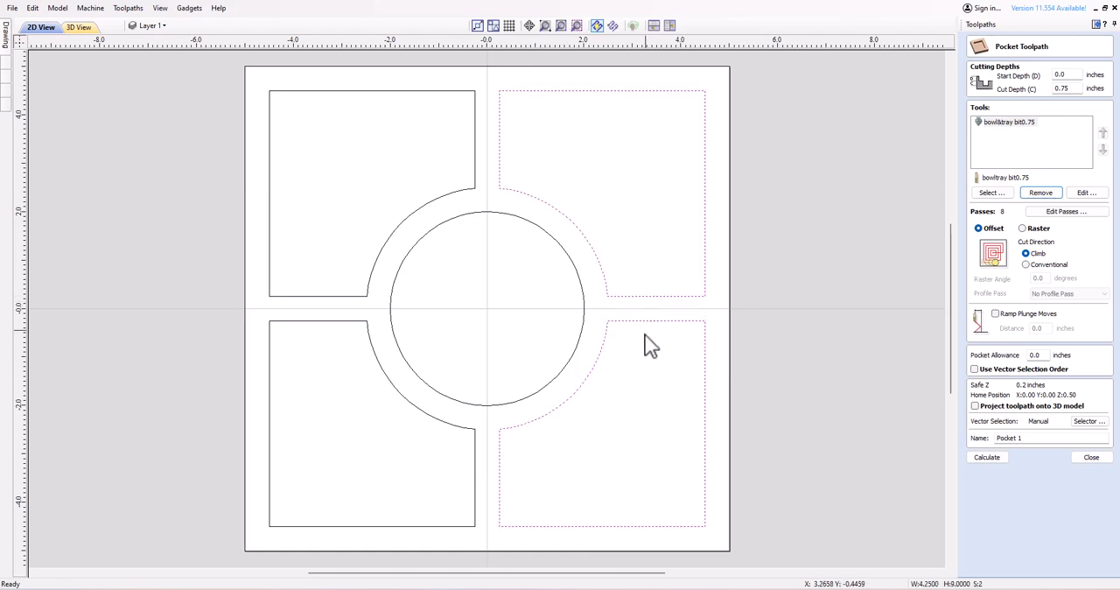
left_click(475, 502, "shift")
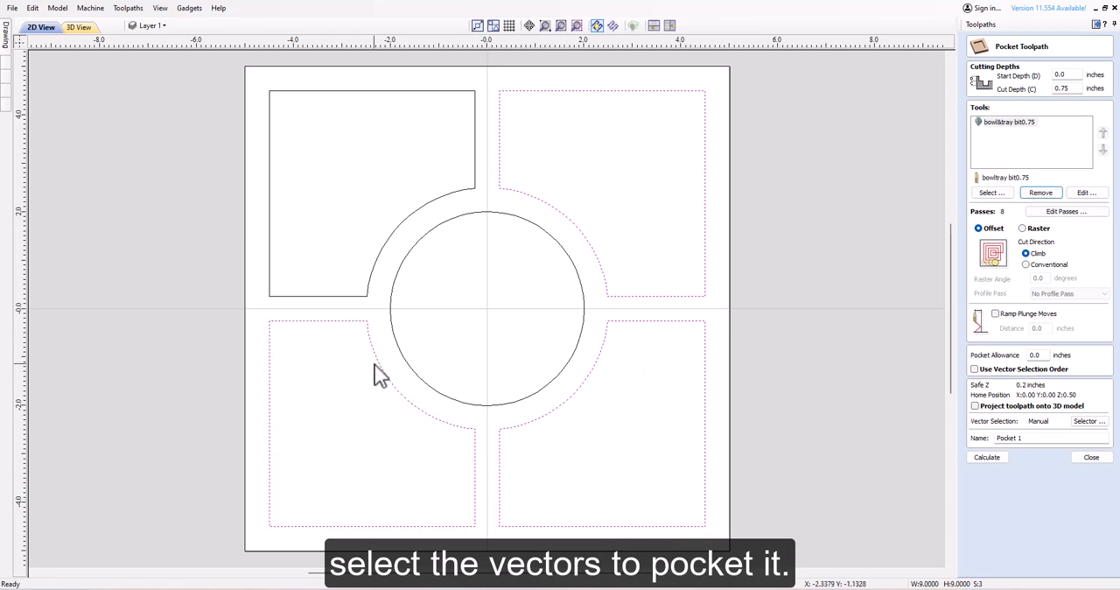
left_click(368, 297, "shift")
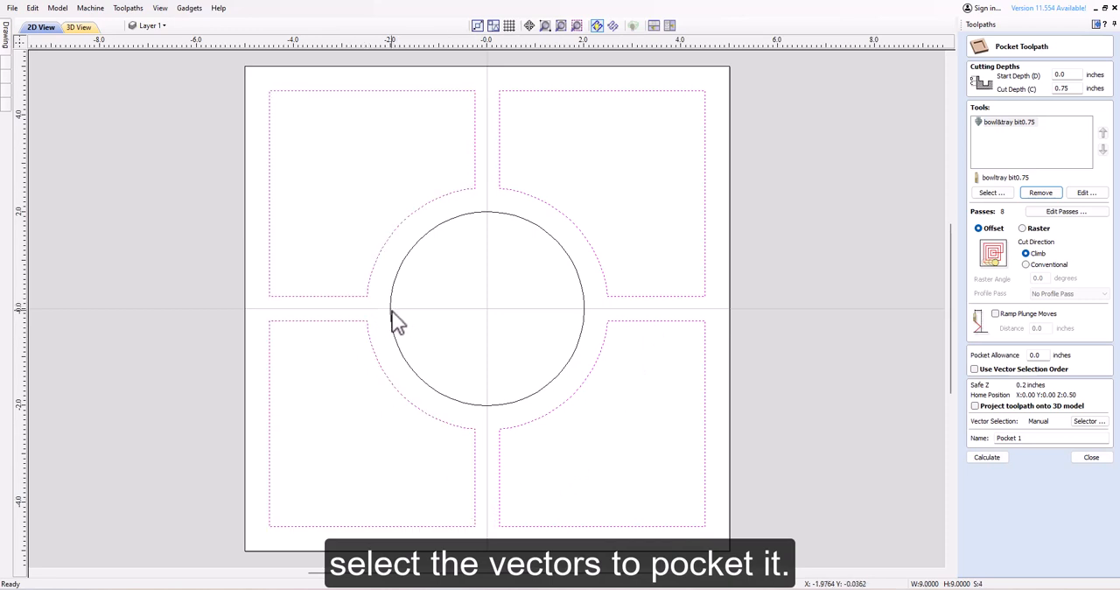
left_click(391, 312, "shift")
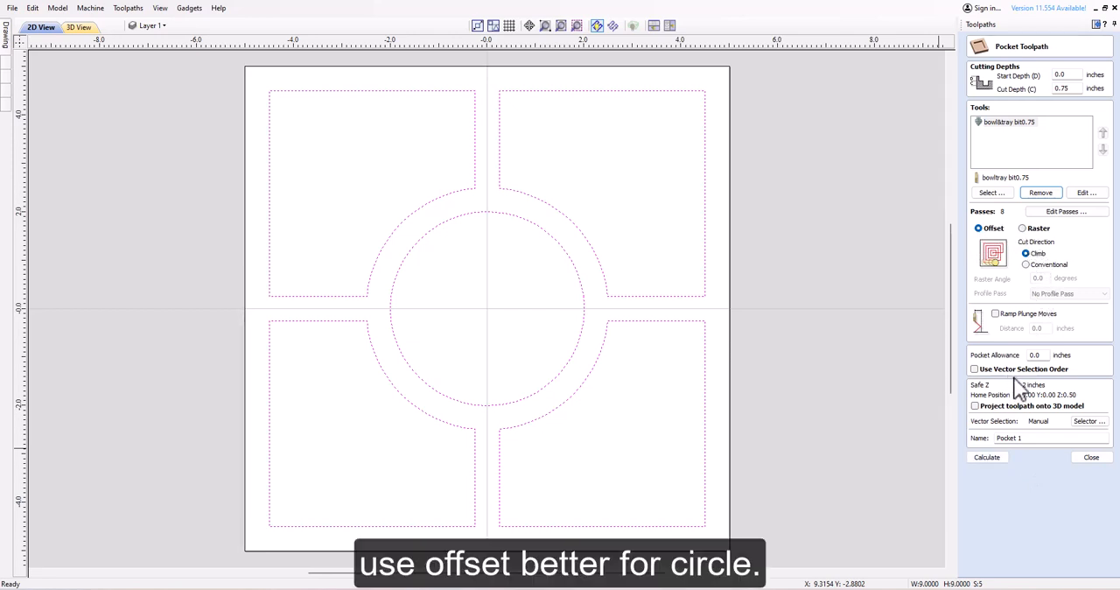
left_click(995, 313)
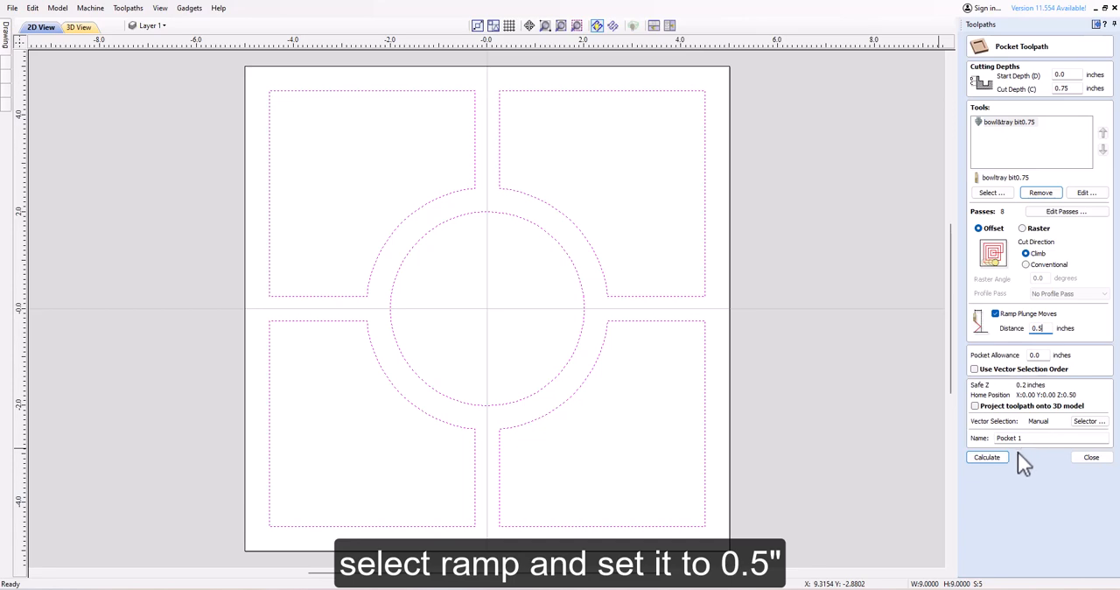
left_click(986, 456)
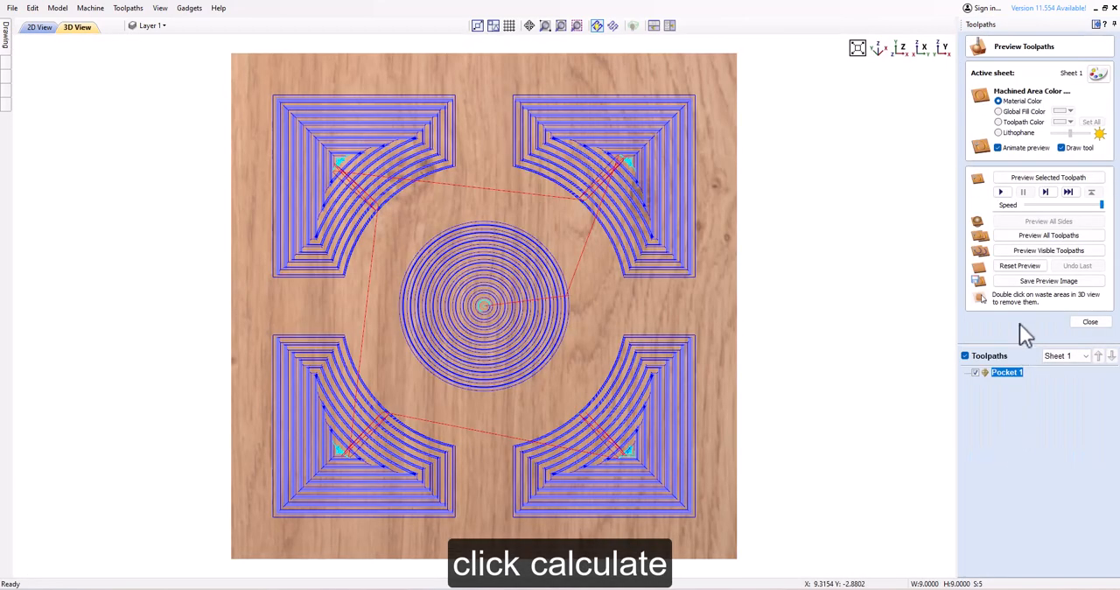
Run the animated pocket toolpath preview at maximum speed, examine the carved tray from an angle, and close the preview.
left_click(1004, 192)
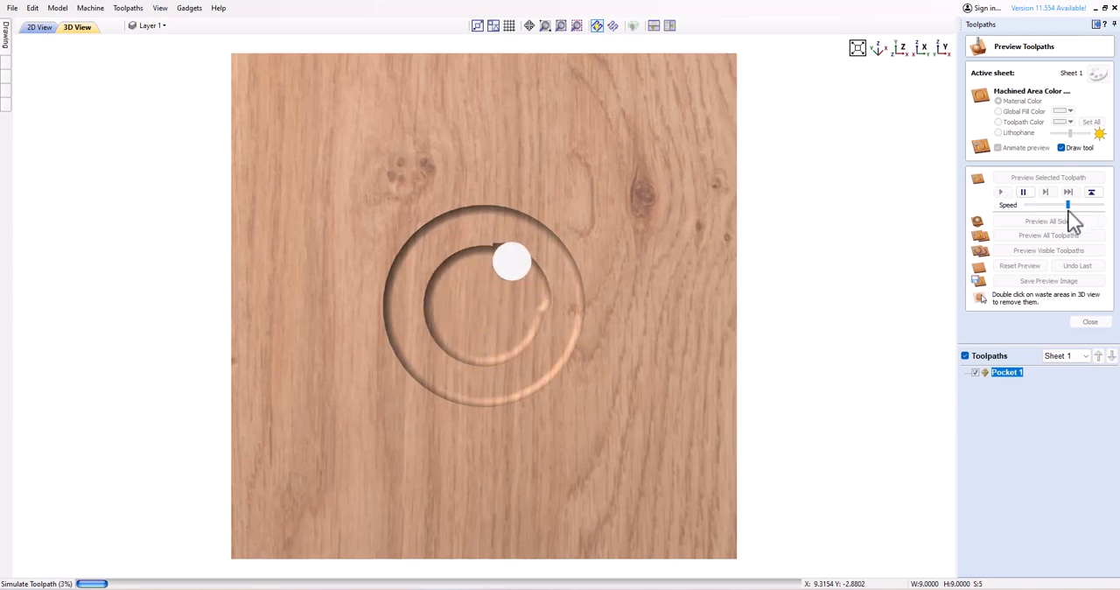
left_click_drag(1068, 208, 1091, 208)
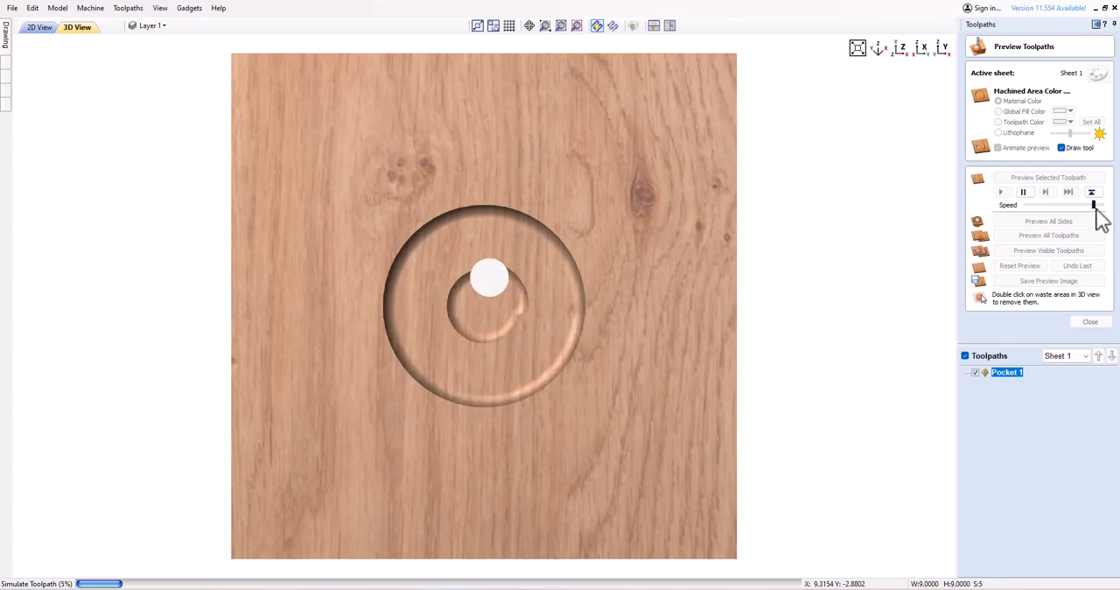
left_click_drag(1093, 205, 1100, 204)
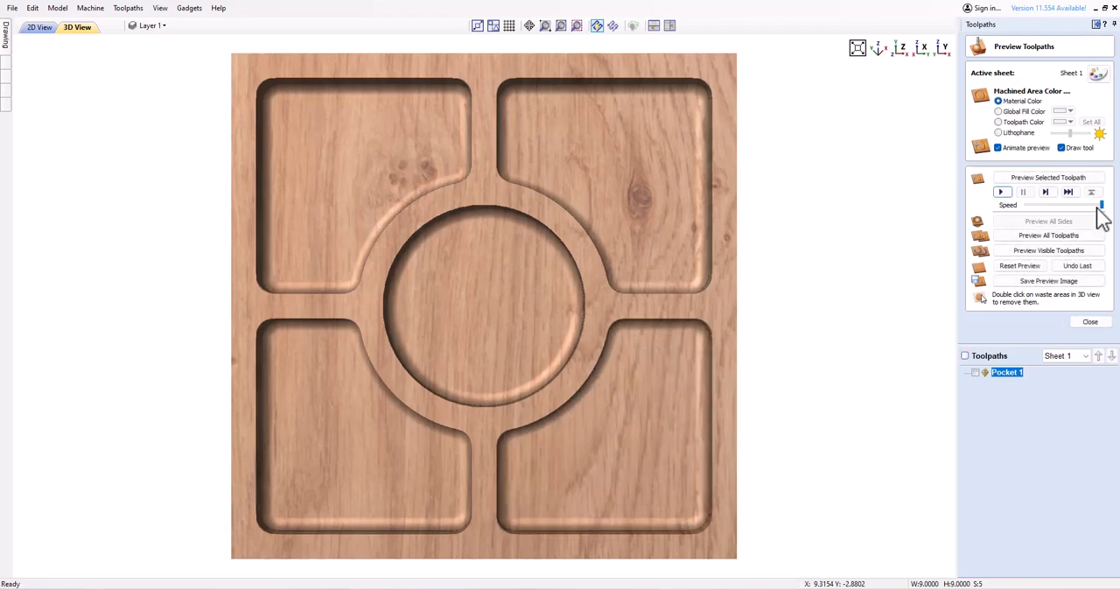
left_click_drag(419, 387, 459, 301)
left_click_drag(530, 276, 533, 251)
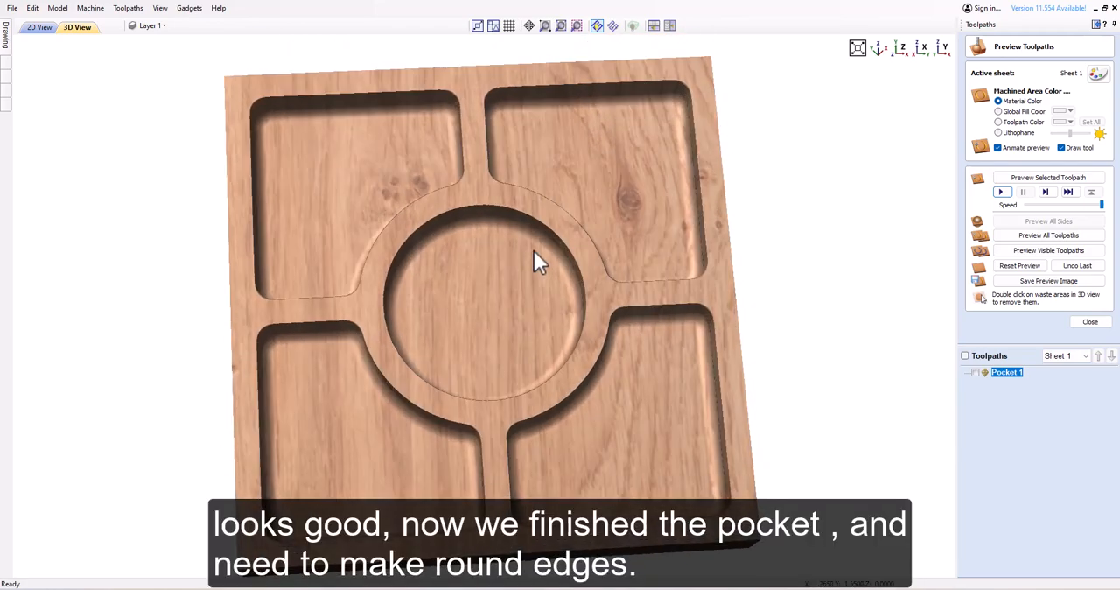
left_click_drag(488, 343, 534, 366)
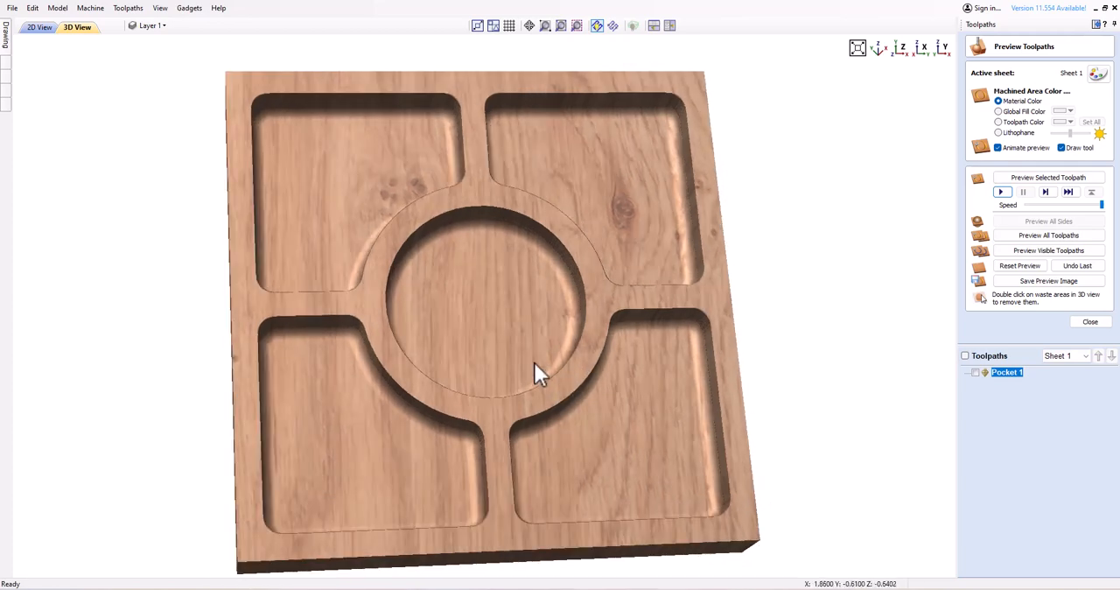
left_click(1090, 322)
Return to the 2D drawing and select the four corner compartment vectors together with the central circle.
left_click(40, 29)
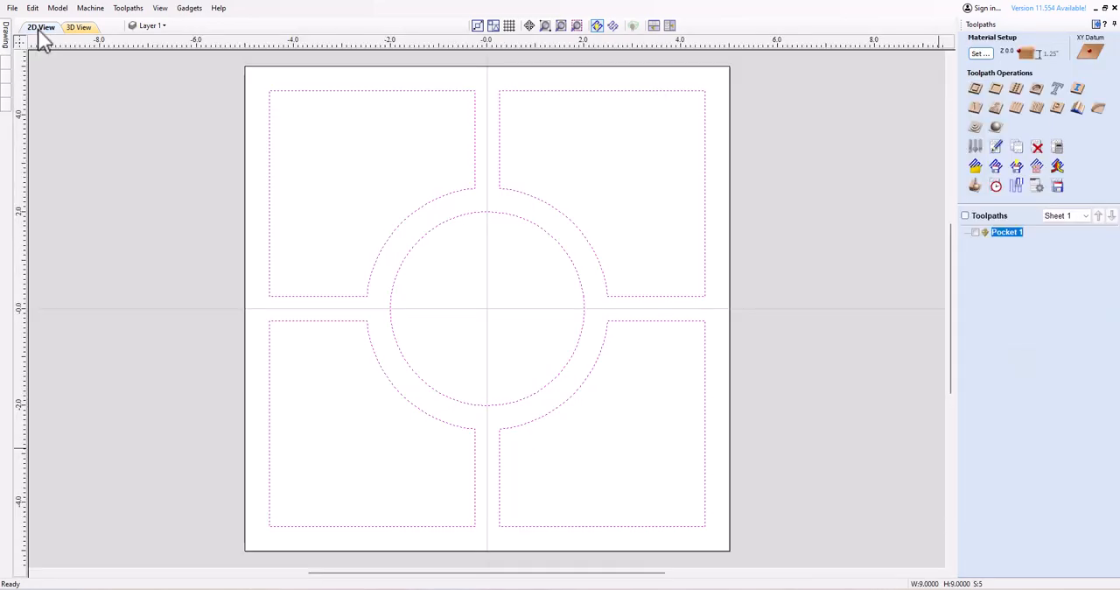
left_click(179, 256)
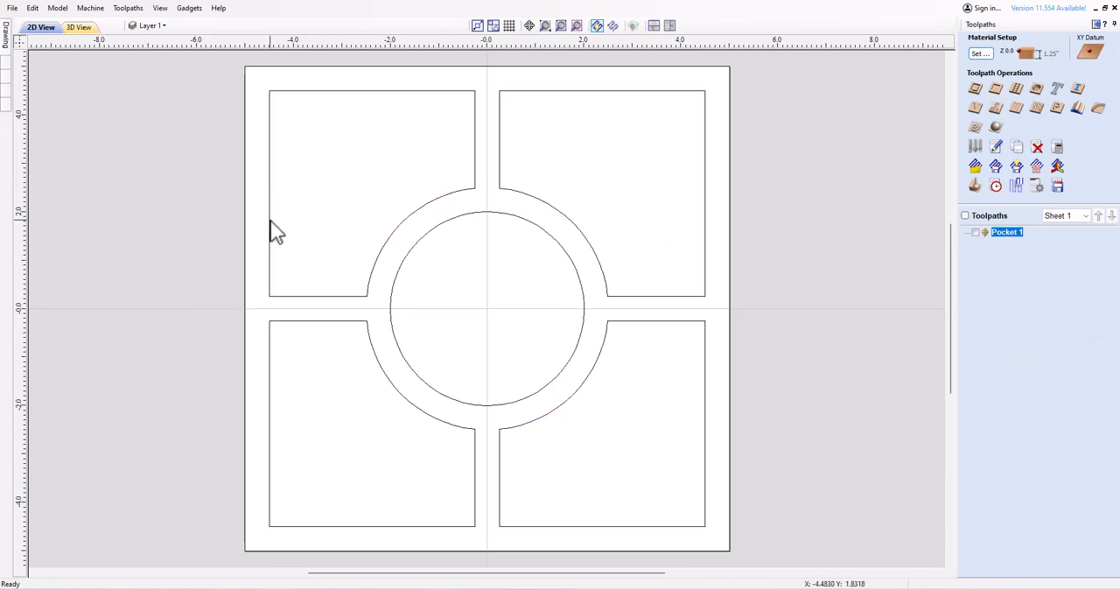
left_click(1095, 24)
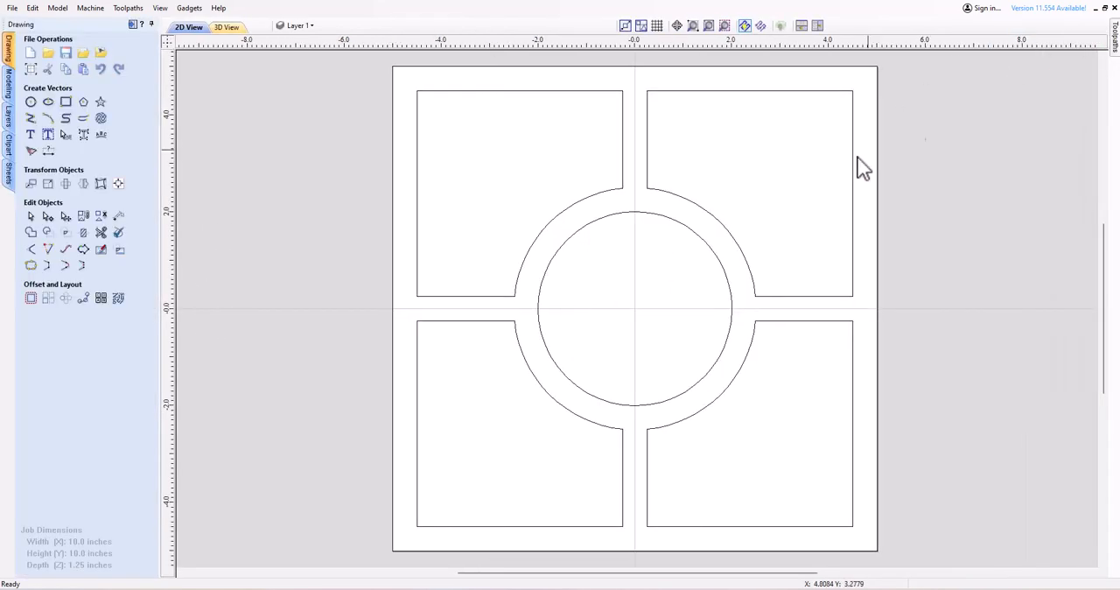
left_click(711, 224)
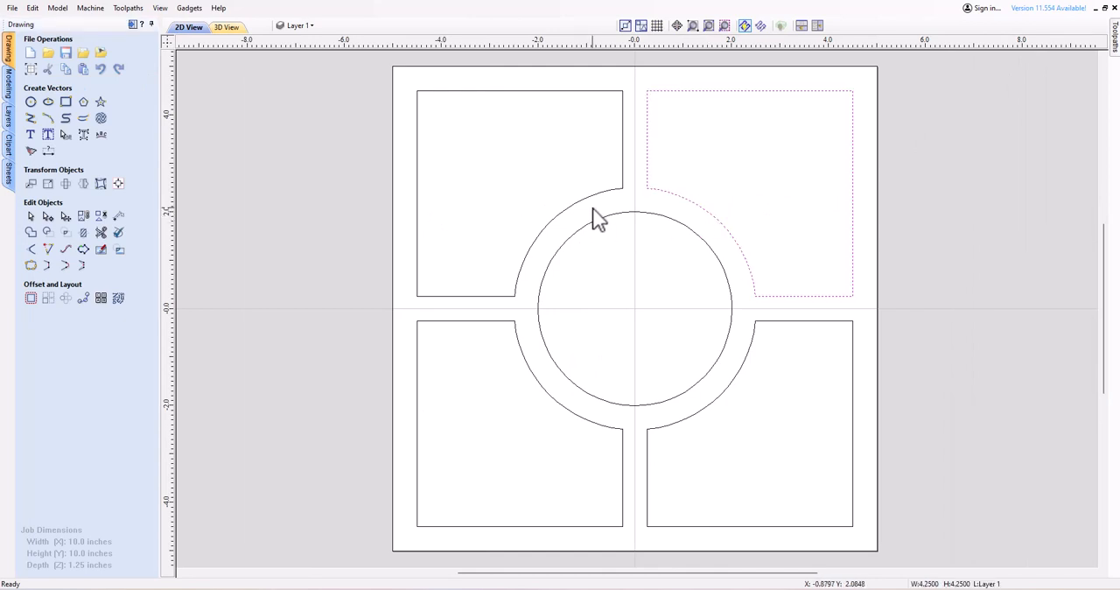
left_click(587, 210, "shift")
left_click(518, 349, "shift")
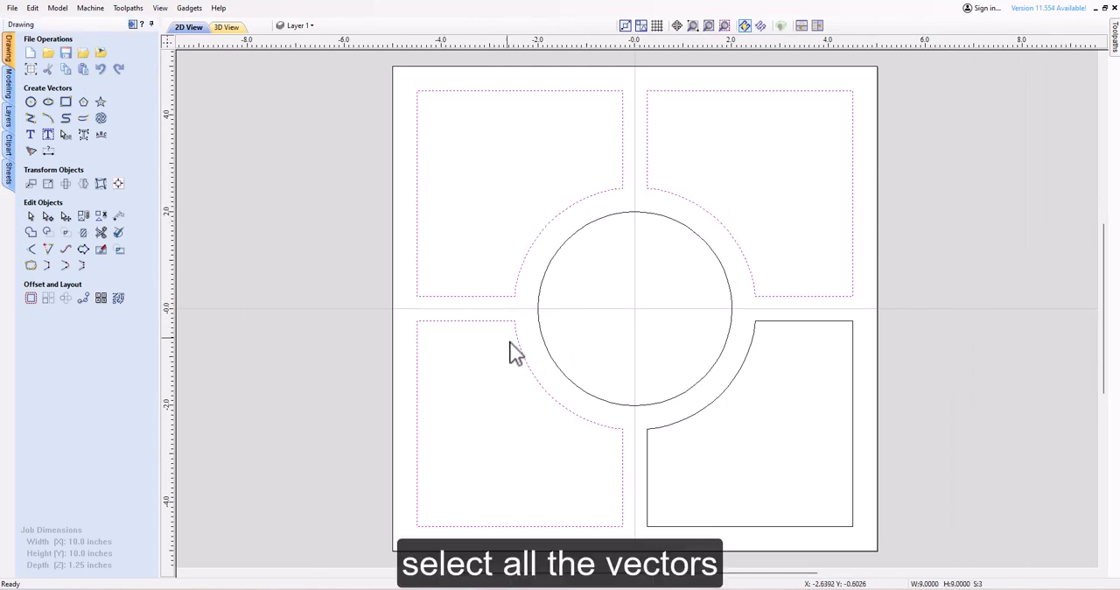
left_click(699, 411, "shift")
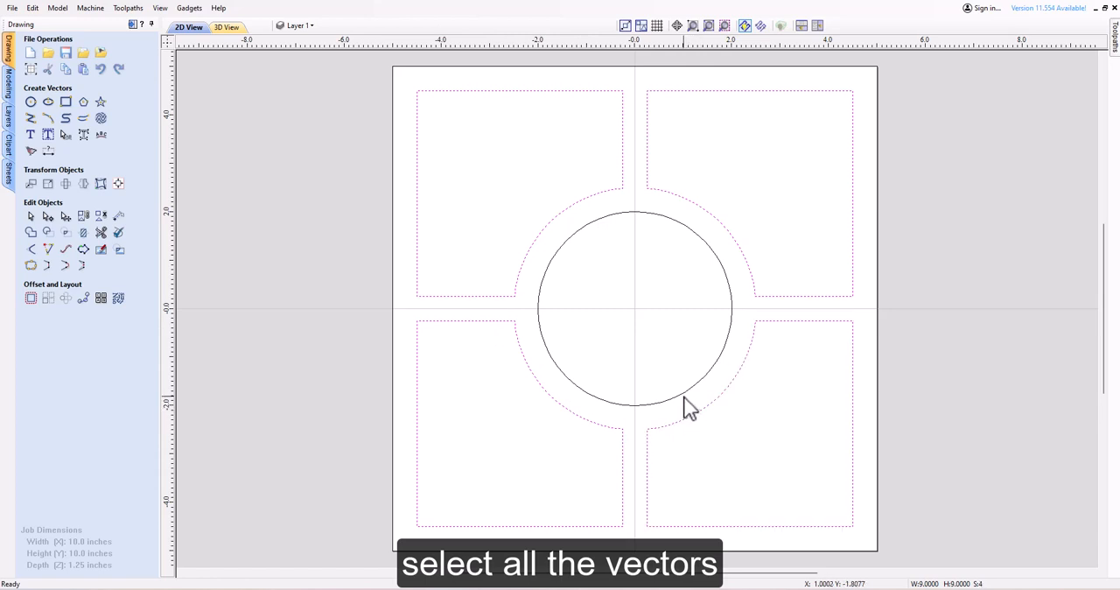
left_click(680, 394, "shift")
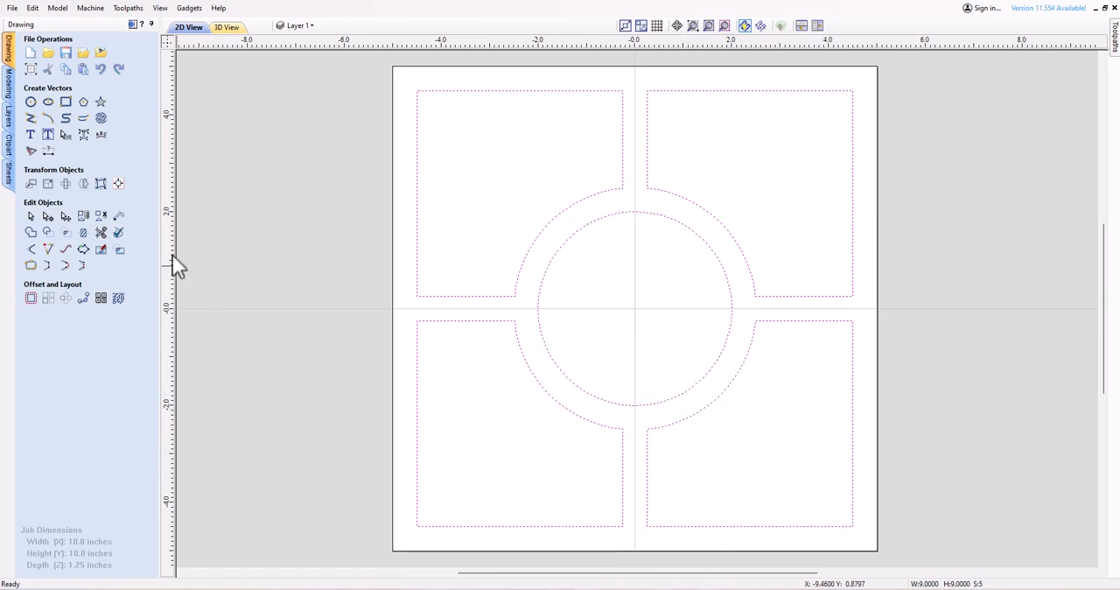
Offset the selected compartment and circle vectors outwards by 0.01 inches, with the new vectors selected and the originals kept.
left_click(31, 297)
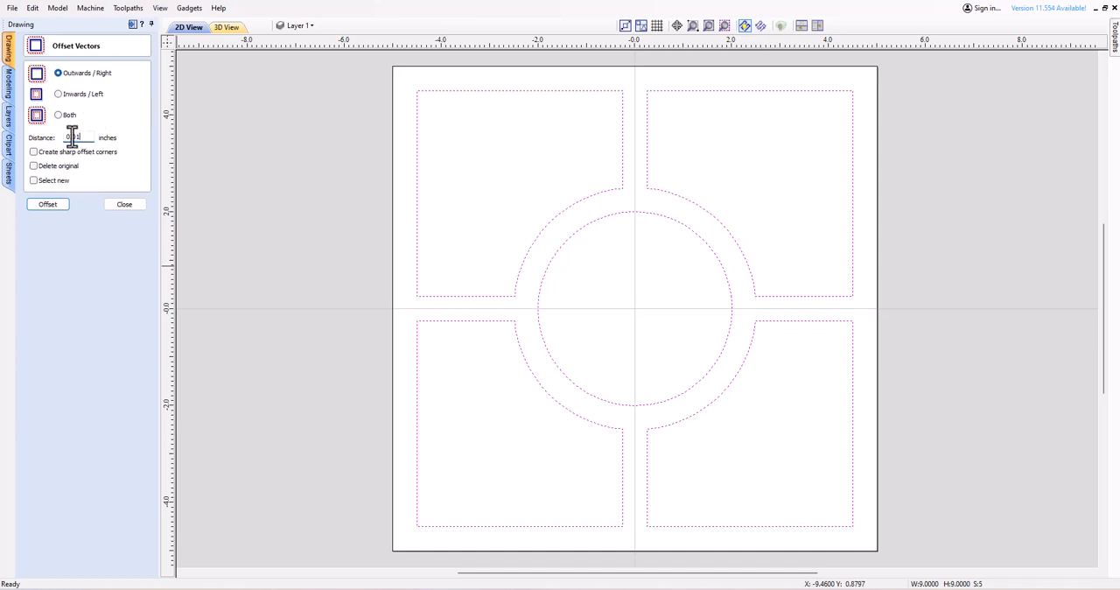
left_click(52, 206)
left_click(127, 204)
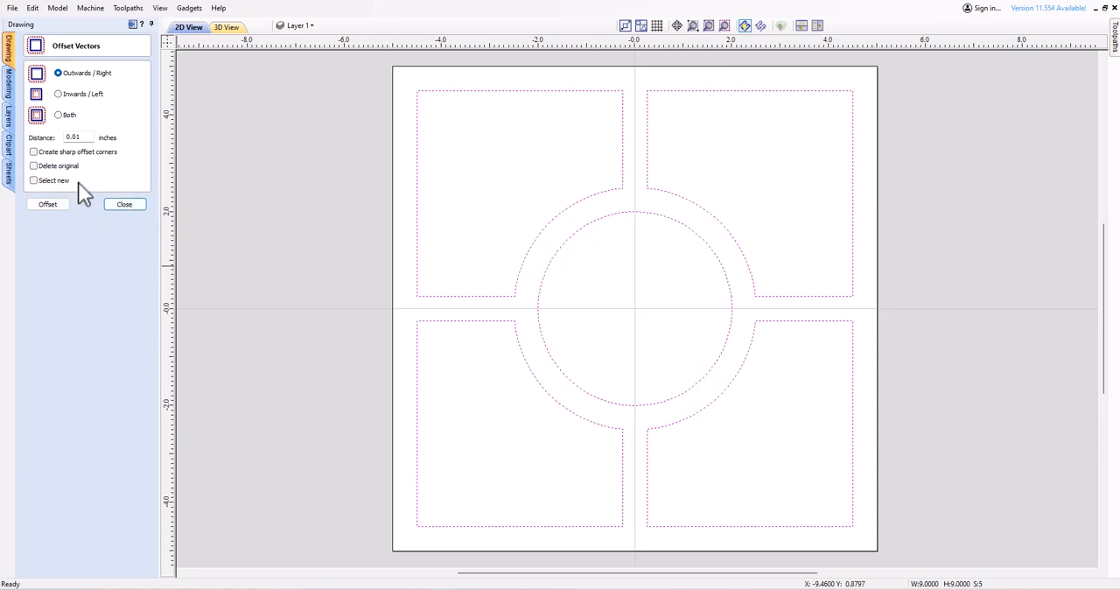
left_click(36, 181)
left_click(49, 206)
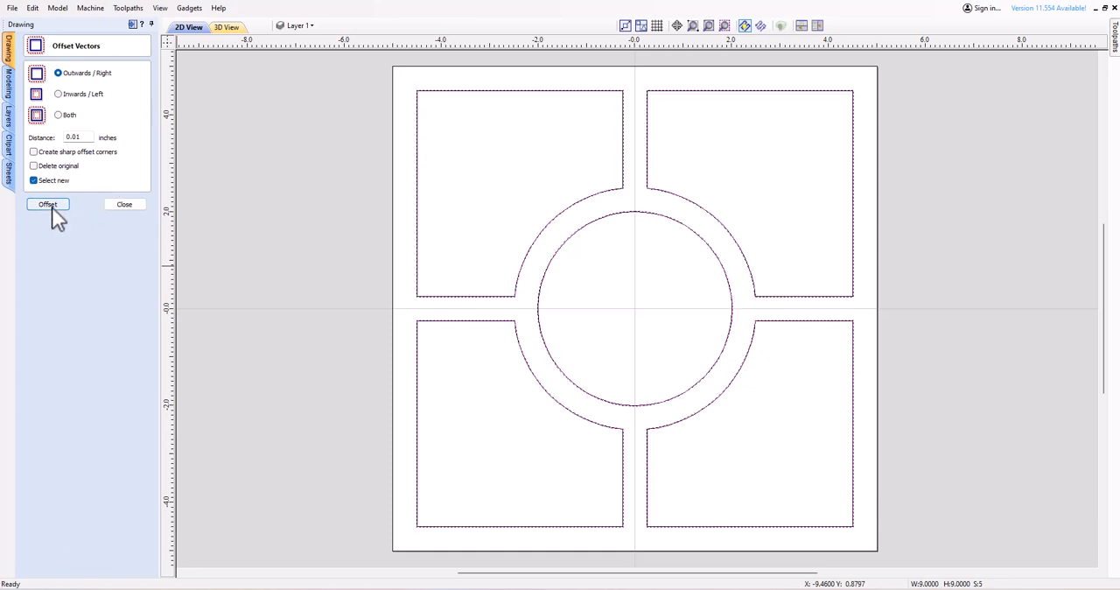
Finish offsetting and start a 2D profile toolpath on the new offset vectors with a cut depth of 0.32 inches.
left_click(116, 207)
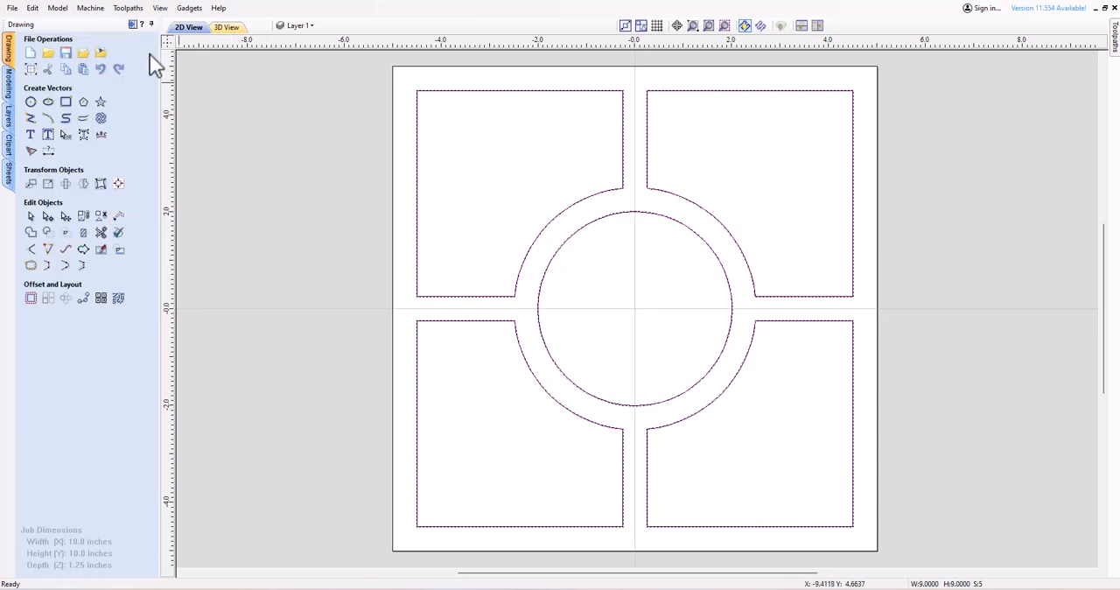
left_click(132, 25)
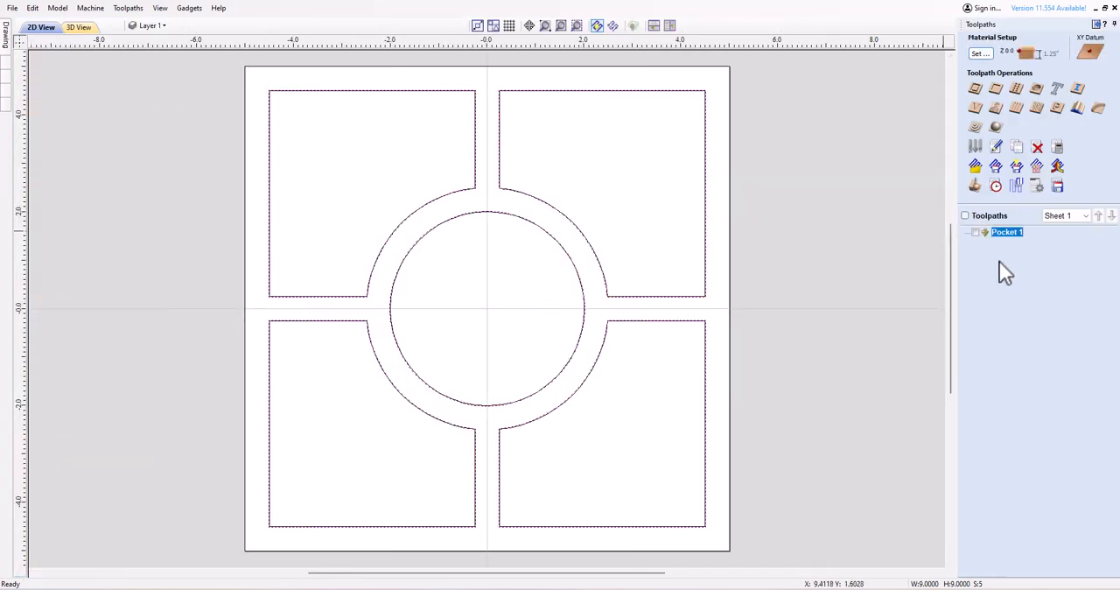
left_click(976, 91)
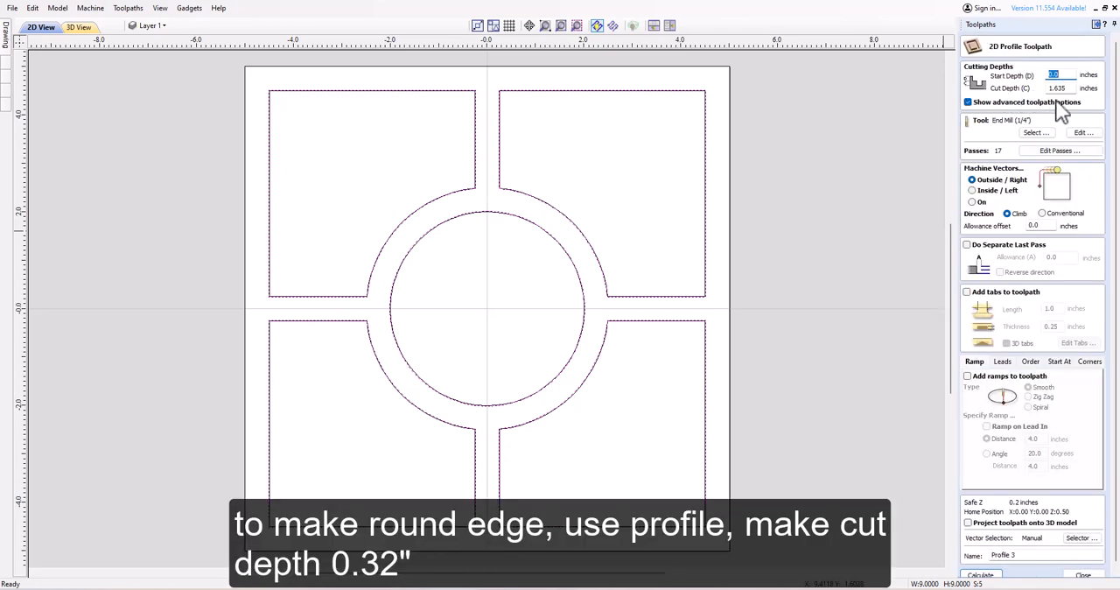
left_click_drag(1068, 89, 1022, 94)
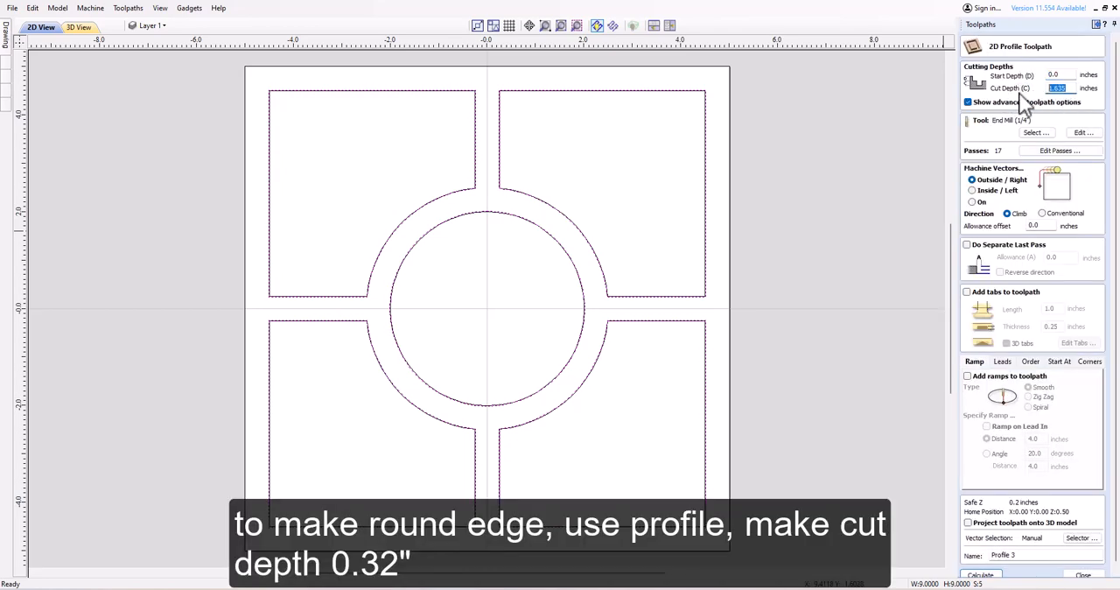
type("0.32")
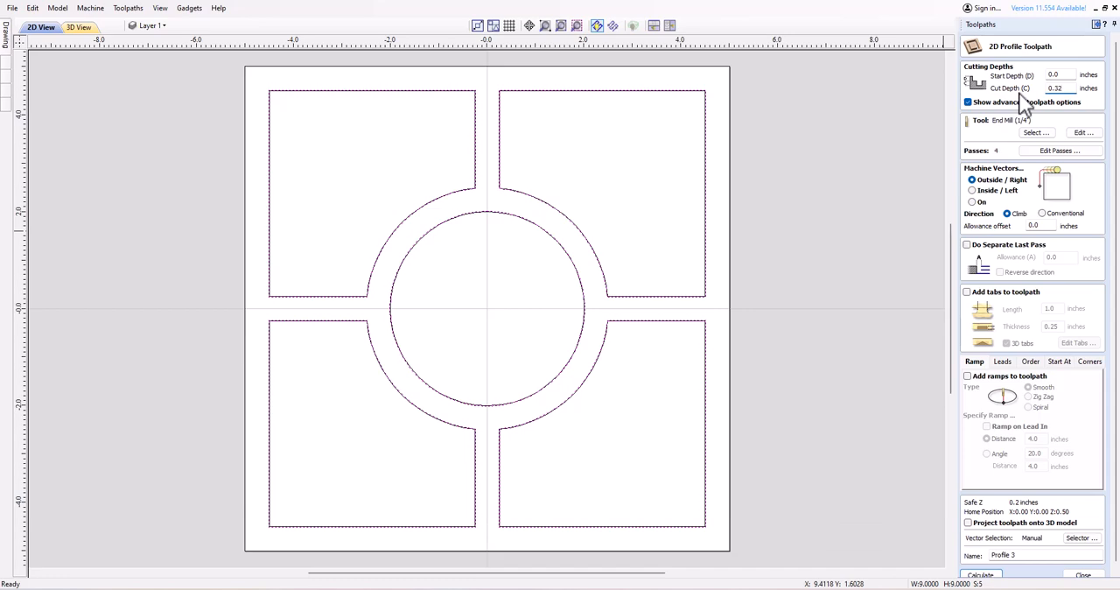
Choose the roundover form tool from the tool database as the cutter for the profile toolpath.
left_click(1035, 133)
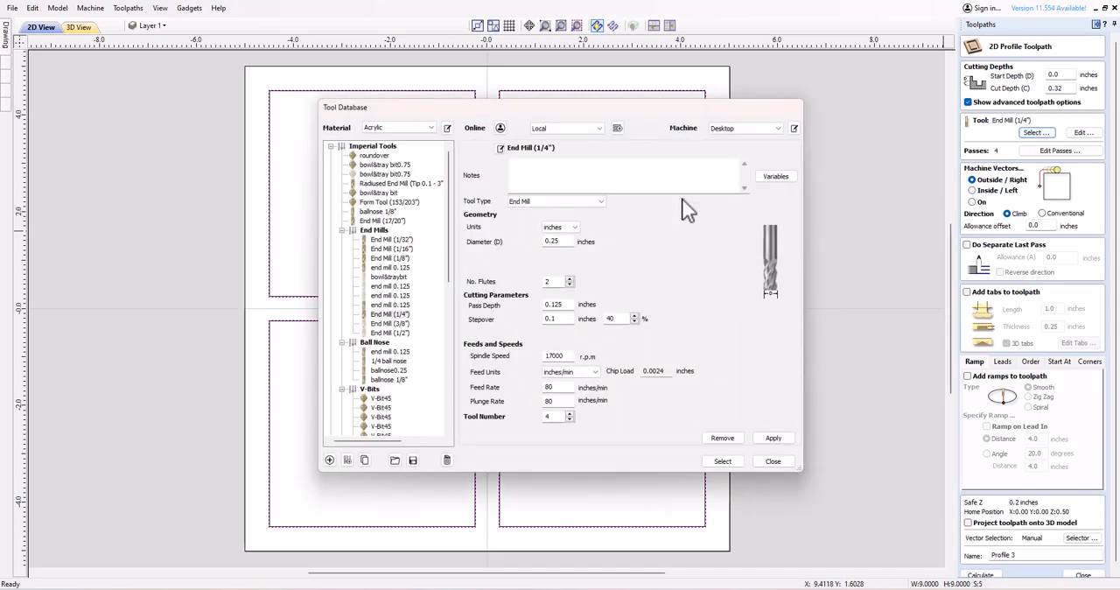
left_click(378, 155)
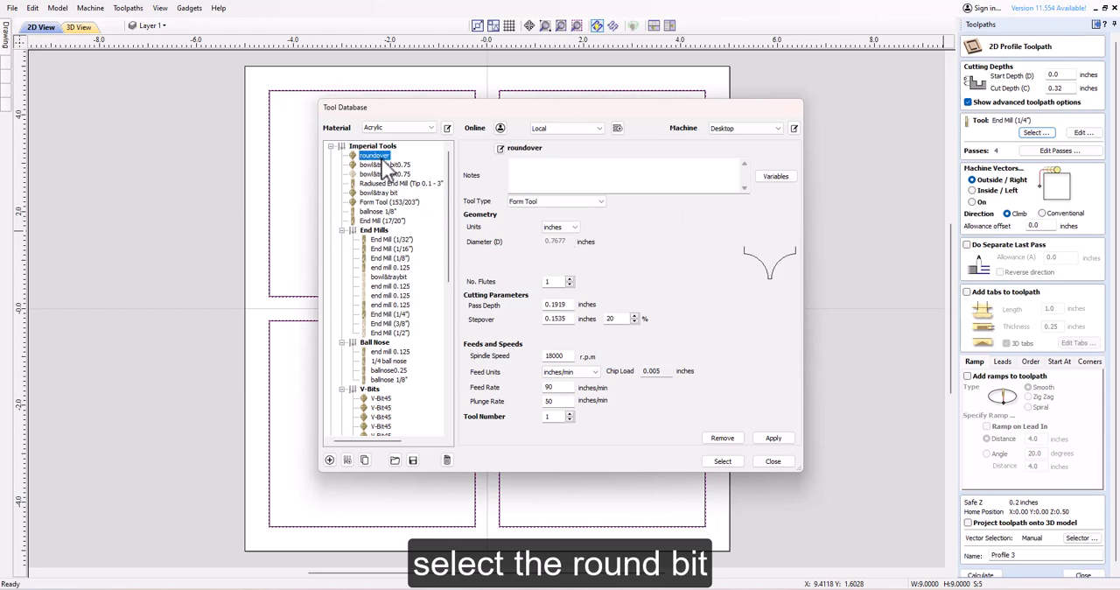
left_click(724, 460)
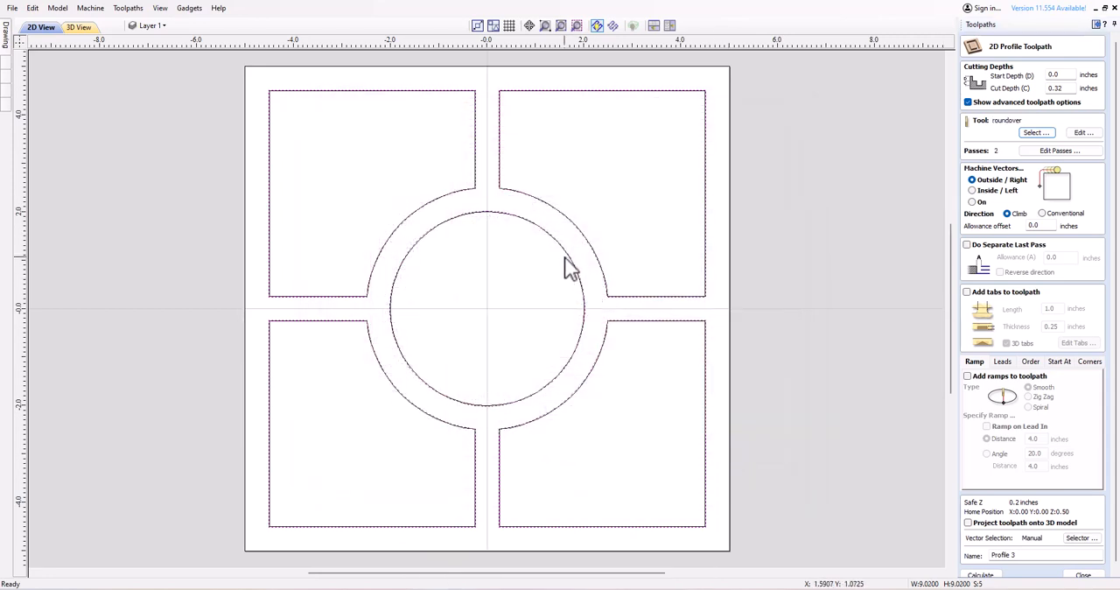
Machine the profile on the vectors, add smooth ramps over a 4.0-inch distance, and calculate the profile toolpath.
scroll(565, 267, "up", 4)
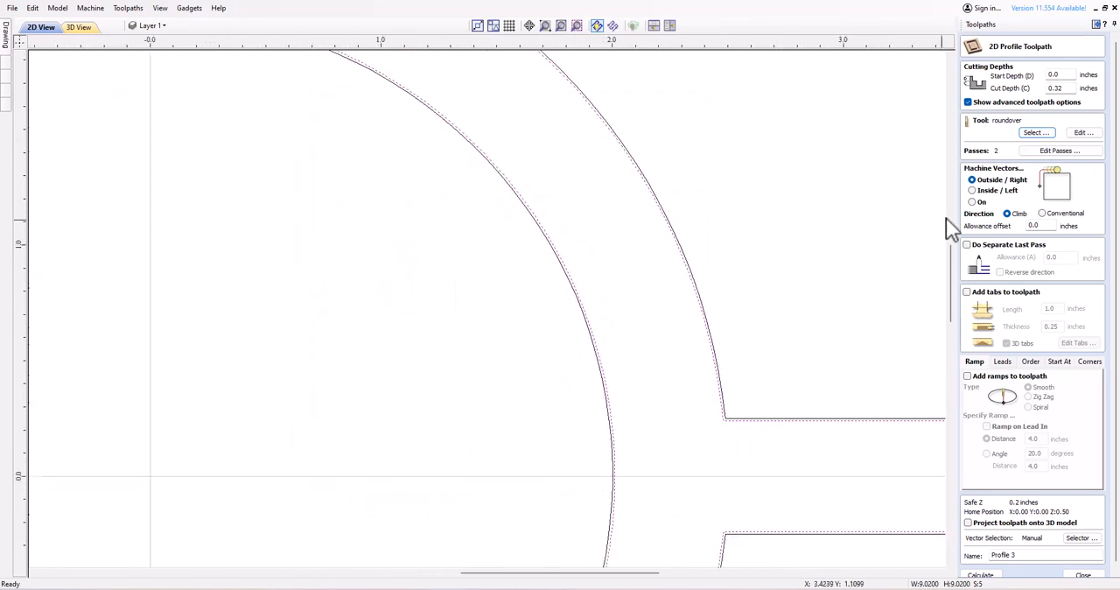
left_click(971, 202)
scroll(969, 342, "down", 1)
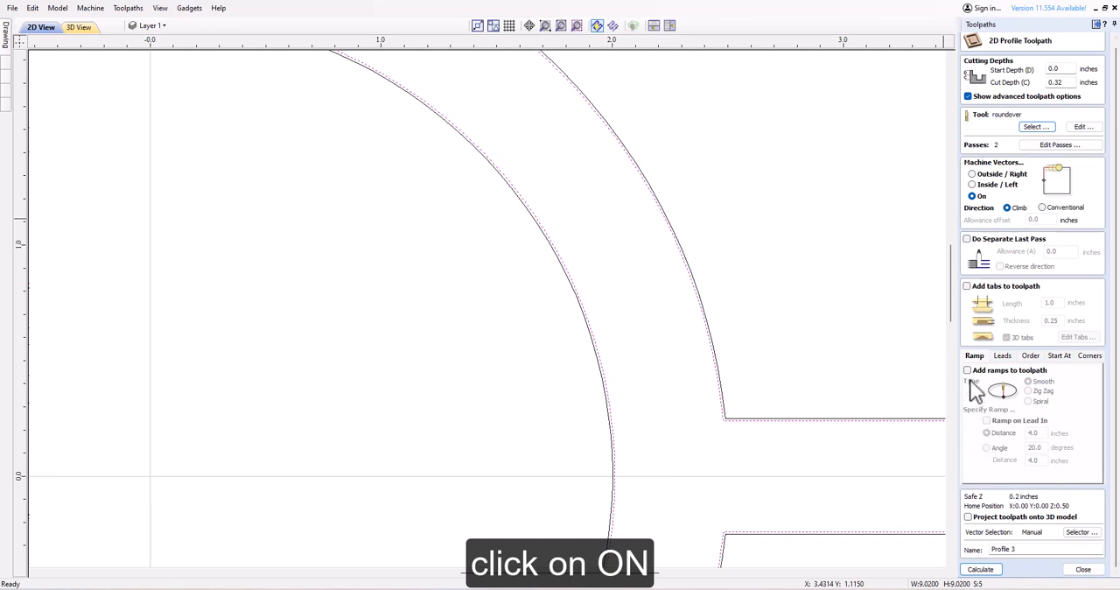
left_click(967, 370)
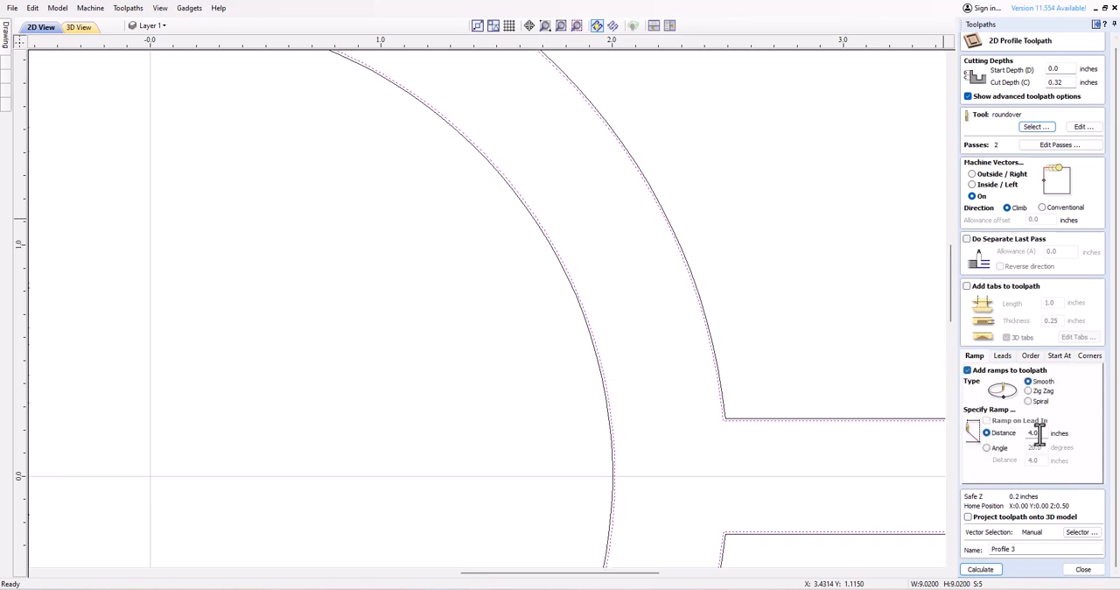
left_click(989, 573)
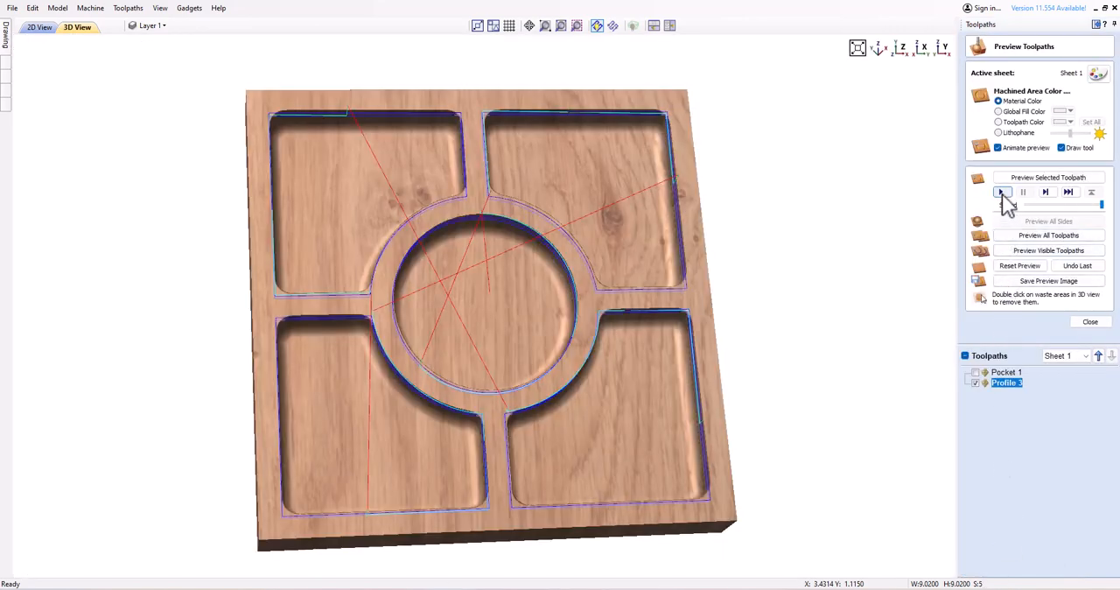
Run the profile toolpath preview and examine the rounded edges around the central circle up close.
left_click(1003, 194)
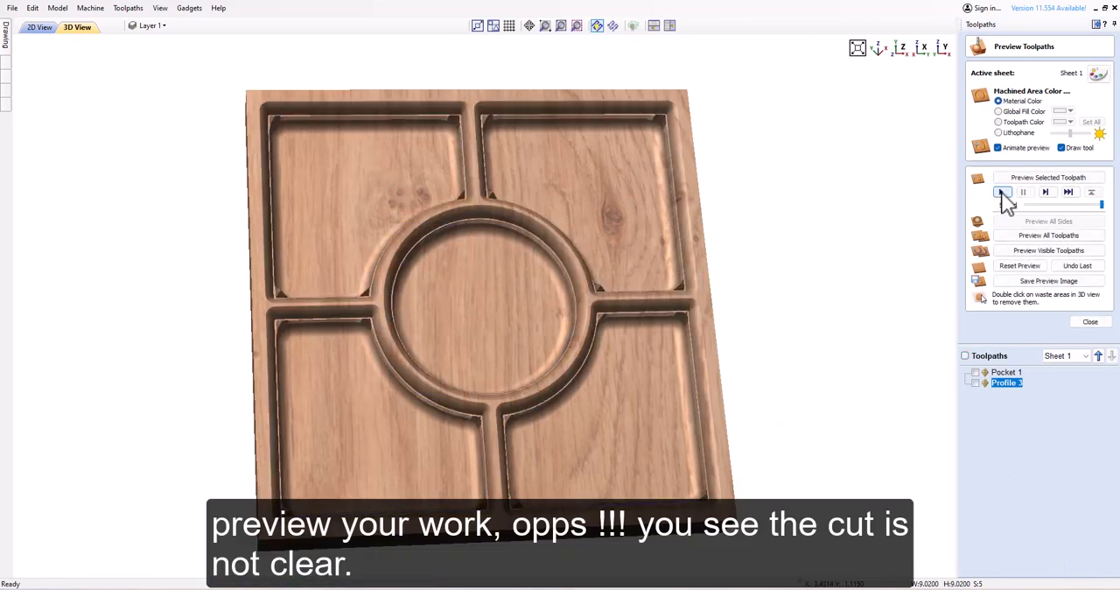
left_click_drag(716, 445, 563, 243)
scroll(469, 199, "up", 6)
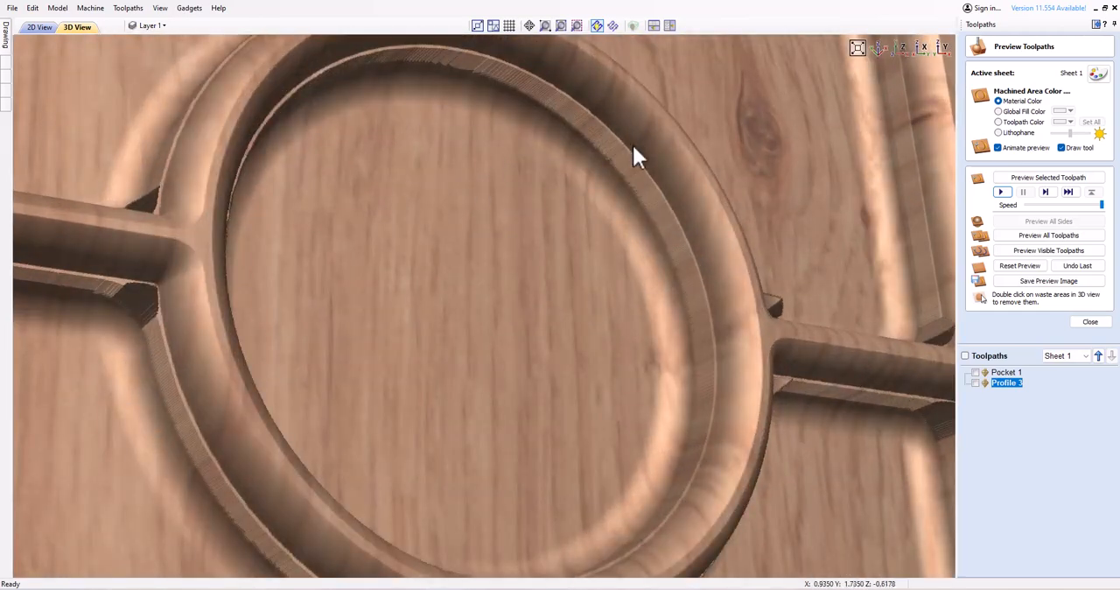
left_click_drag(747, 327, 588, 369)
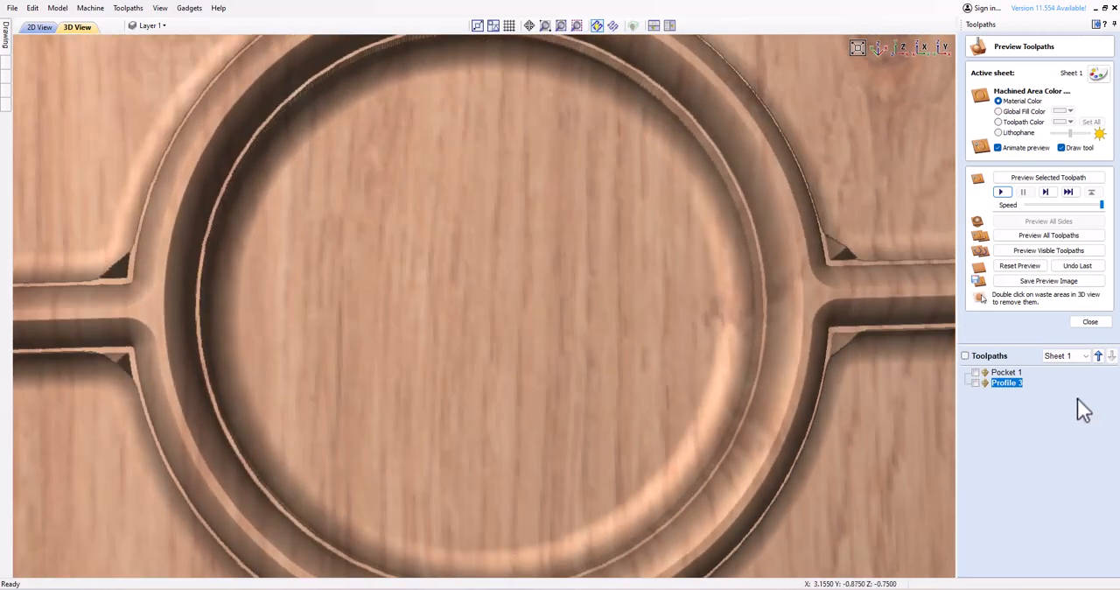
Try a pocket allowance of 0.005 inches in the pocket toolpath and recalculate it.
double_click(1006, 372)
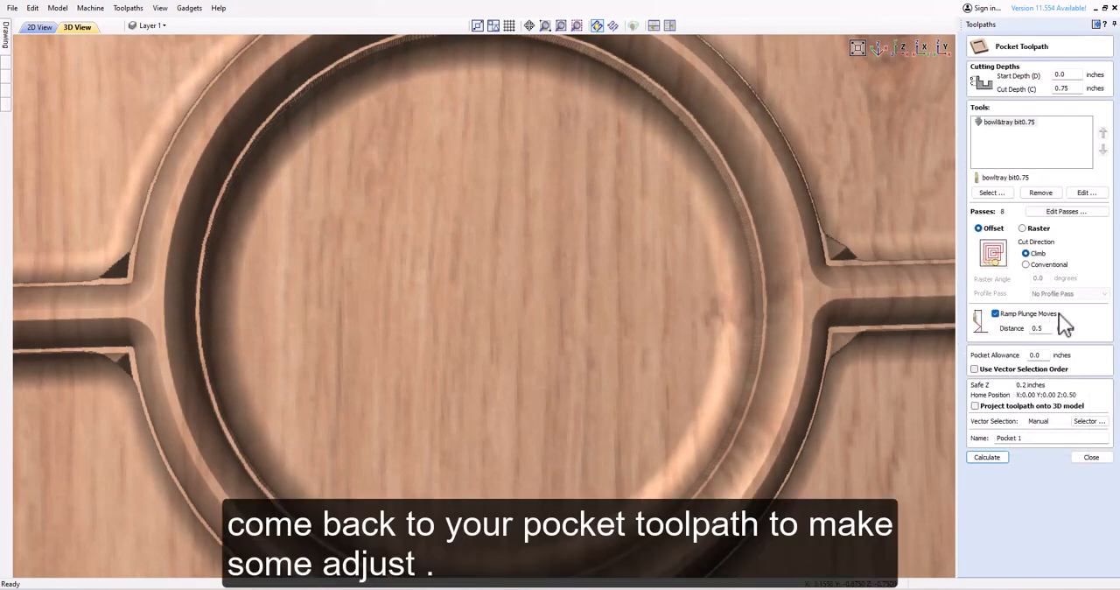
double_click(1035, 354)
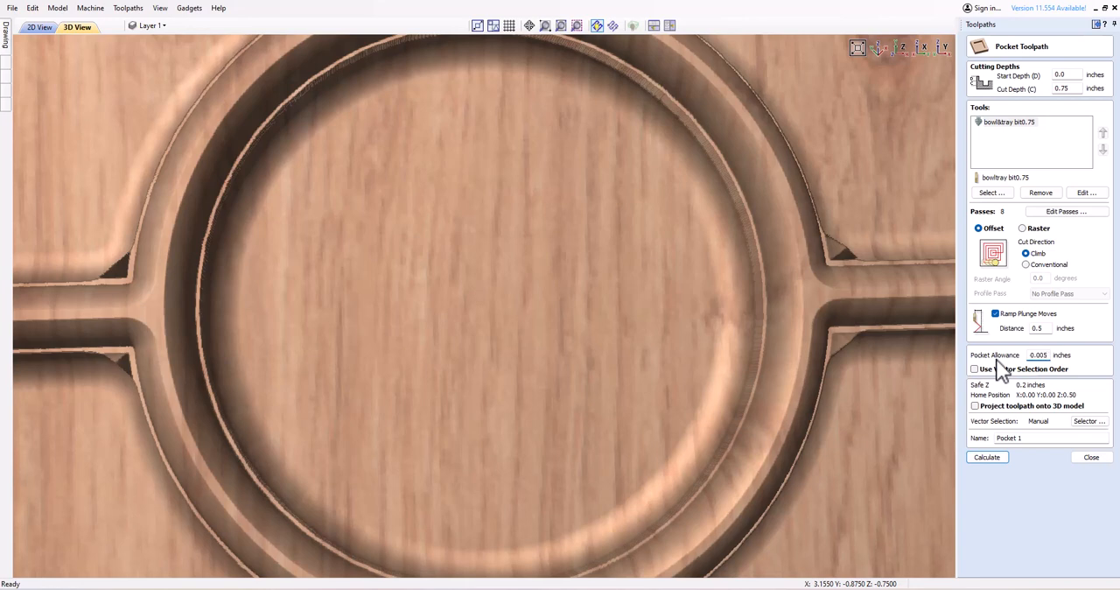
left_click(990, 456)
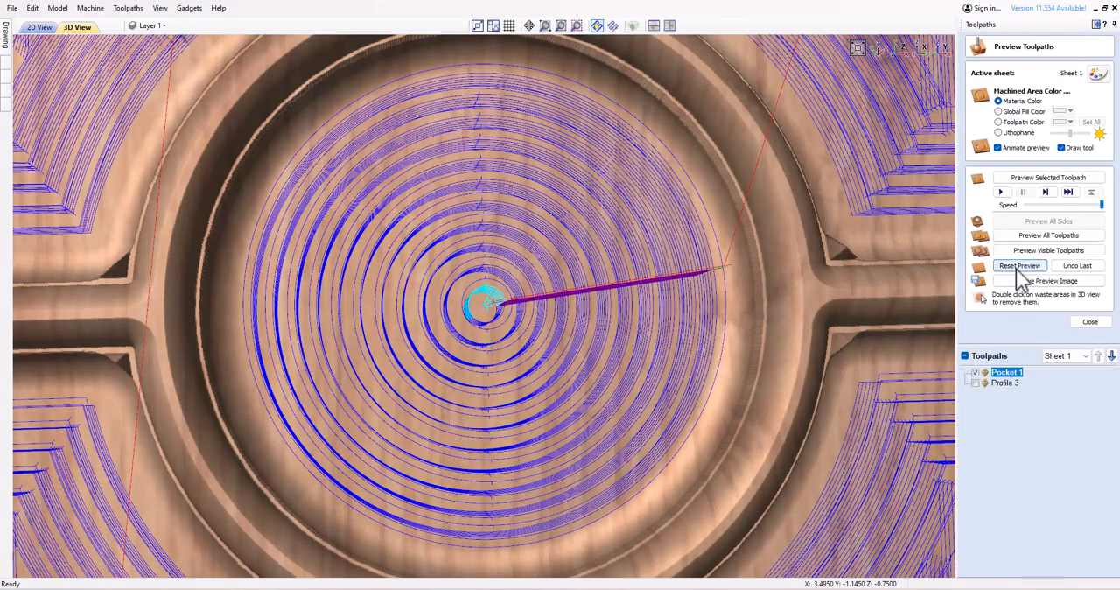
Reset the material preview, simulate all toolpaths, and examine the whole carved tray.
left_click(1020, 266)
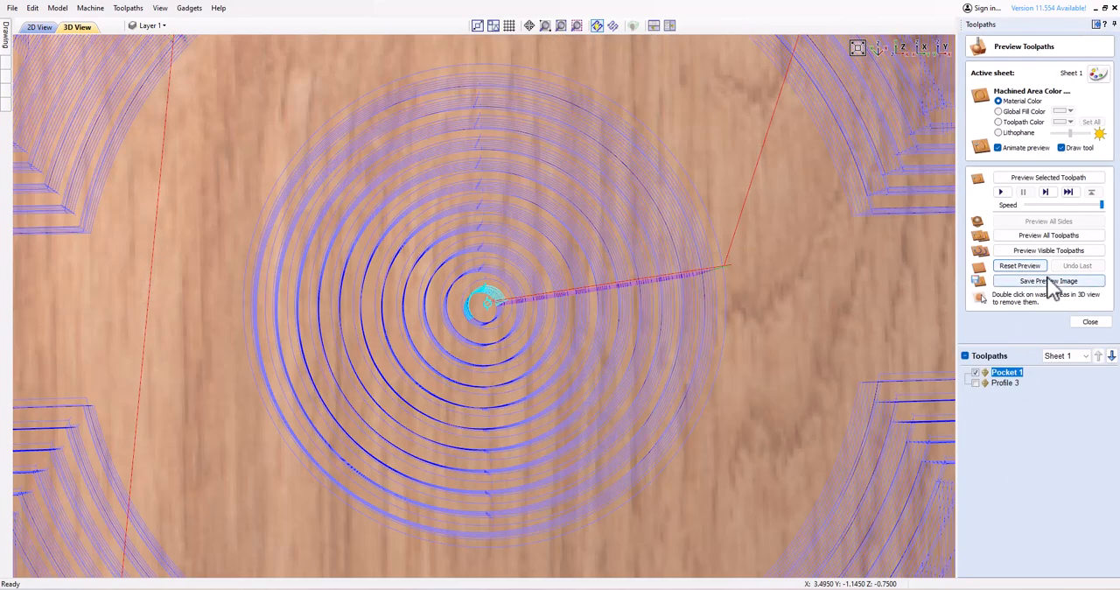
left_click(1049, 237)
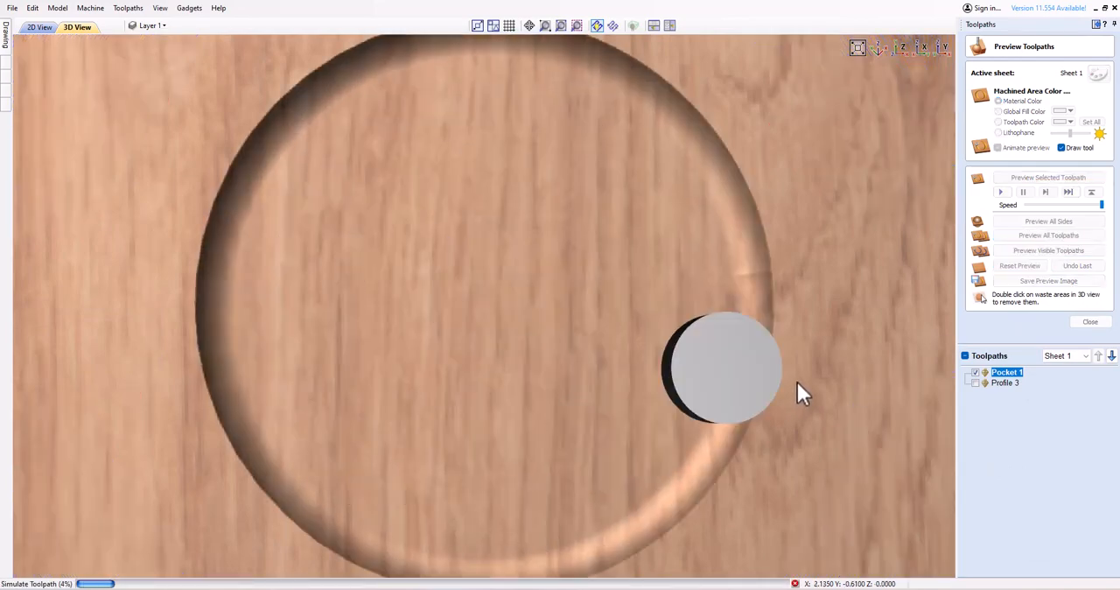
scroll(797, 384, "down", 8)
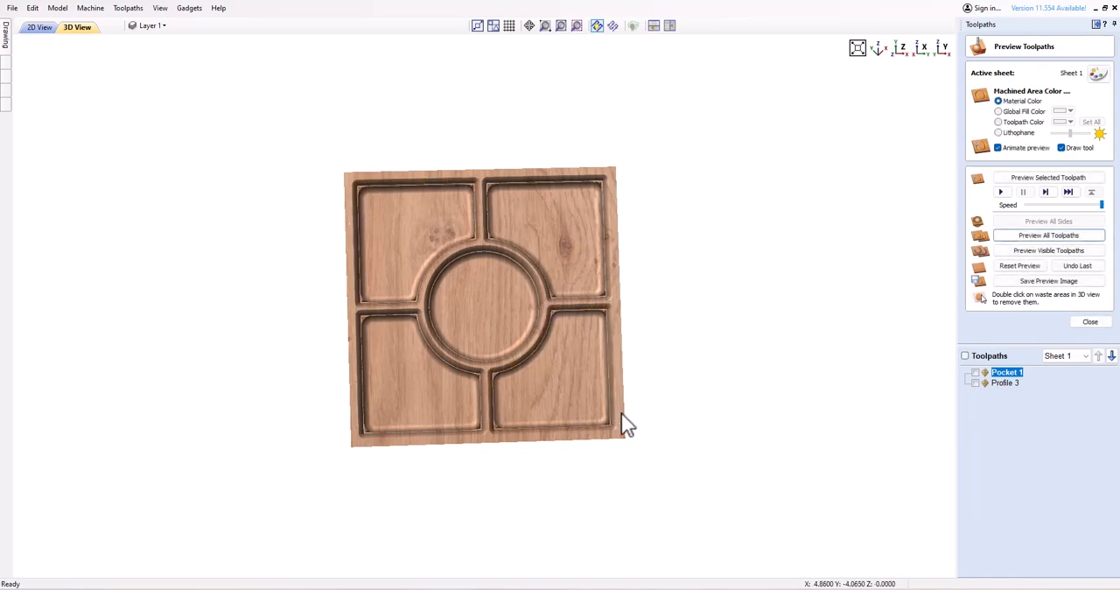
scroll(539, 390, "up", 3)
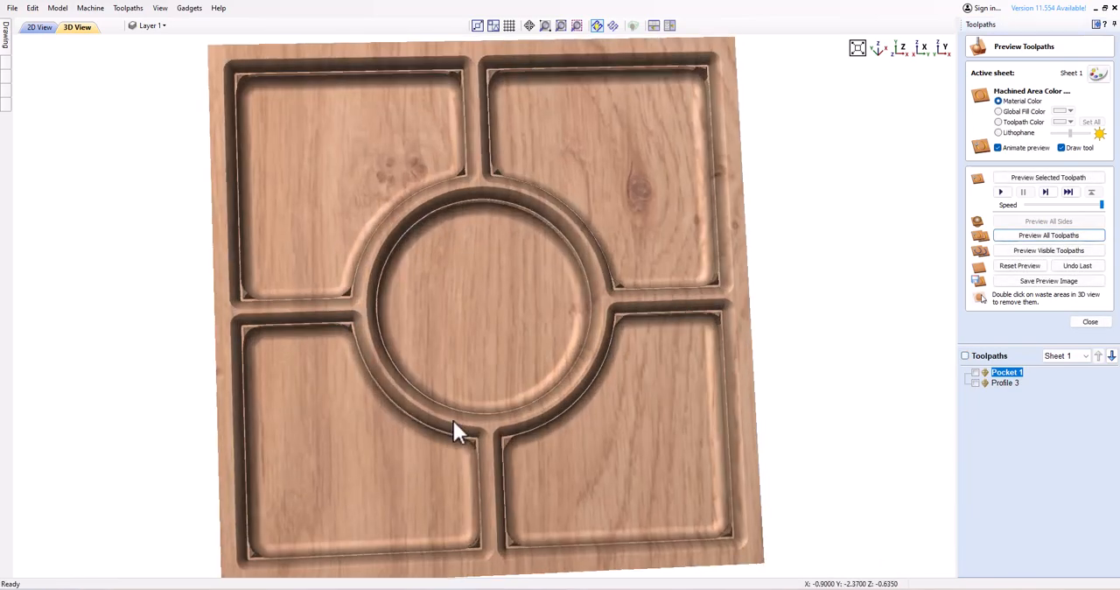
left_click_drag(452, 418, 415, 405)
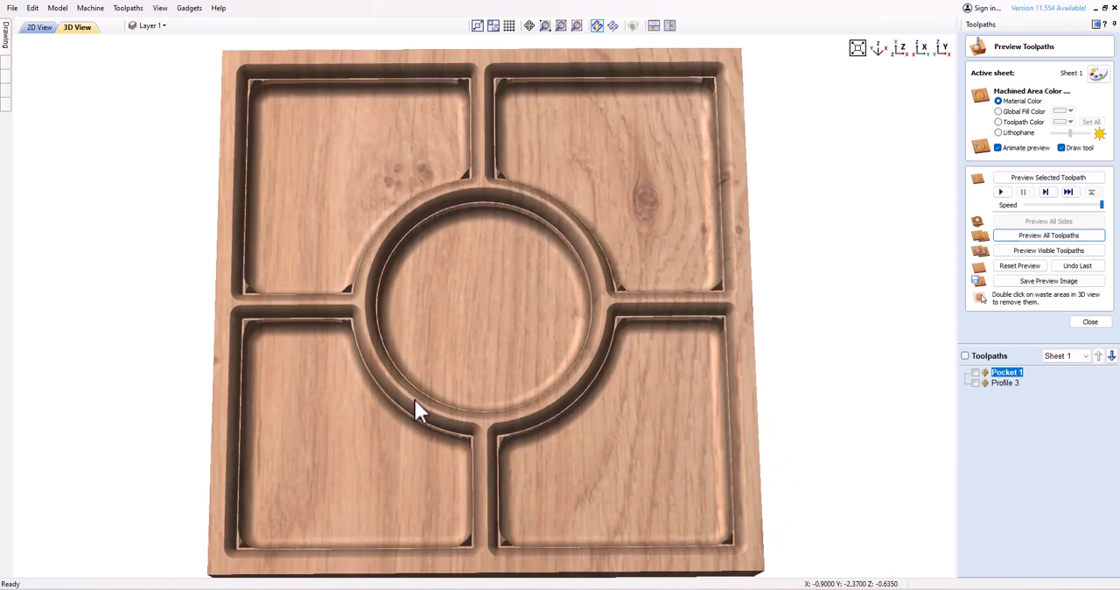
Set the pocket toolpath's pocket allowance to -0.05 inches and recalculate it.
double_click(1006, 375)
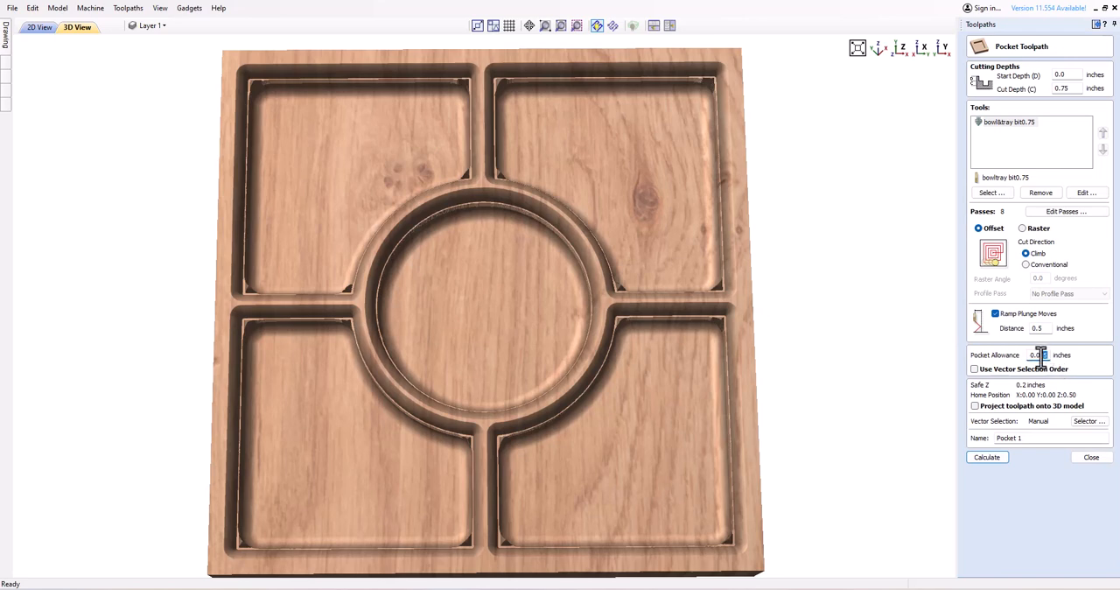
left_click(994, 458)
left_click(989, 456)
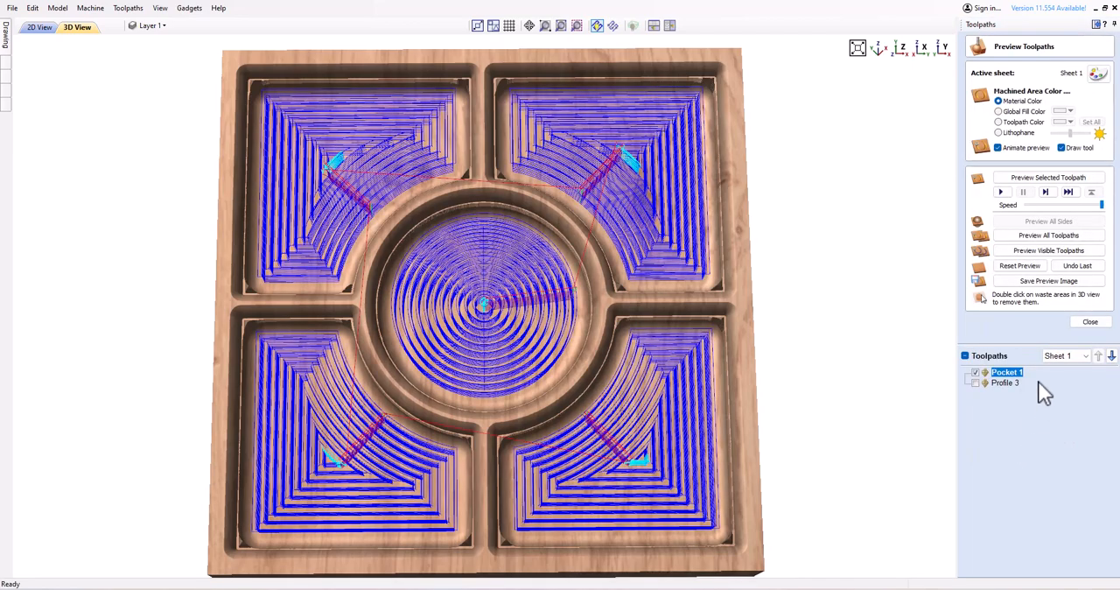
Undo the last preview, preview the pocket and profile toolpaths in turn, and examine the compartment corners from several angles.
left_click(1076, 266)
left_click(1001, 193)
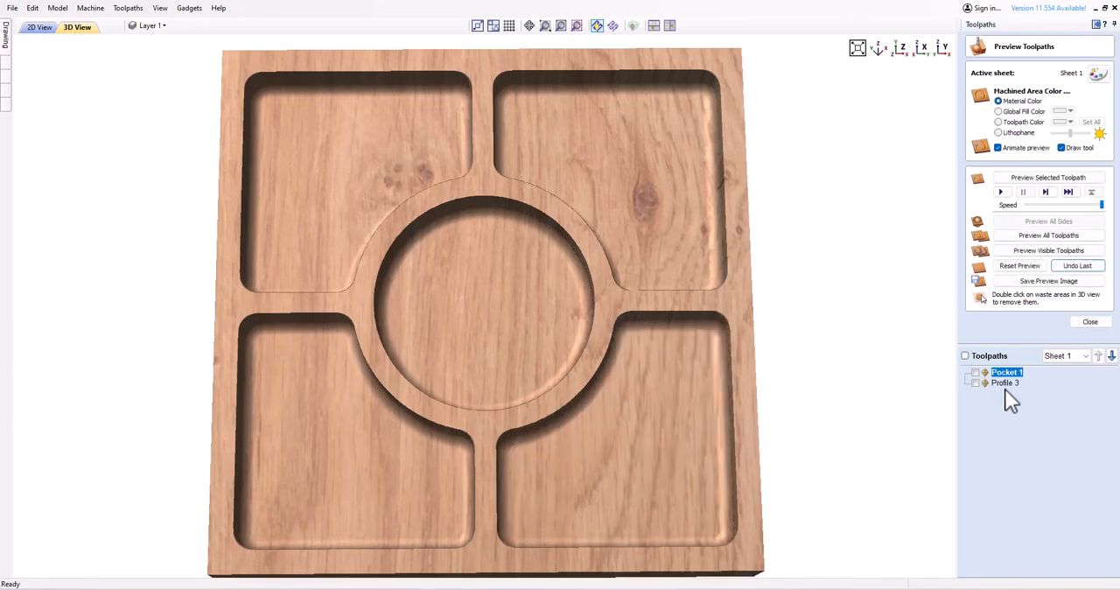
left_click(1004, 382)
left_click(1001, 194)
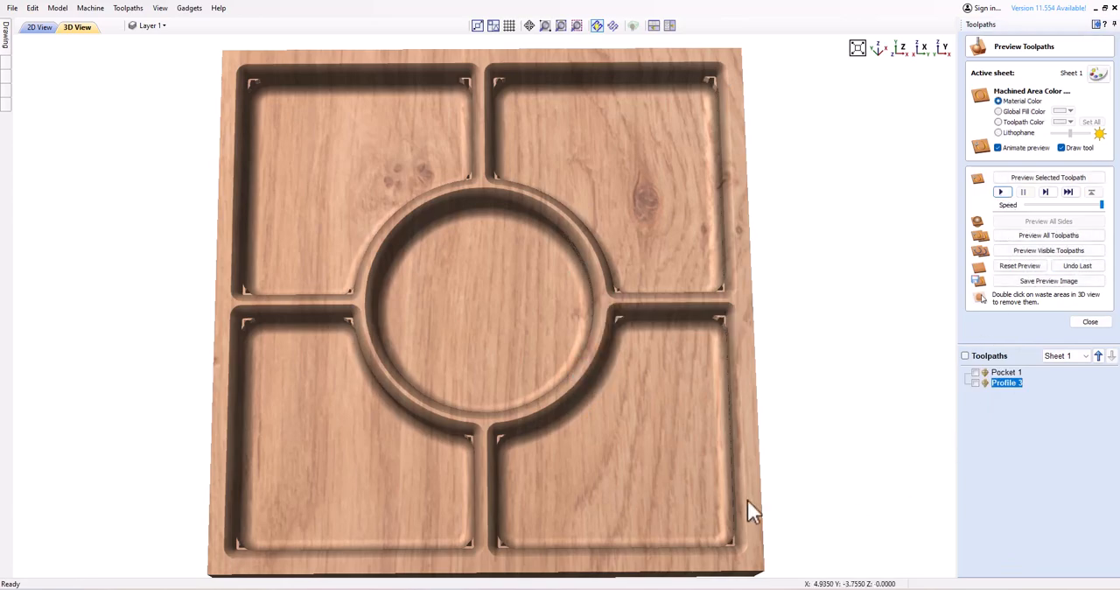
left_click_drag(748, 499, 692, 439)
left_click_drag(615, 272, 386, 341)
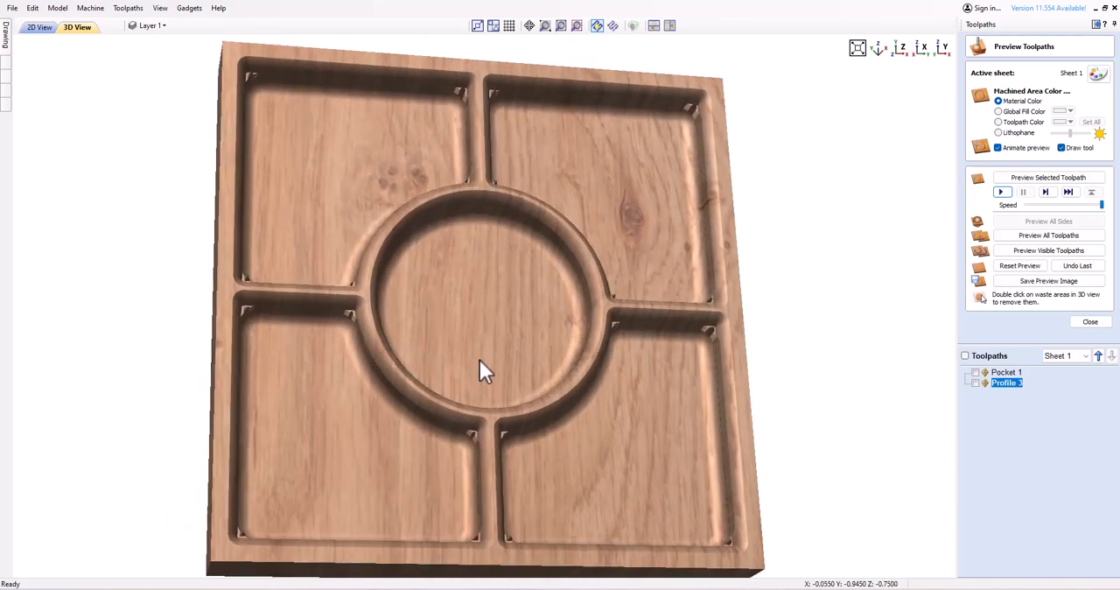
left_click_drag(525, 302, 504, 354)
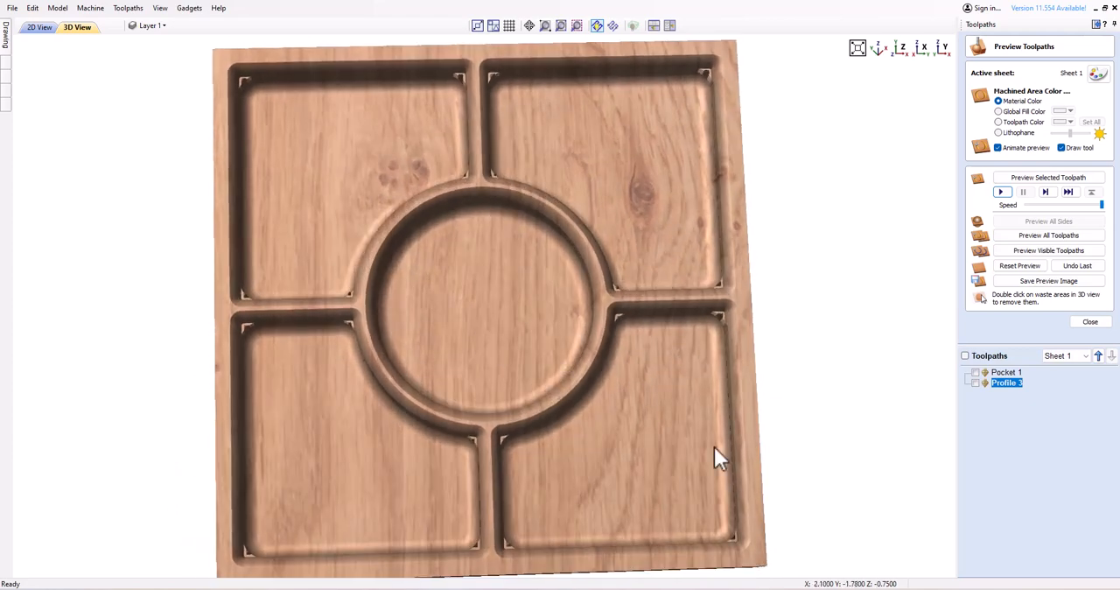
Add the End Mill (1/4") as a second tool in the pocket toolpath and recalculate it.
double_click(1002, 373)
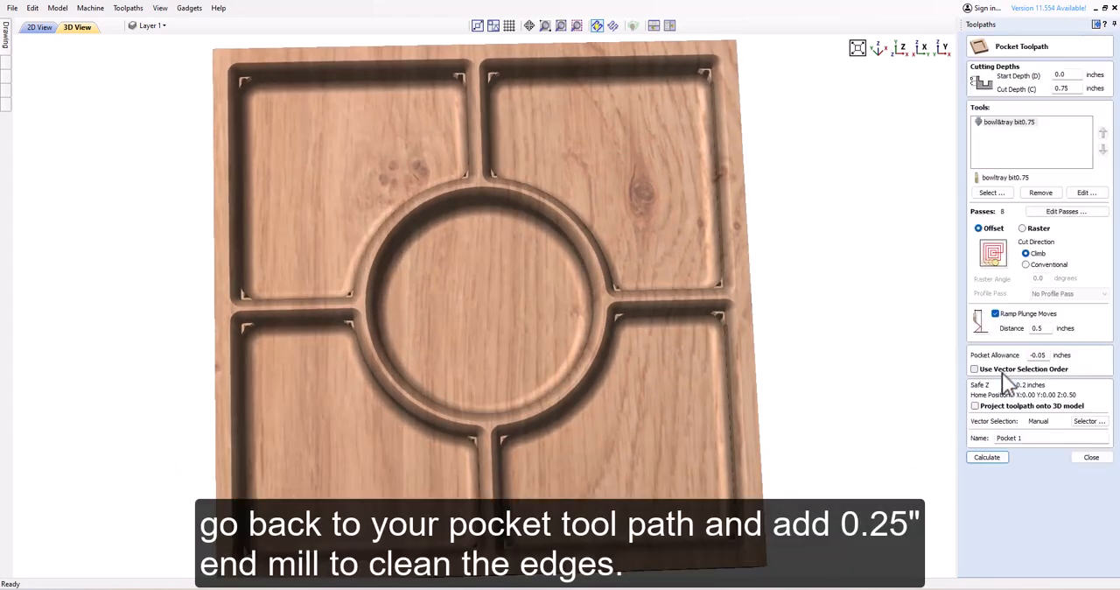
left_click(993, 193)
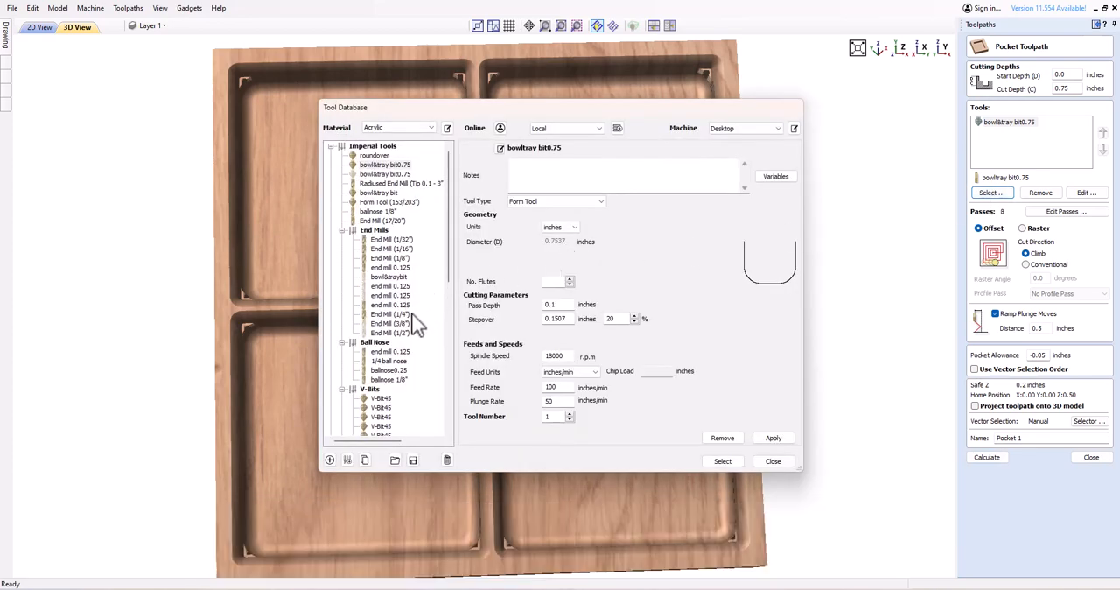
left_click(721, 460)
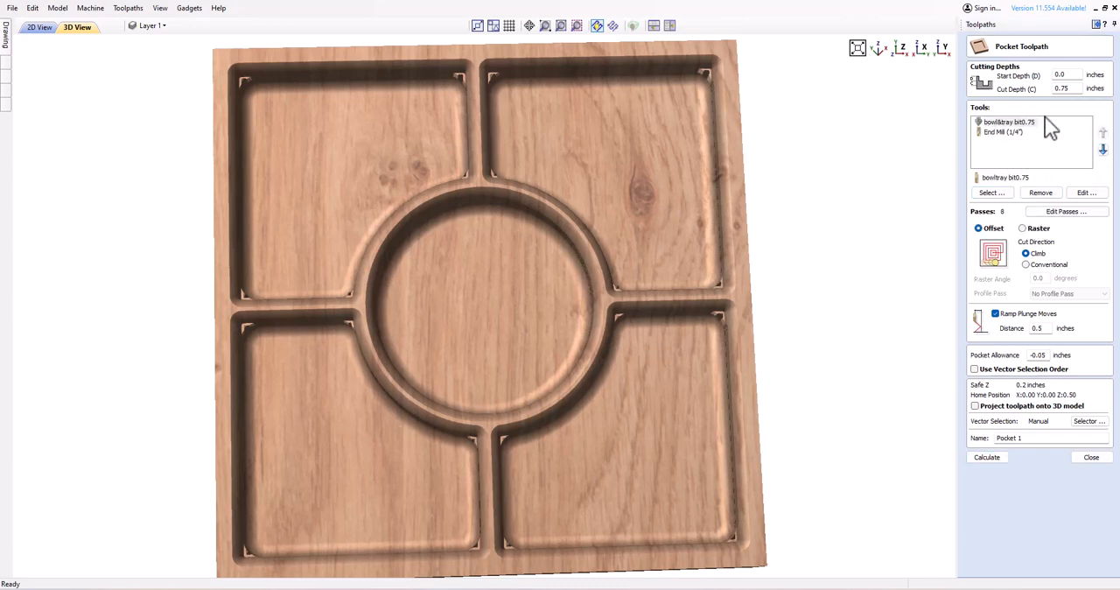
left_click(992, 456)
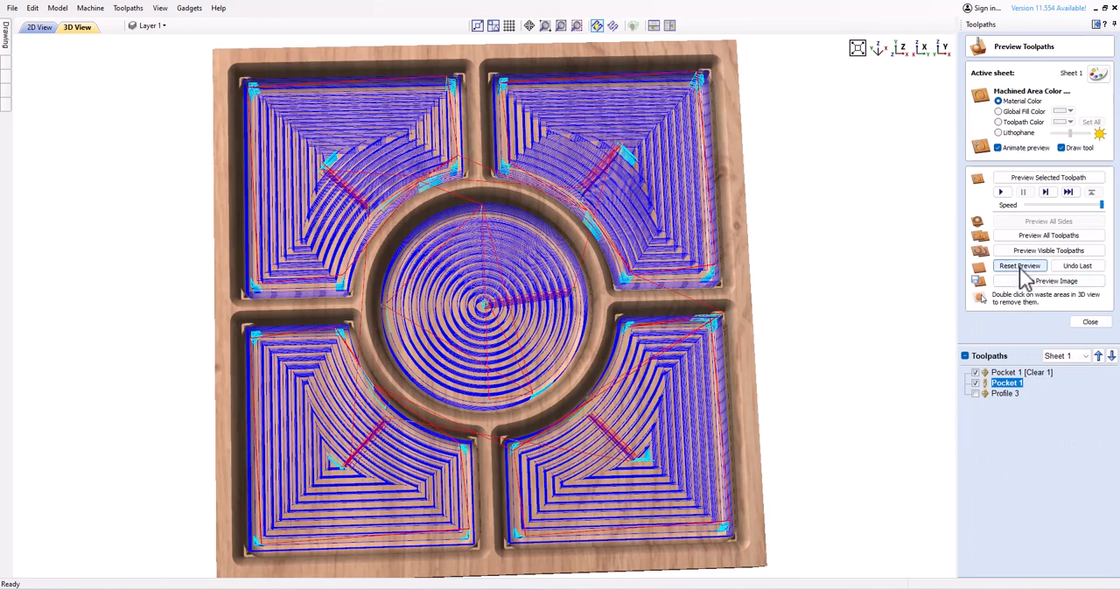
Reset the preview, simulate all toolpaths including the end mill pass, and inspect the finished tray's corners and rounded edges.
left_click(1021, 266)
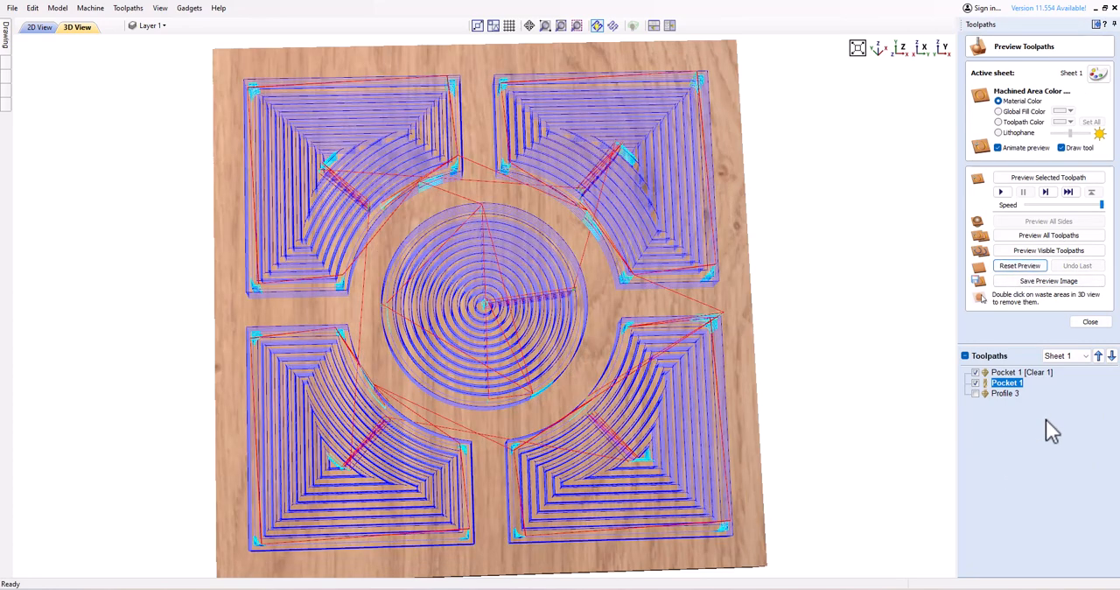
left_click(1044, 239)
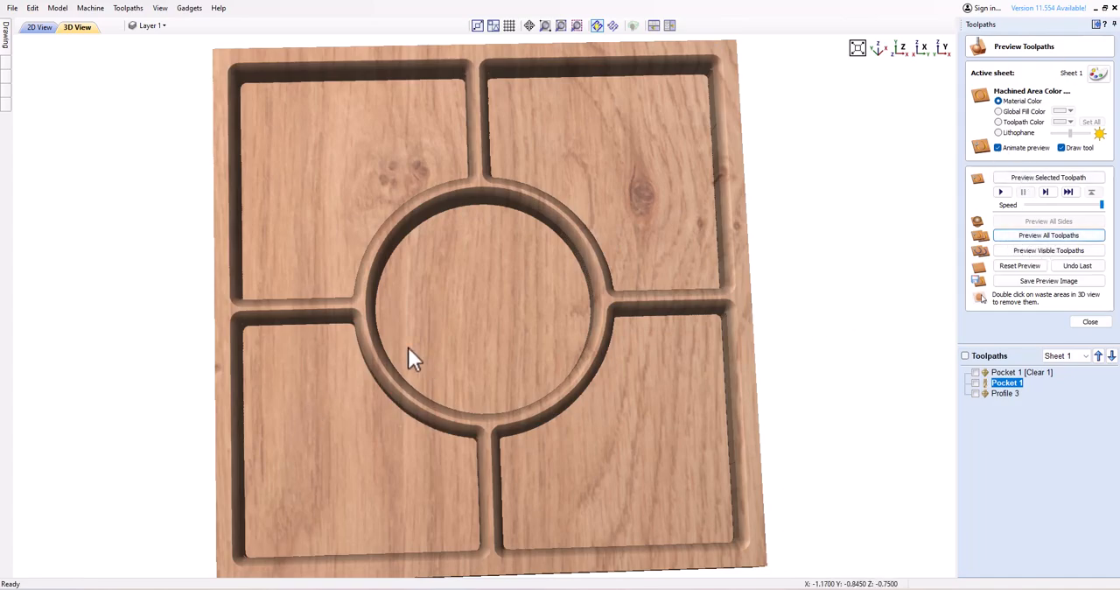
left_click_drag(411, 359, 367, 325)
left_click_drag(643, 385, 582, 285)
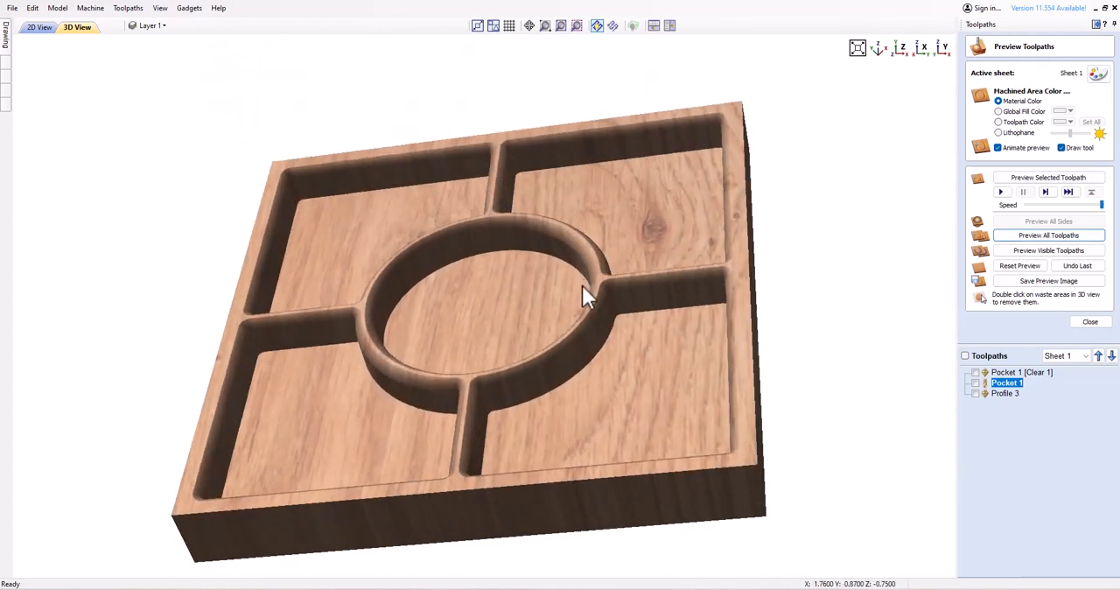
scroll(518, 351, "up", 2)
scroll(518, 351, "down", 4)
left_click_drag(404, 382, 500, 470)
scroll(409, 317, "up", 3)
scroll(409, 316, "down", 1)
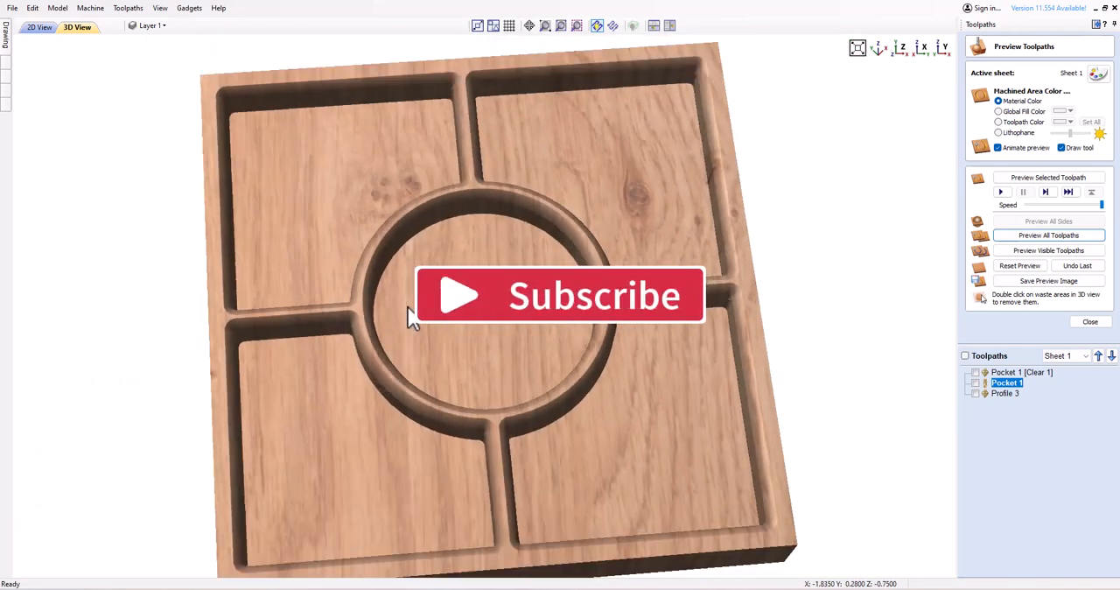
left_click_drag(412, 316, 376, 270)
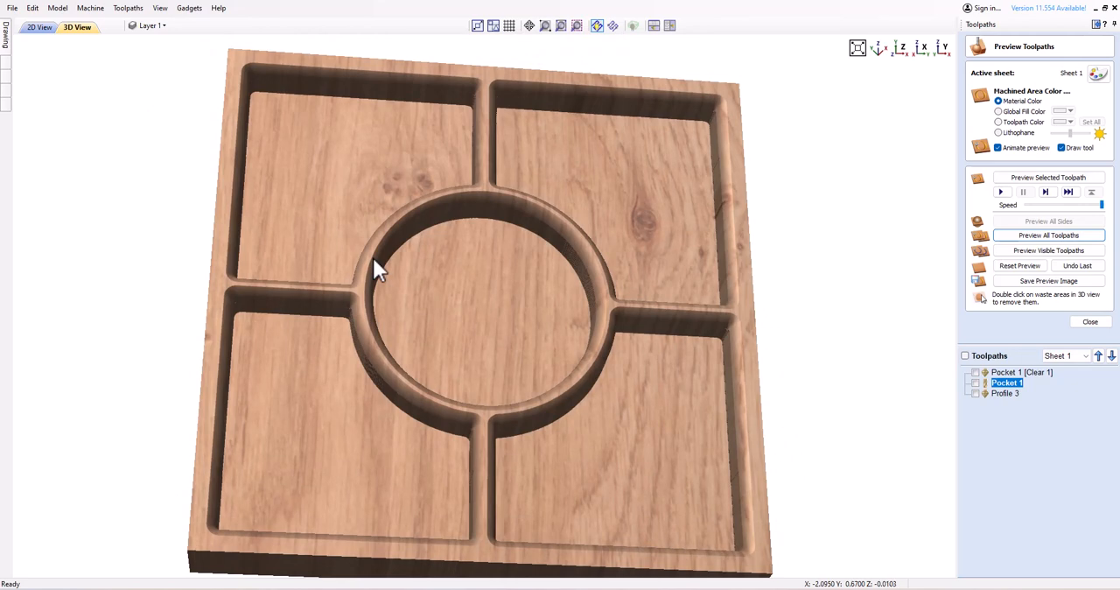